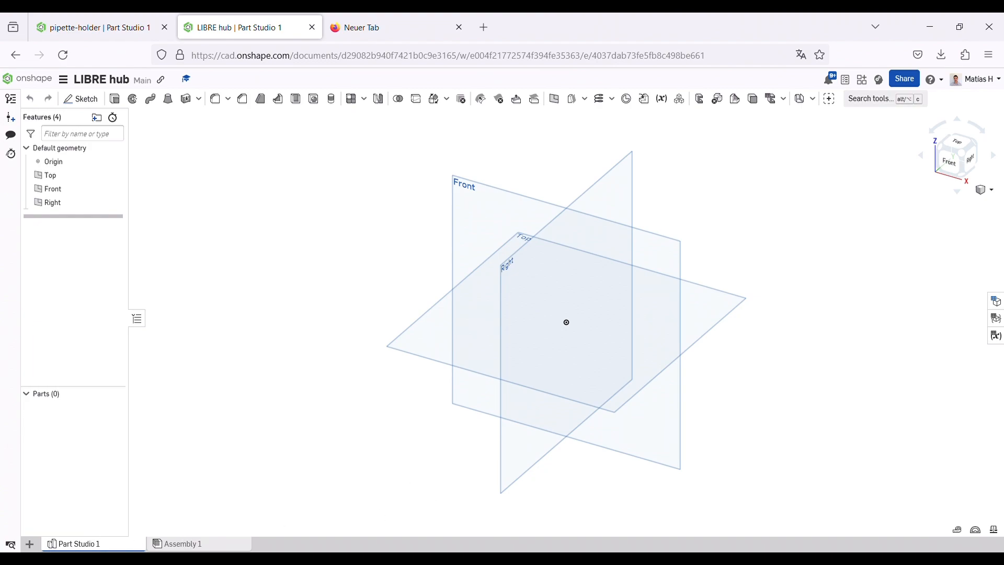
# - Create a new Part Studio in the document and hide its Front and Right planes
pyautogui.click(29, 544)
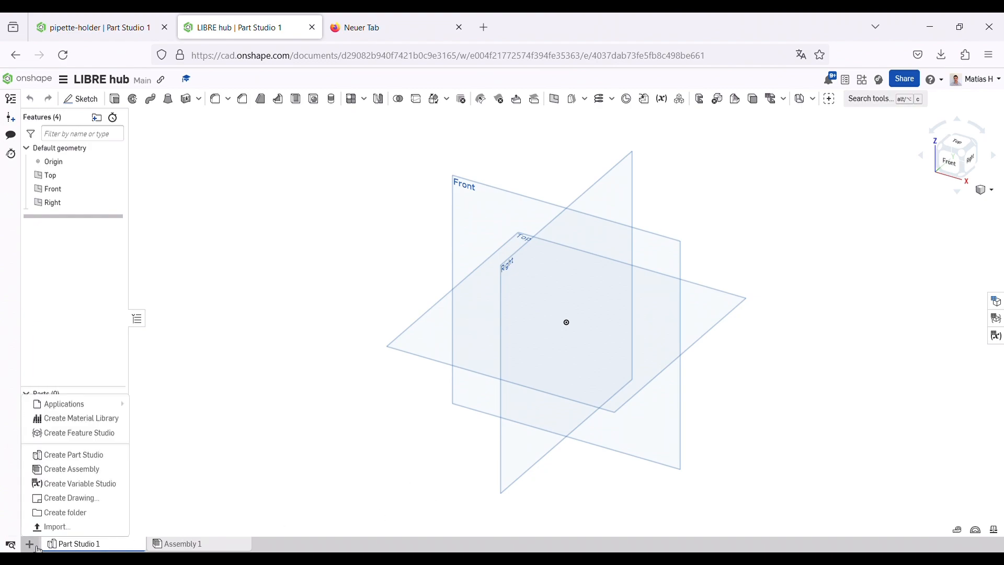
pyautogui.click(95, 456)
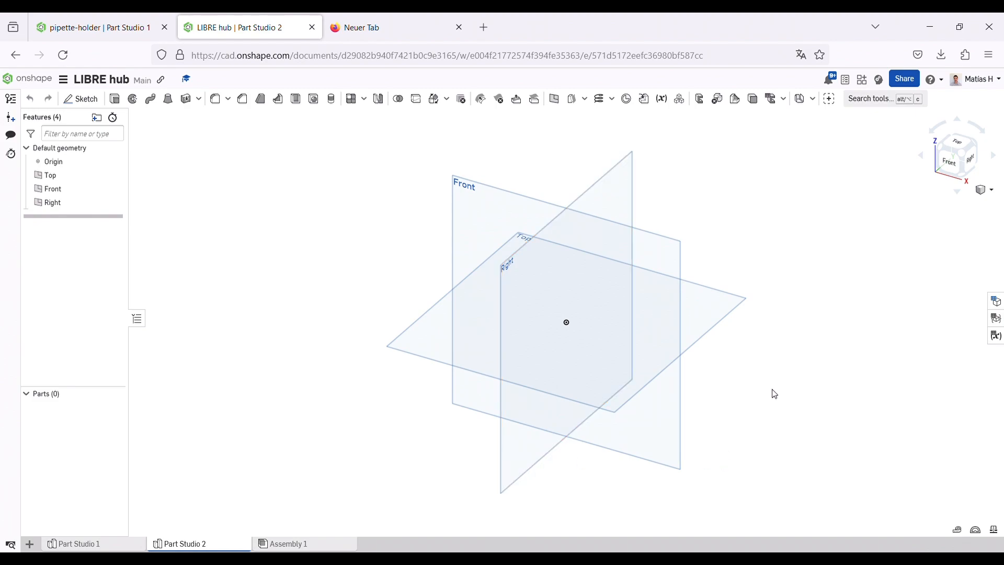
pyautogui.moveTo(881, 271); pyautogui.dragTo(848, 247, button='right')
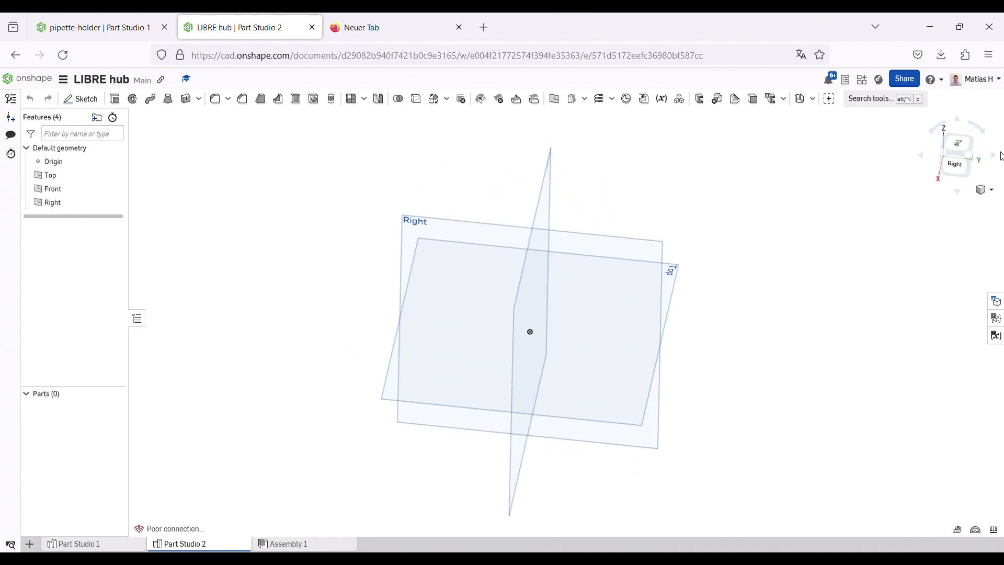
pyautogui.click(961, 168)
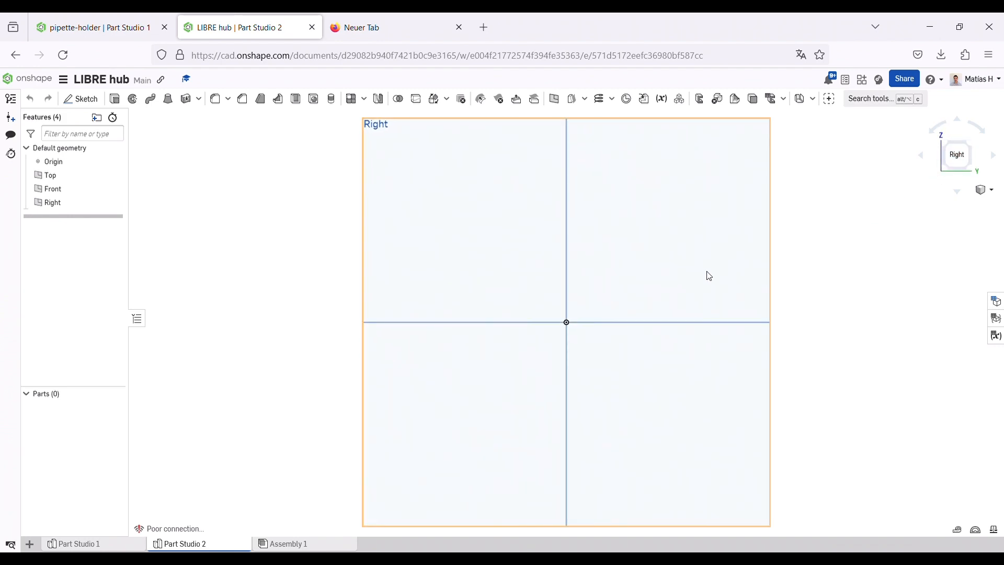
pyautogui.moveTo(711, 257); pyautogui.dragTo(548, 290, button='right')
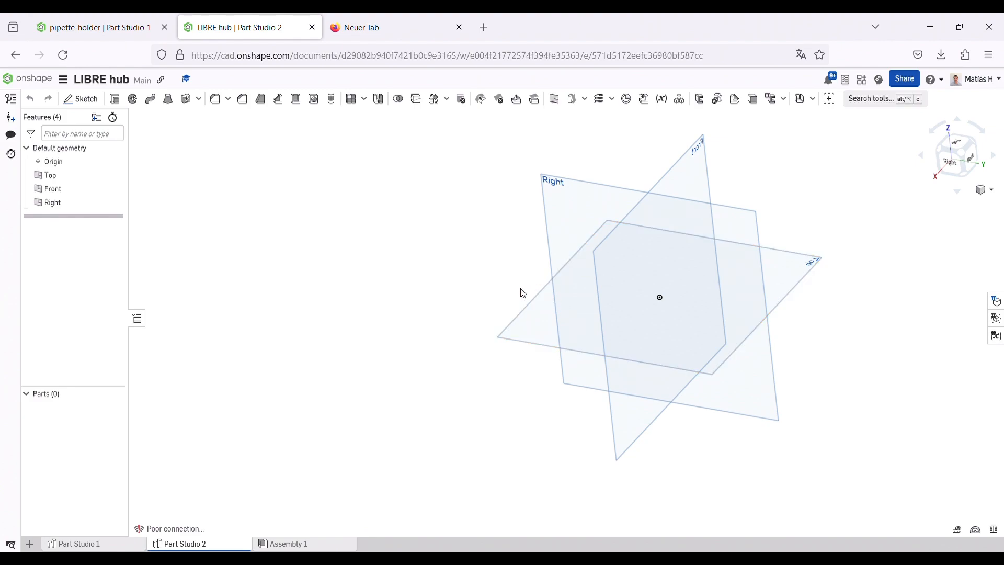
pyautogui.click(116, 189)
pyautogui.click(116, 203)
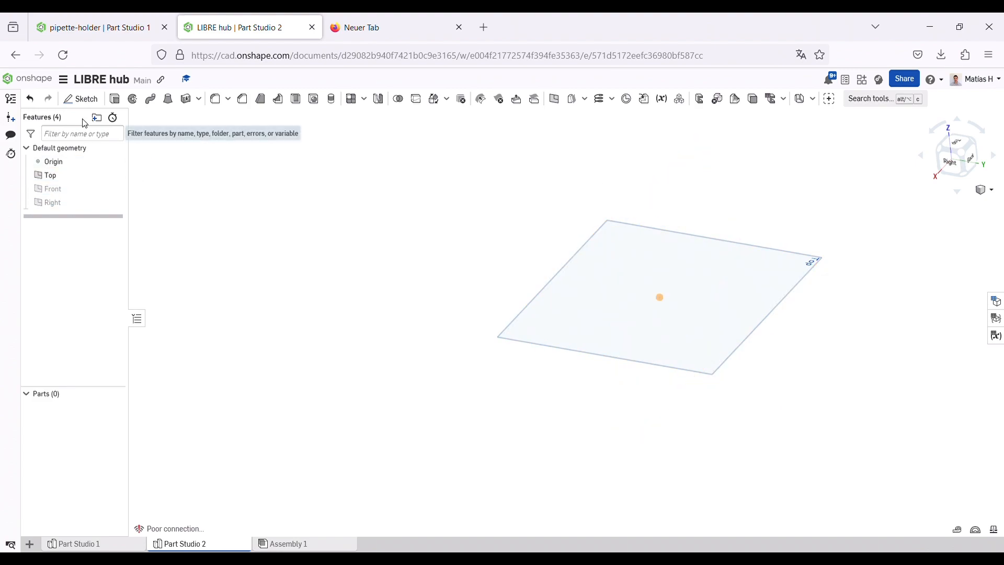
# - Start a sketch on the Top plane and draw a corner rectangle of about 47 by 35 mm around the origin
pyautogui.click(92, 101)
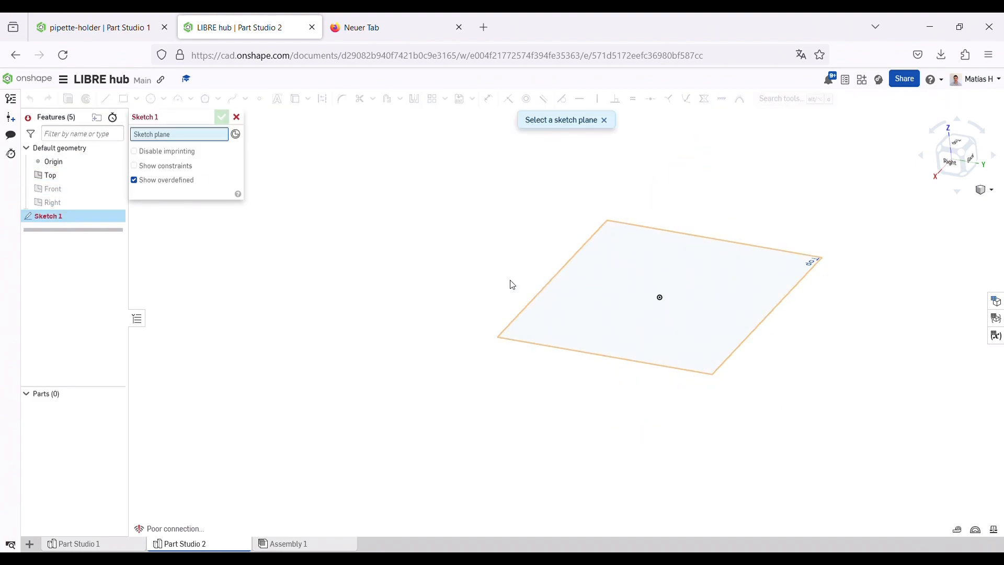
pyautogui.click(721, 299)
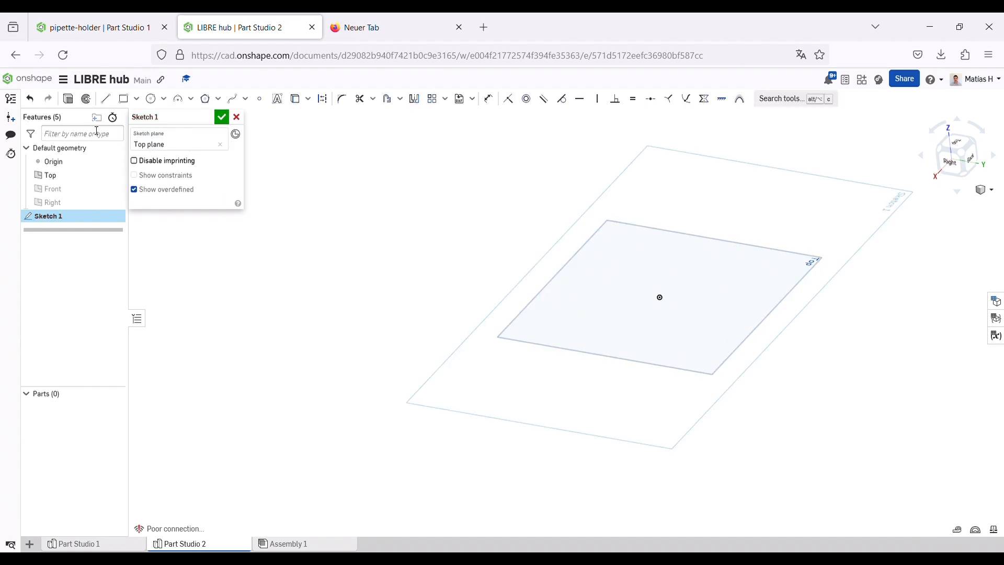
pyautogui.click(123, 99)
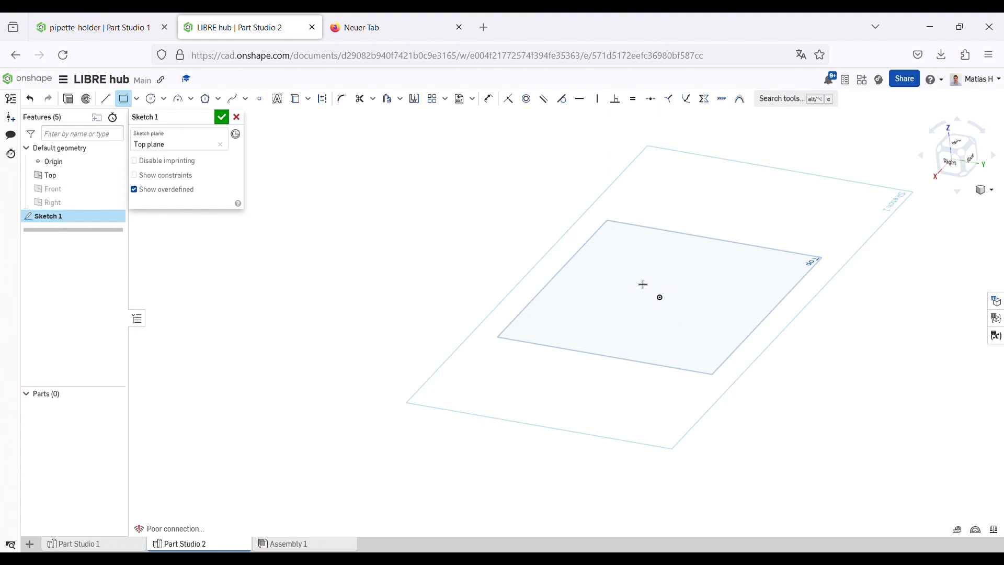
pyautogui.click(639, 280)
pyautogui.click(701, 279)
pyautogui.click(681, 318)
# - Dimension the rectangle's short side to 30 mm and its long side to 40 mm
pyautogui.press('n')
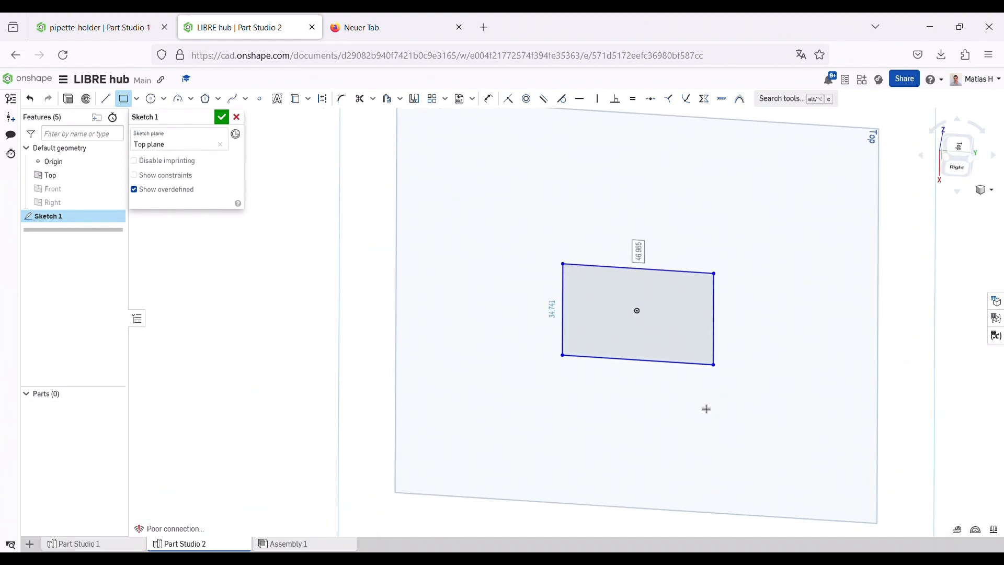
pyautogui.moveTo(706, 408)
pyautogui.mouseDown(button='right')
pyautogui.moveTo(810, 419)
pyautogui.moveTo(747, 401)
pyautogui.moveTo(634, 395)
pyautogui.moveTo(643, 410)
pyautogui.moveTo(713, 404)
pyautogui.mouseUp(button='right')
pyautogui.scroll(3, 703, 297)
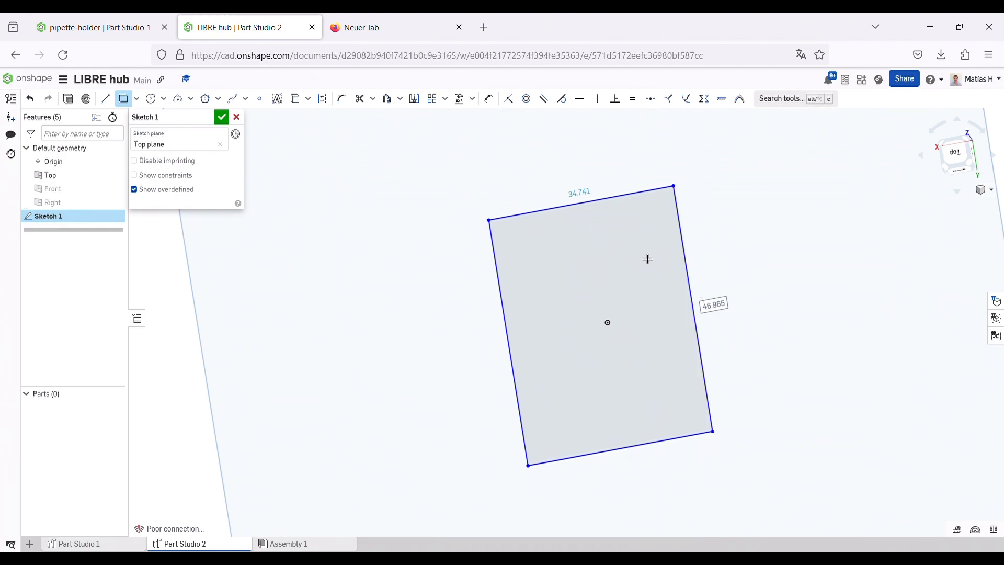
pyautogui.click(488, 99)
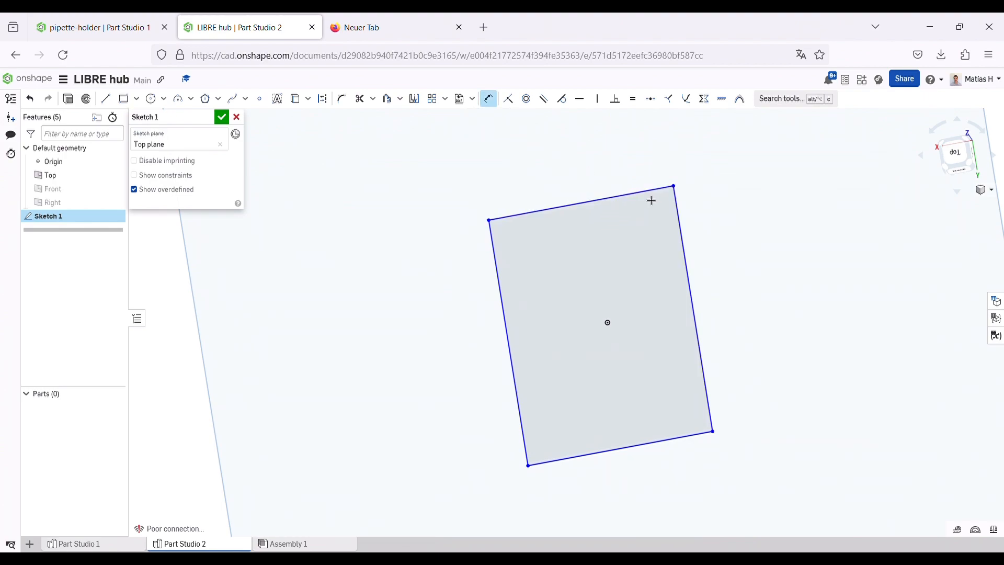
pyautogui.click(644, 197)
pyautogui.click(607, 167)
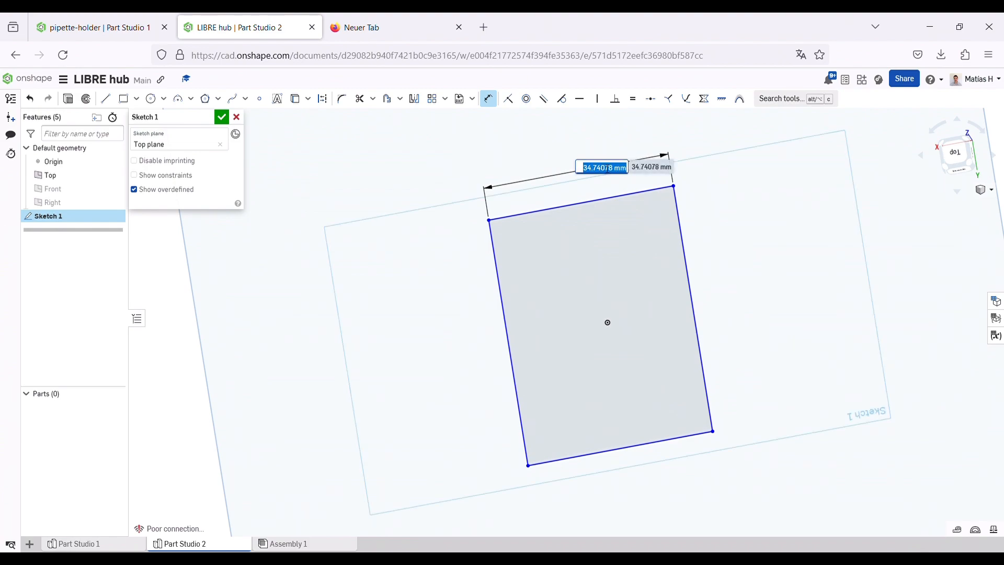
pyautogui.write('30')
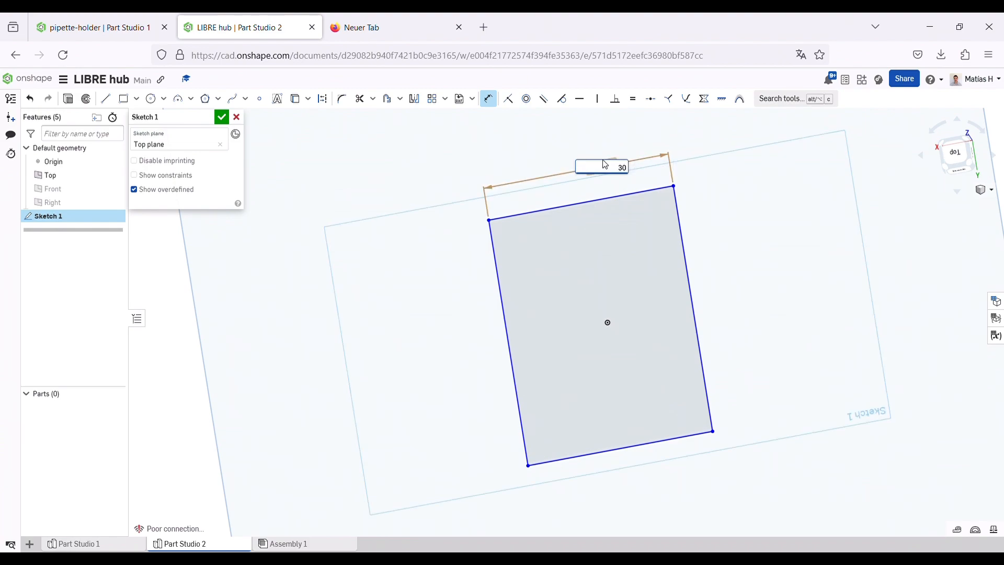
pyautogui.press('Return')
pyautogui.click(671, 239)
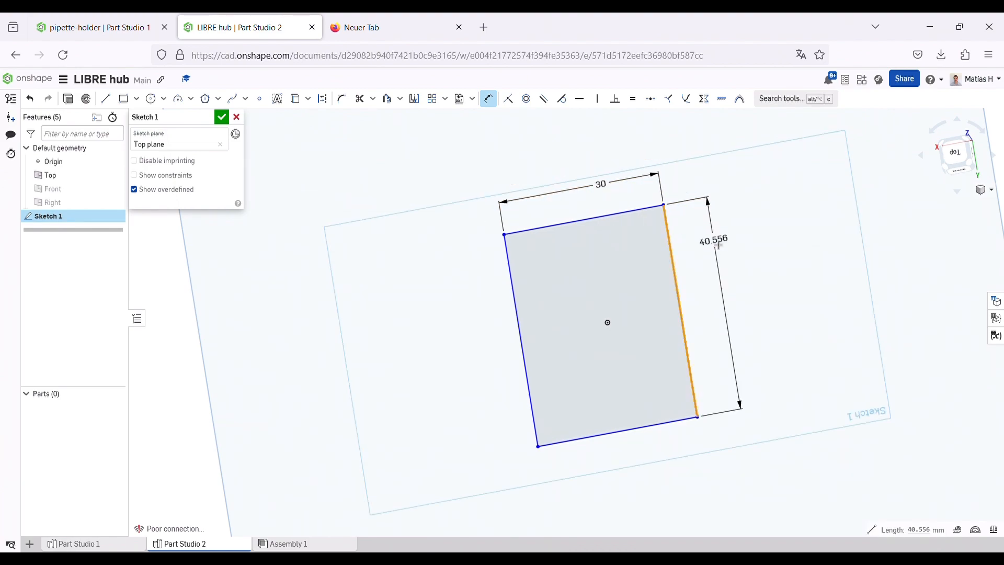
pyautogui.click(718, 246)
pyautogui.write('40')
pyautogui.press('Return')
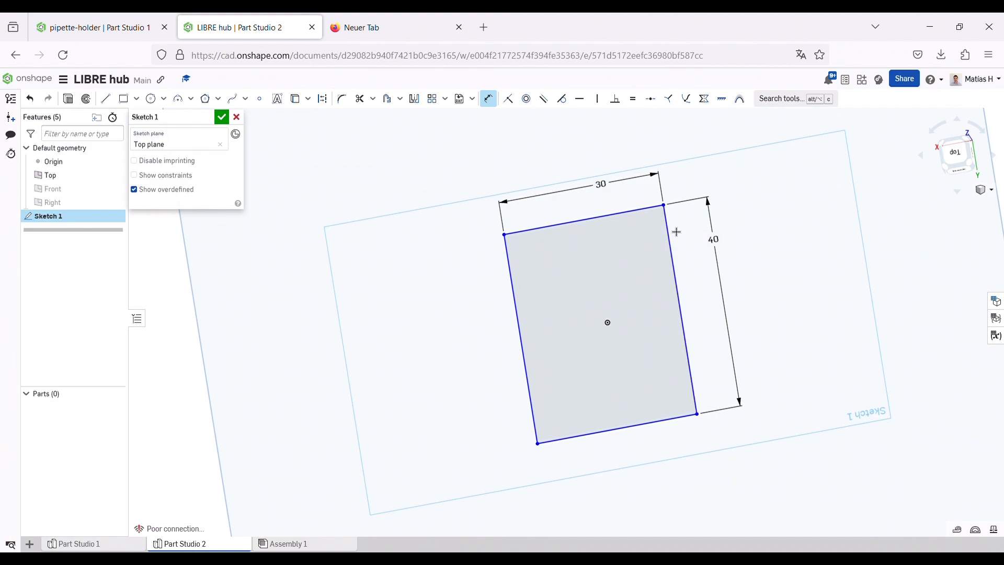
# - Dimension the distances between the rectangle's corner and the origin to 10 mm in both directions
pyautogui.click(667, 207)
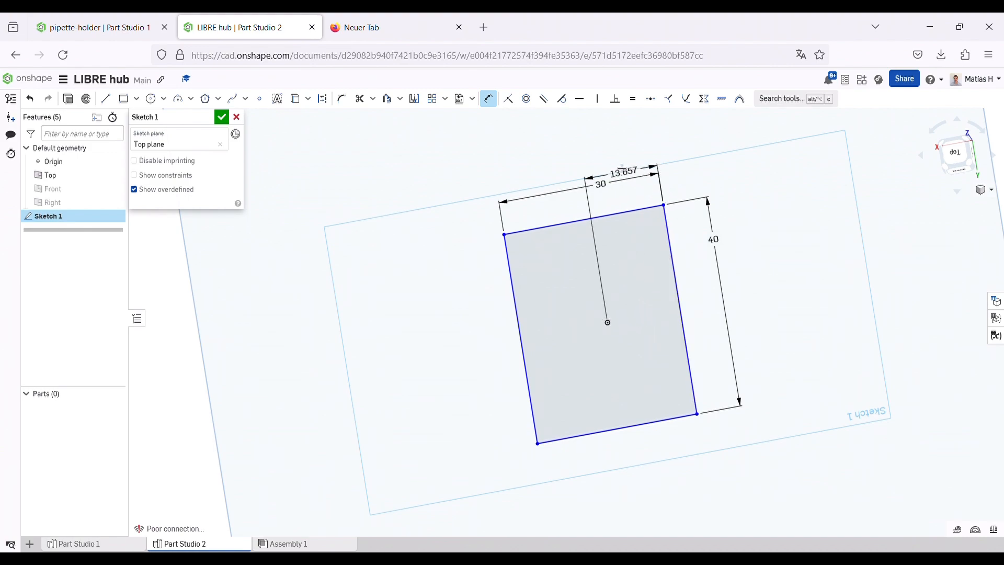
pyautogui.click(621, 151)
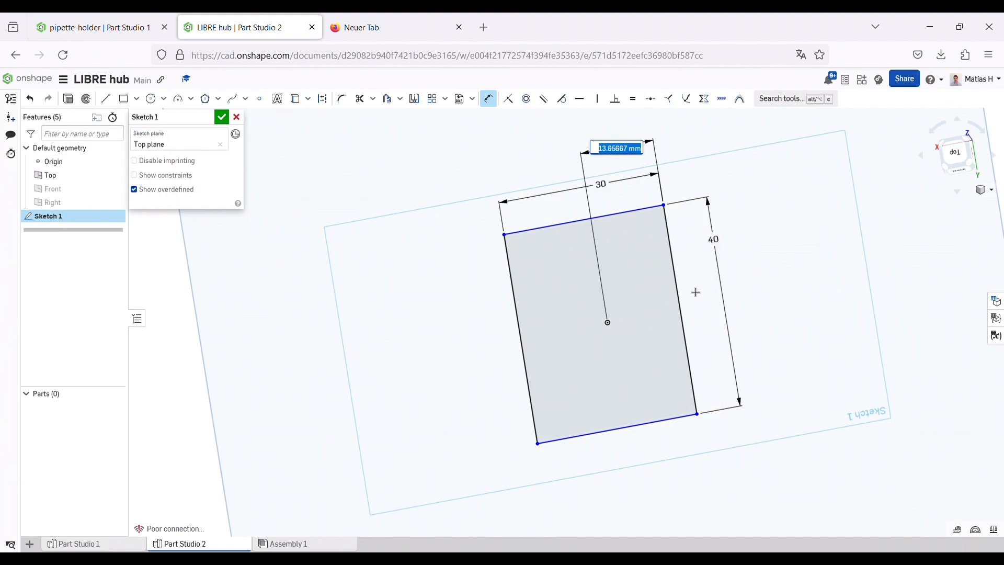
pyautogui.write('10')
pyautogui.press('Return')
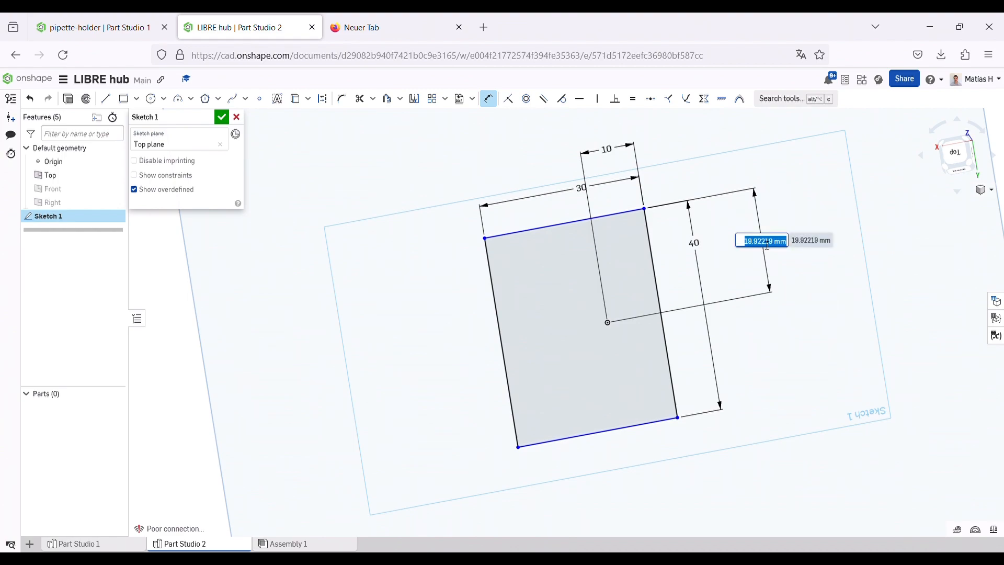
pyautogui.click(757, 243)
pyautogui.write('10')
pyautogui.press('Return')
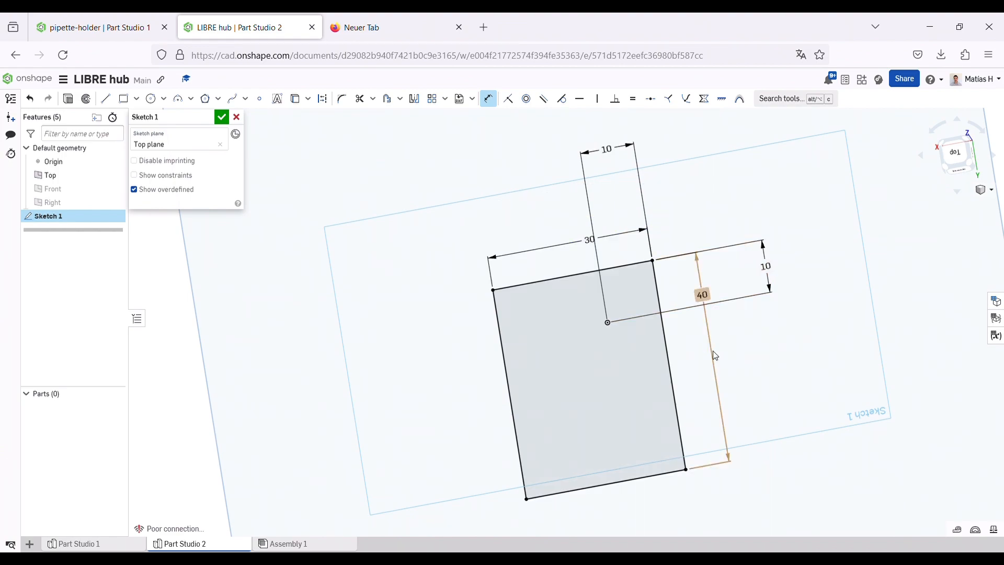
# - Delete both 10 mm dimensions that locate the rectangle's corner relative to the origin
pyautogui.scroll(-2, 681, 391)
pyautogui.scroll(3, 638, 414)
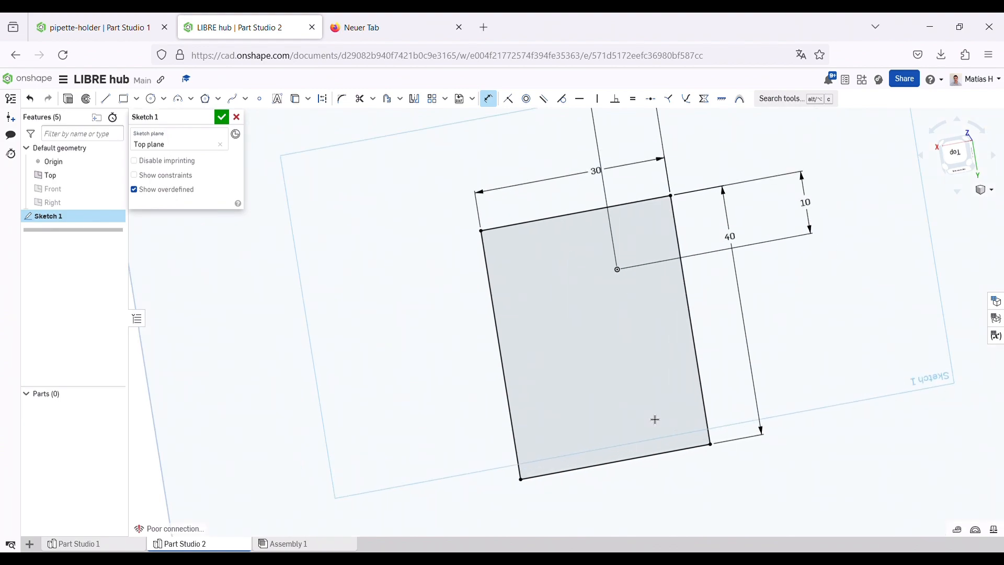
pyautogui.moveTo(654, 419)
pyautogui.mouseDown(button='right')
pyautogui.moveTo(621, 410)
pyautogui.moveTo(678, 405)
pyautogui.mouseUp(button='right')
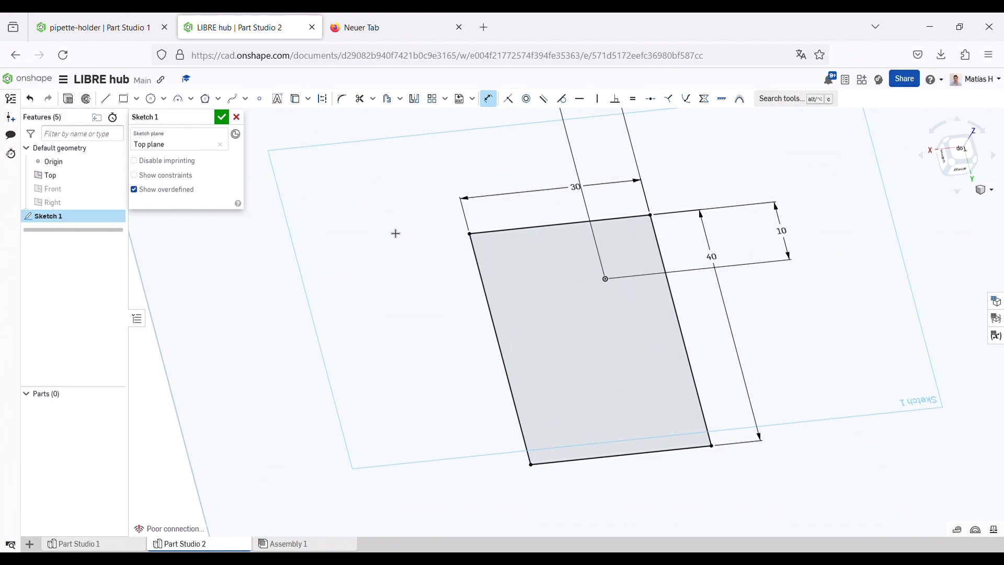
pyautogui.scroll(-3, 616, 446)
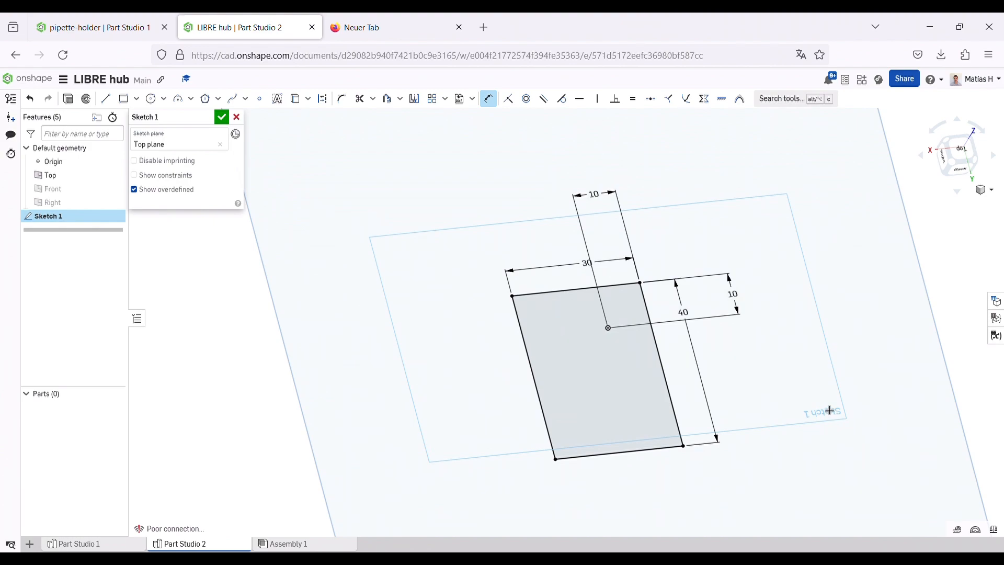
pyautogui.click(743, 306)
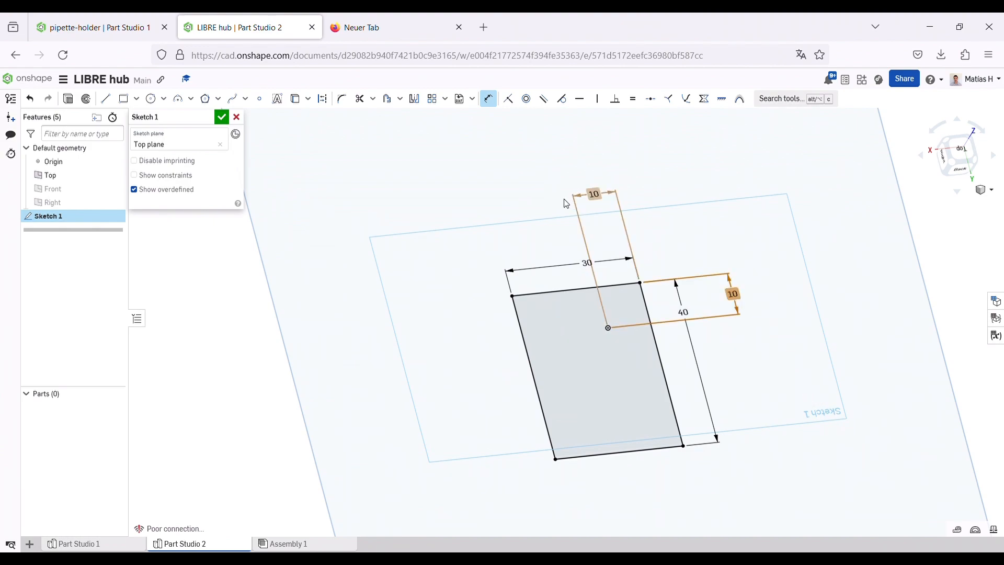
pyautogui.click(600, 204)
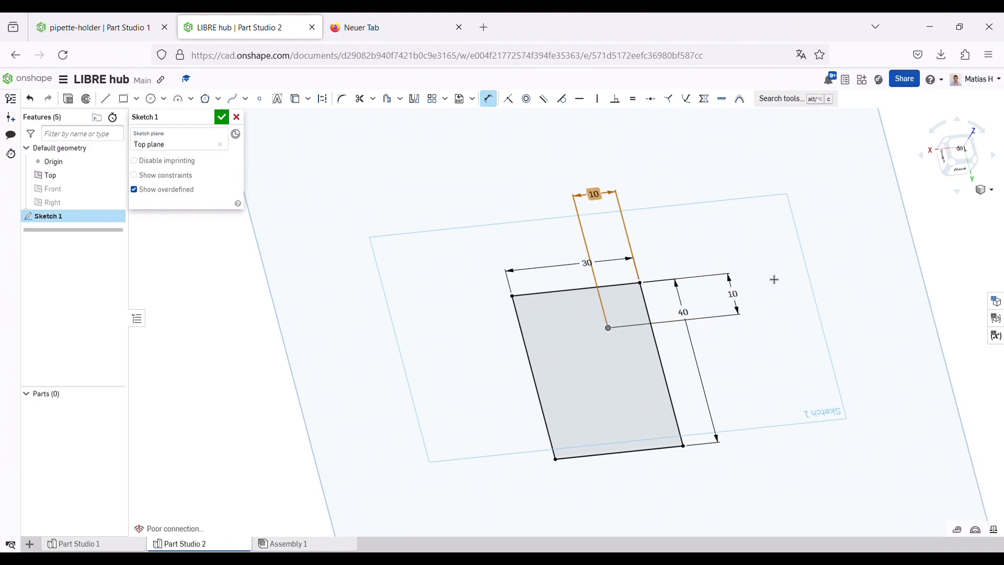
pyautogui.press('Delete')
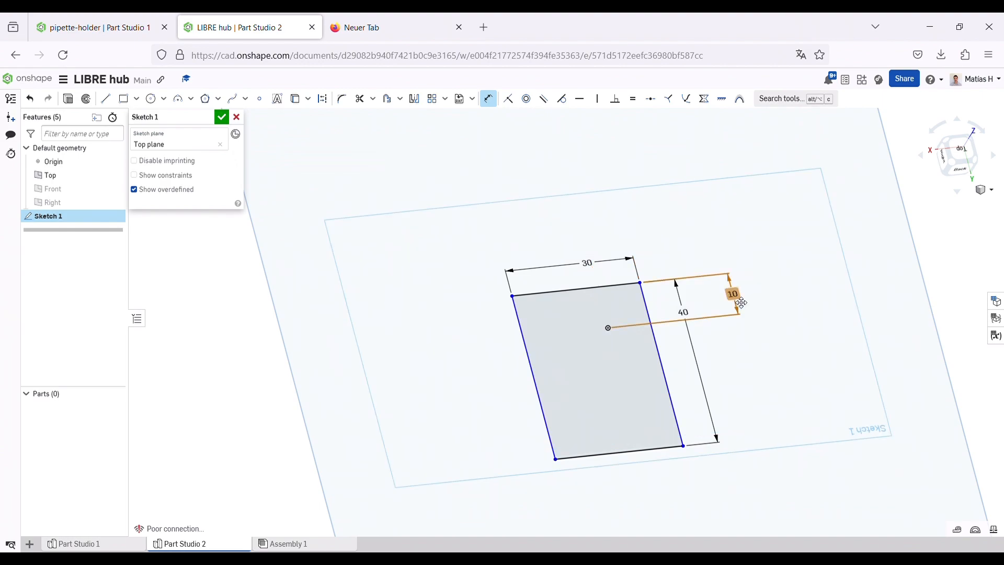
pyautogui.press('Delete')
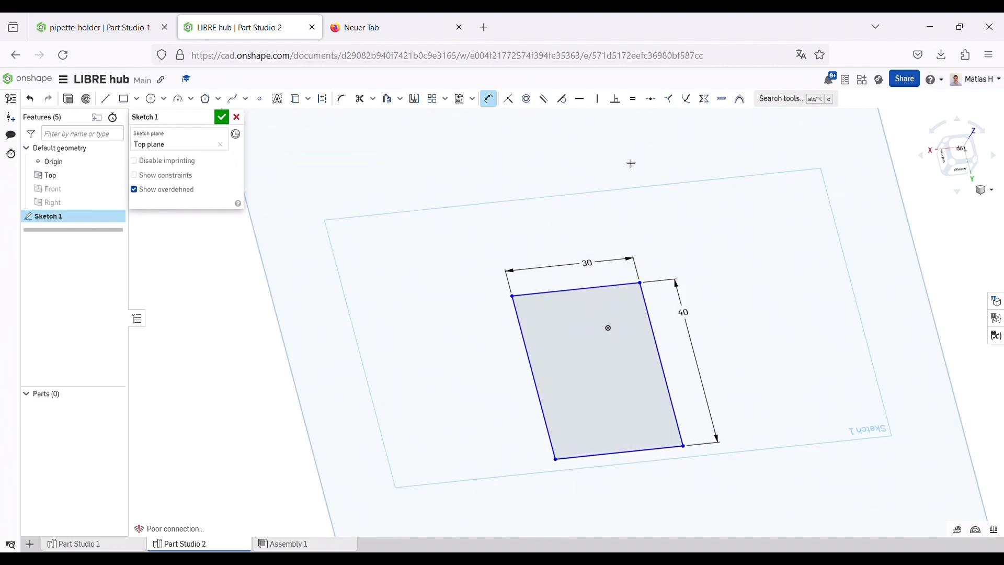
# - Apply a coincident constraint between the origin and the rectangle's nearest corner
pyautogui.click(510, 99)
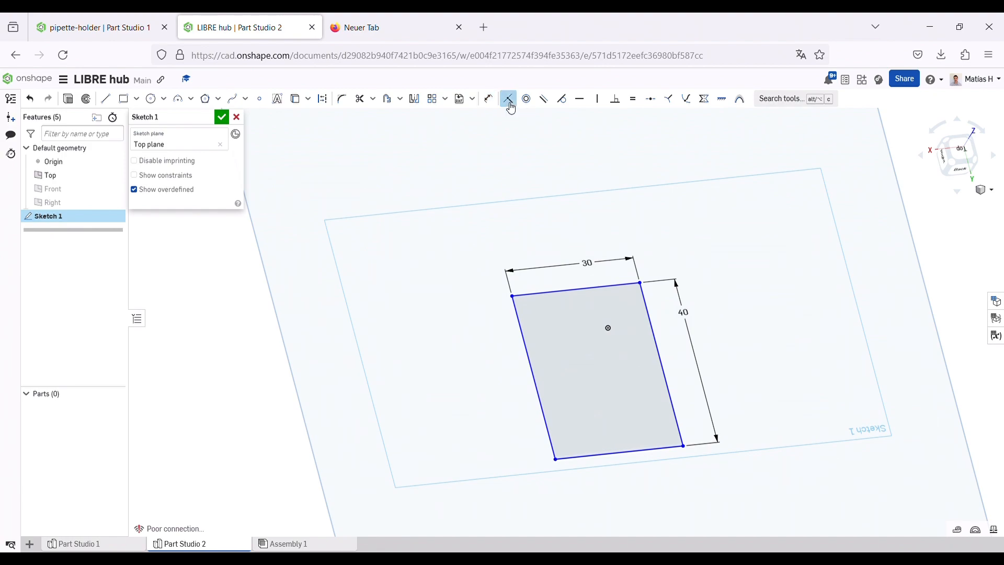
pyautogui.click(609, 329)
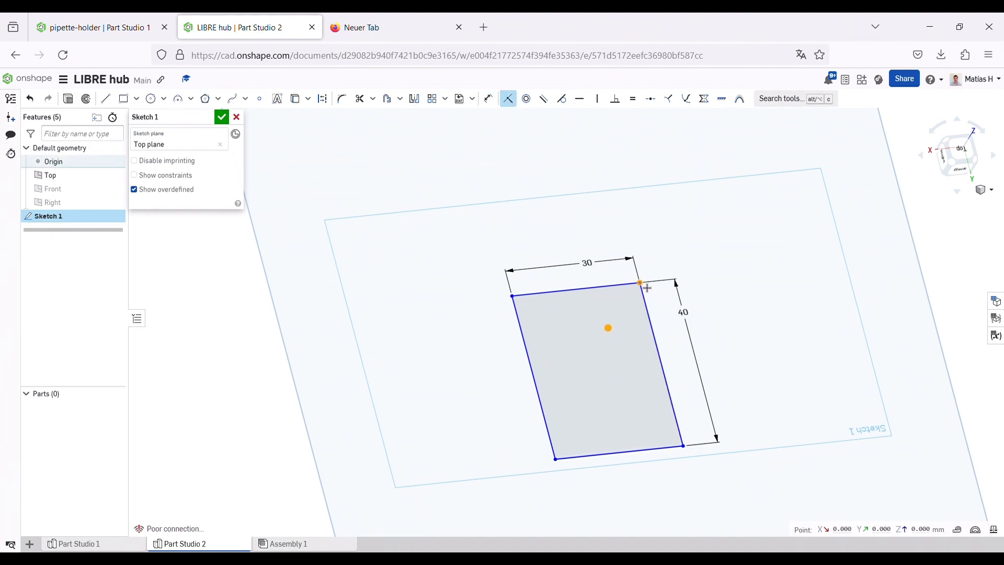
pyautogui.click(648, 288)
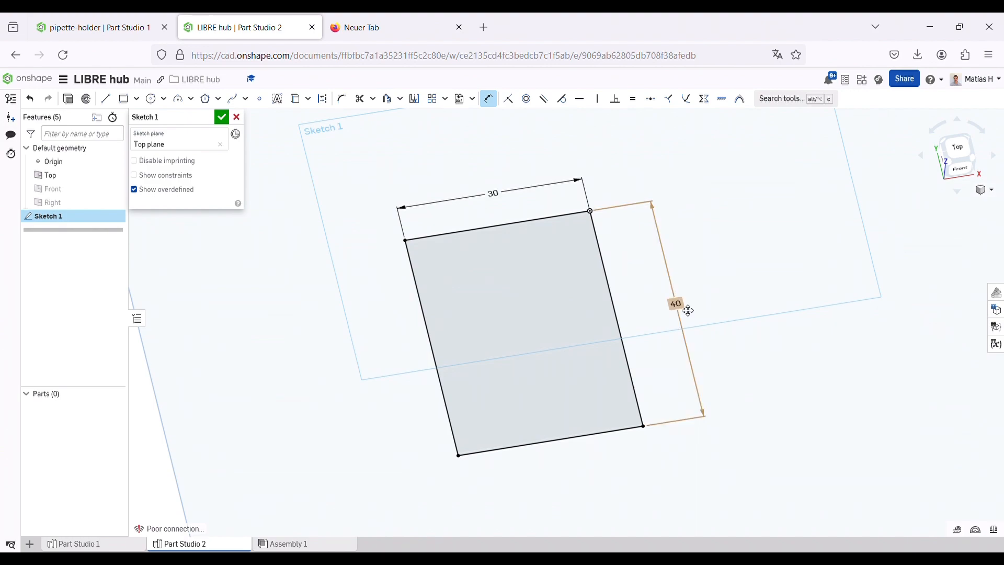
# - Delete the 40 mm and 30 mm side dimensions of the rectangle
pyautogui.click(683, 311)
pyautogui.press('Delete')
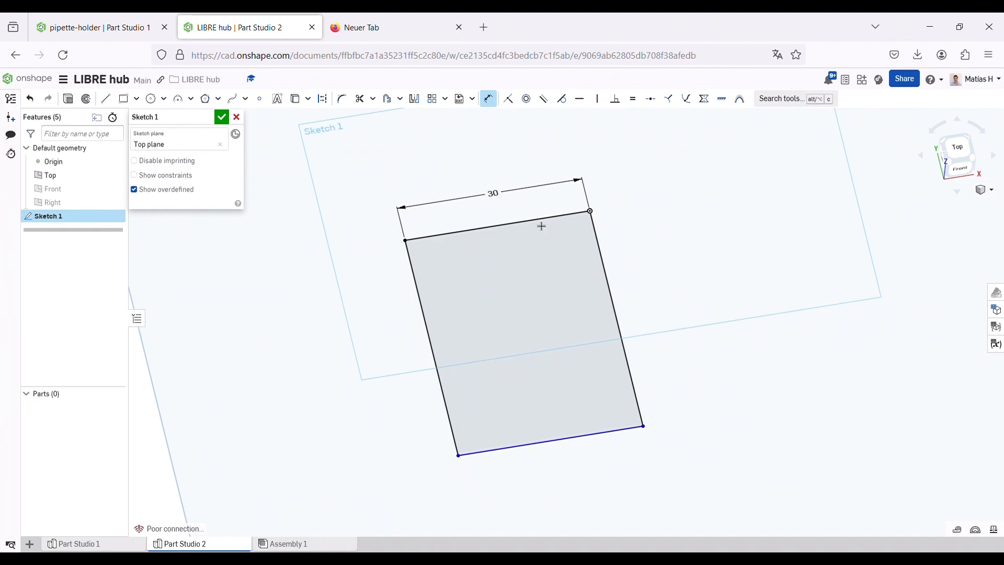
pyautogui.click(506, 203)
pyautogui.press('Delete')
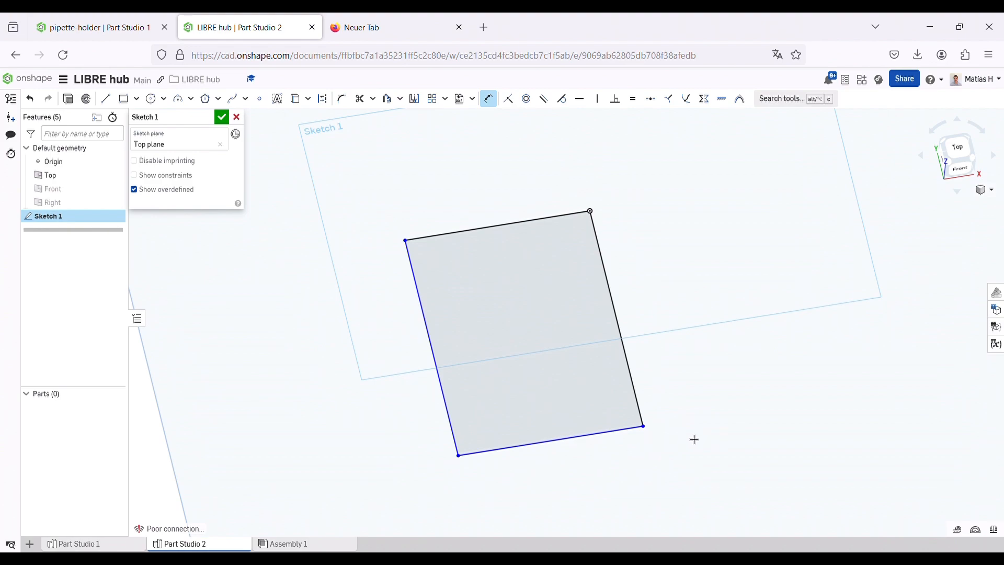
# - Resize the rectangle by its free corner opposite the origin into a flatter shape about 35 mm wide
pyautogui.moveTo(693, 437); pyautogui.dragTo(770, 405, button='right')
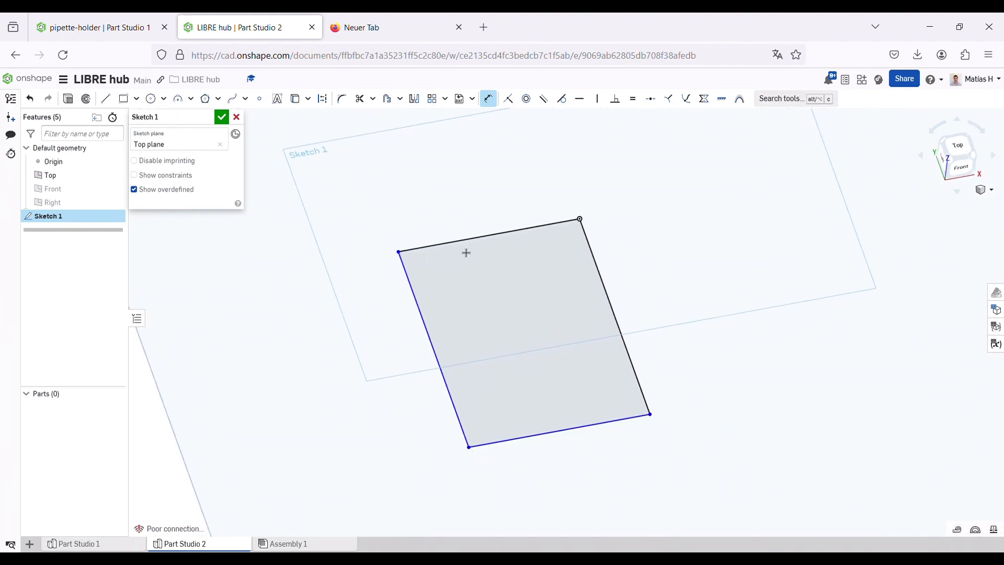
pyautogui.click(488, 99)
pyautogui.moveTo(470, 449)
pyautogui.mouseDown()
pyautogui.moveTo(453, 340)
pyautogui.moveTo(425, 319)
pyautogui.moveTo(387, 318)
pyautogui.mouseUp()
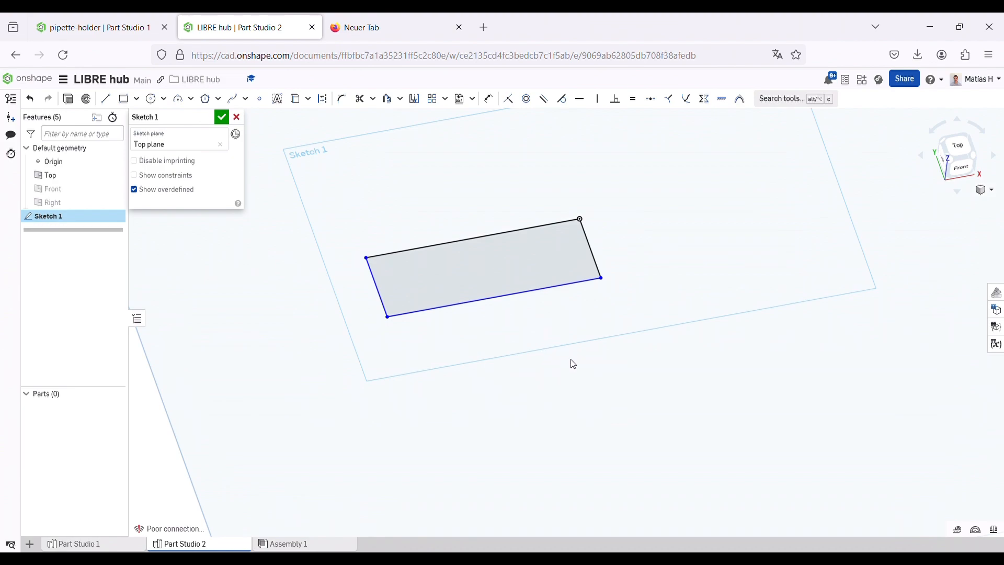
# - Dimension the rectangle's long side through the origin to 30 mm and accept the sketch
pyautogui.click(489, 98)
pyautogui.click(502, 240)
pyautogui.click(498, 217)
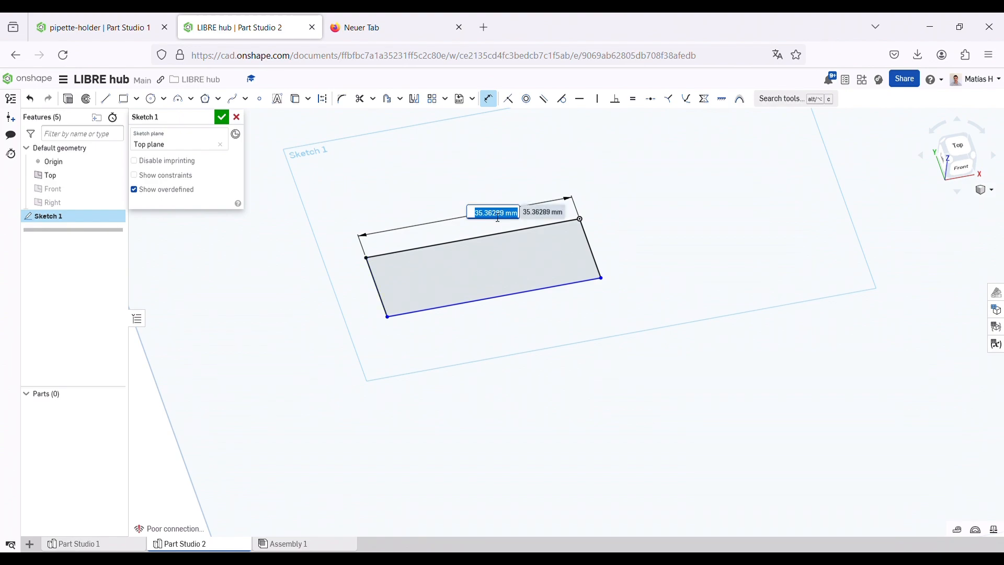
pyautogui.write('30')
pyautogui.press('Return')
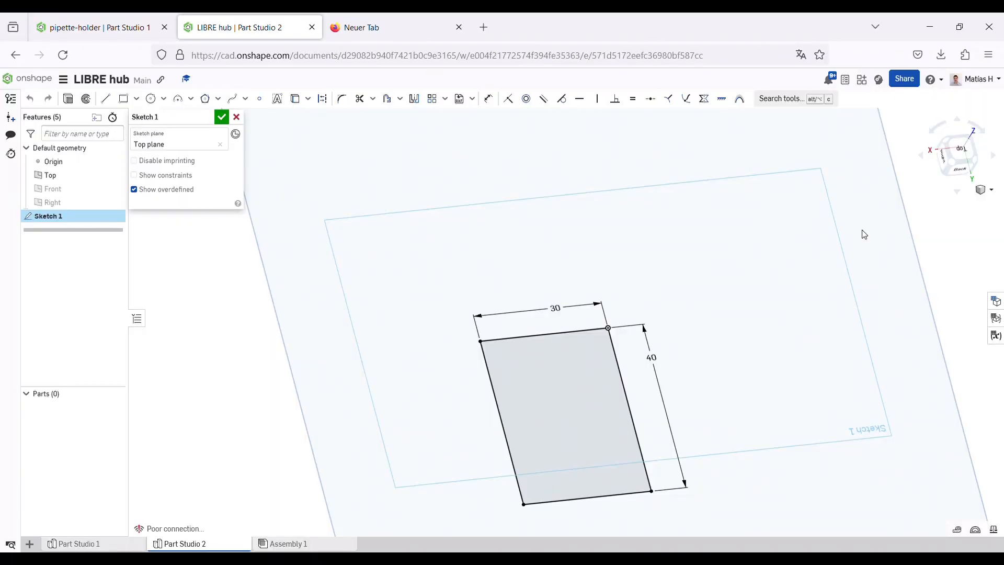
pyautogui.click(222, 117)
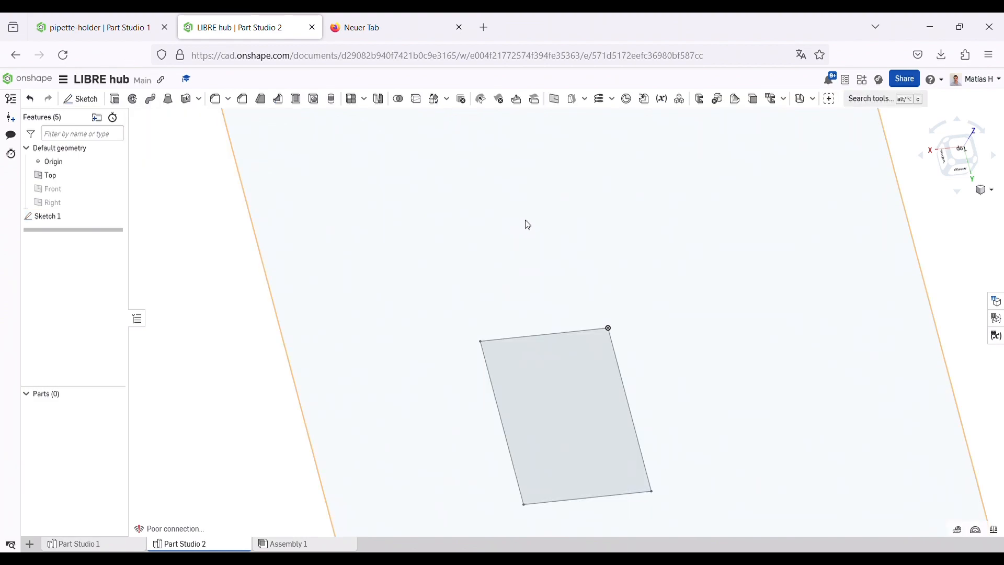
# - Switch to the pipette-holder document and examine the Top Shape sketch's profile and dimensions from above and at an angle
pyautogui.click(103, 26)
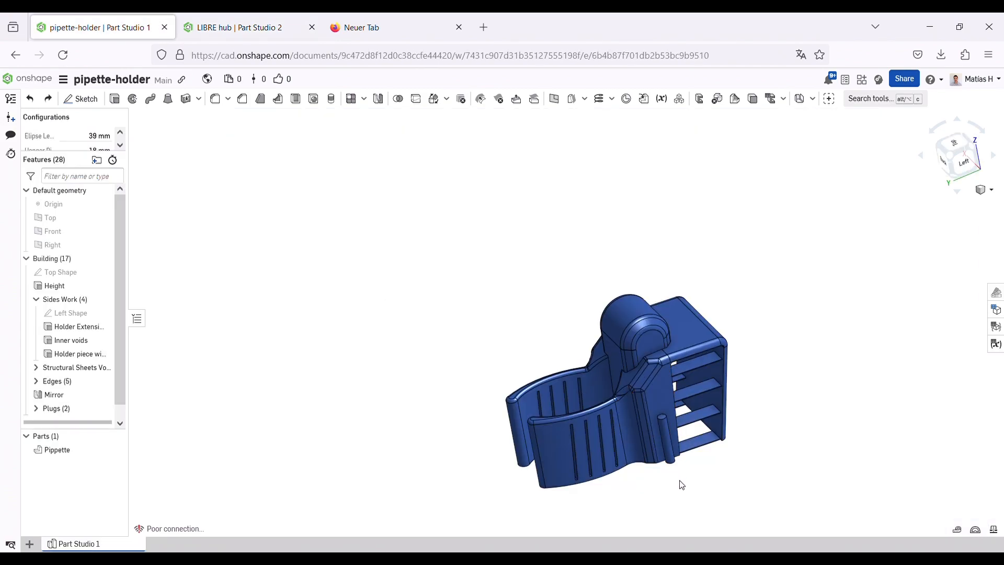
pyautogui.moveTo(682, 485)
pyautogui.mouseDown(button='right')
pyautogui.moveTo(693, 477)
pyautogui.moveTo(694, 488)
pyautogui.mouseUp(button='right')
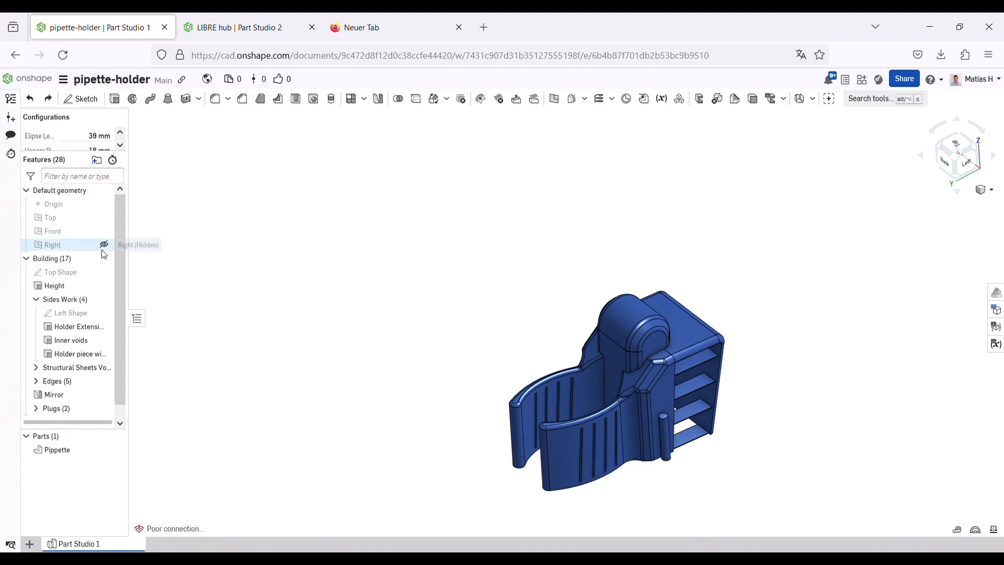
pyautogui.doubleClick(60, 273)
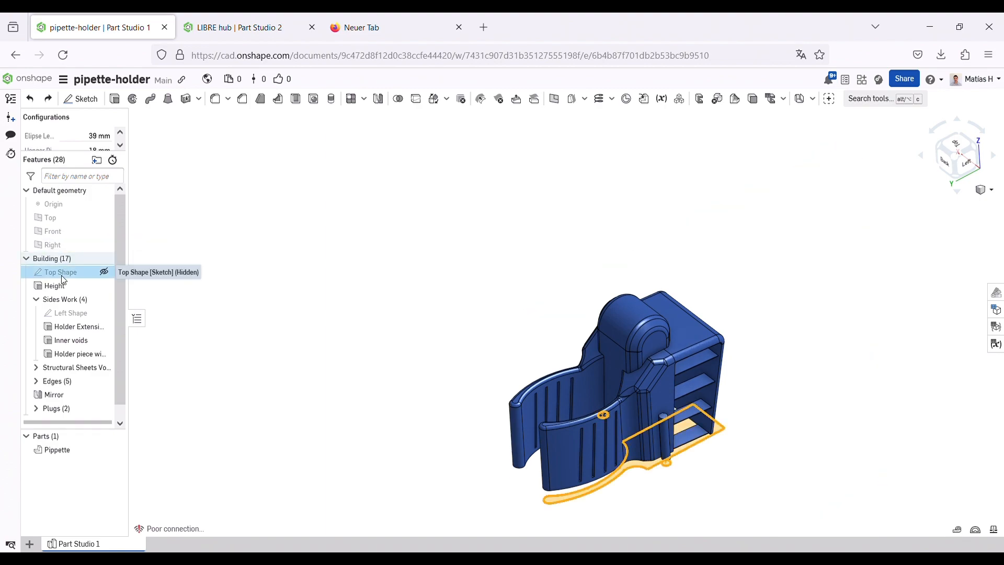
pyautogui.scroll(-3, 610, 343)
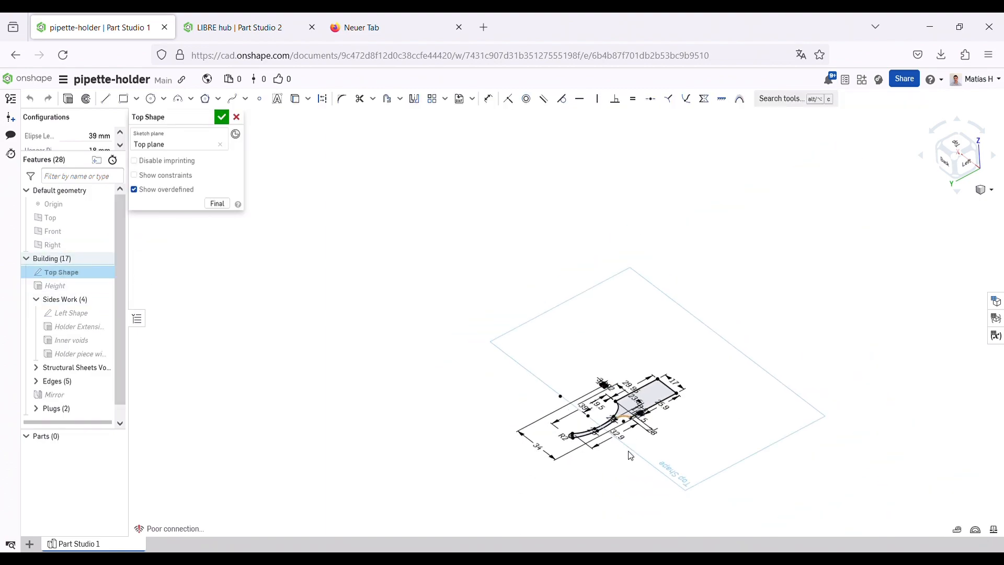
pyautogui.scroll(3, 630, 455)
pyautogui.click(957, 146)
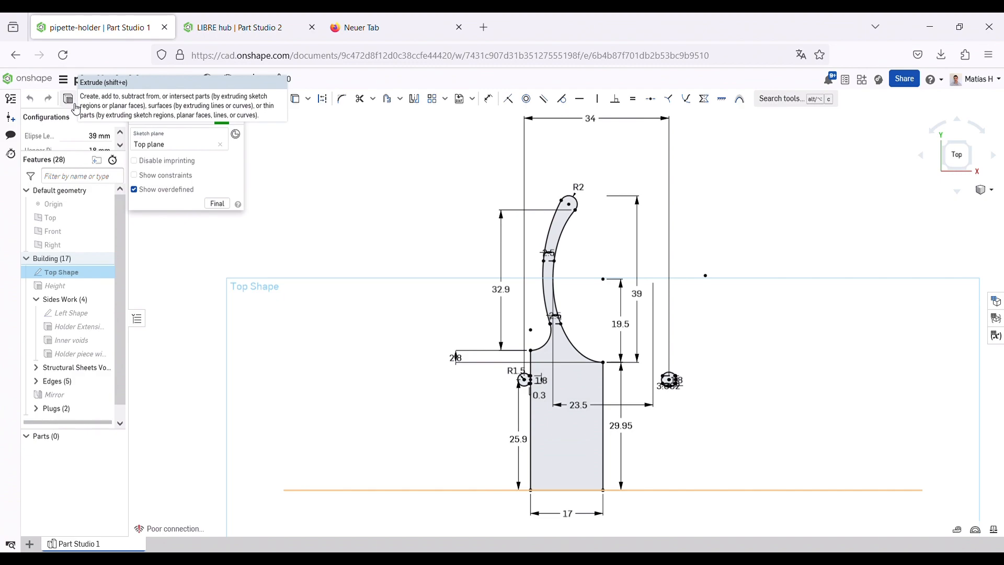
pyautogui.moveTo(673, 446)
pyautogui.mouseDown(button='right')
pyautogui.moveTo(737, 390)
pyautogui.moveTo(696, 382)
pyautogui.mouseUp(button='right')
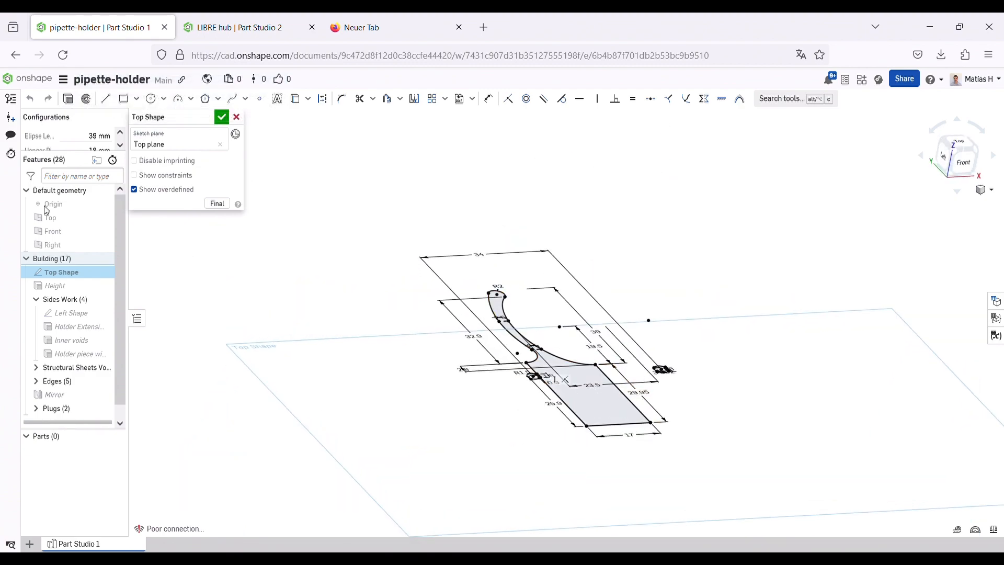
# - Open the Height extrude, clear its profile, reselect the main region of the Top Shape sketch and discard the edit
pyautogui.doubleClick(62, 291)
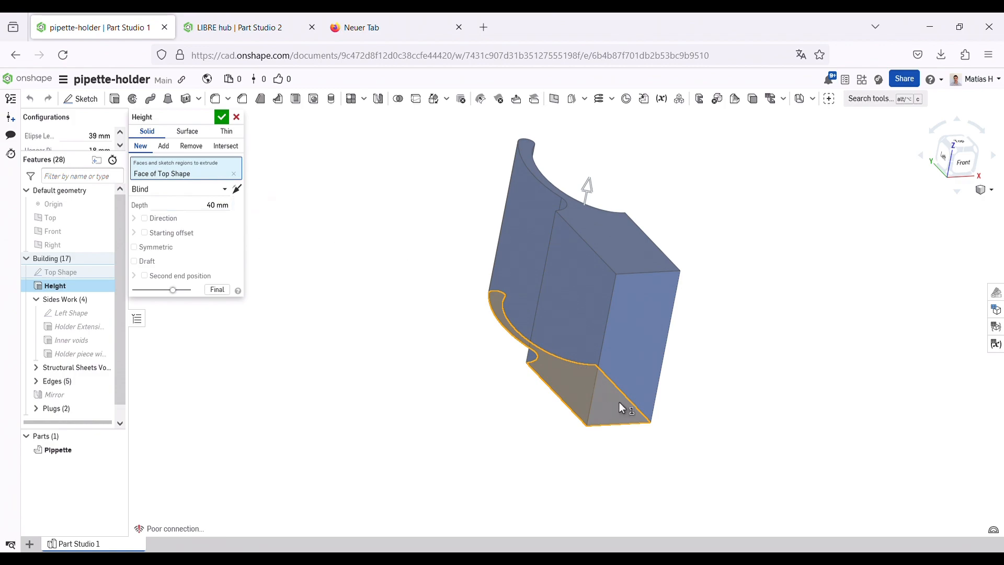
pyautogui.moveTo(620, 403); pyautogui.dragTo(703, 426, button='right')
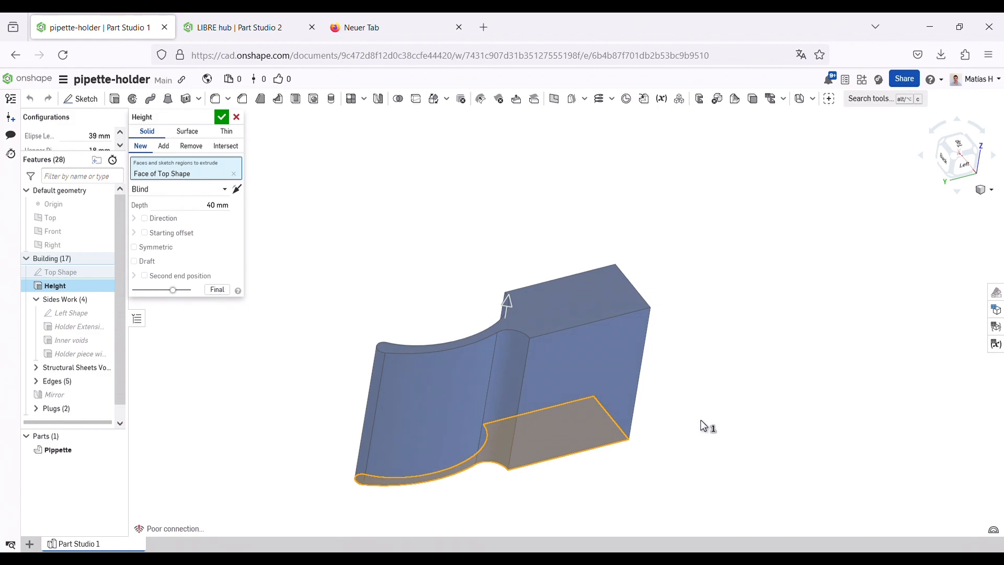
pyautogui.click(233, 173)
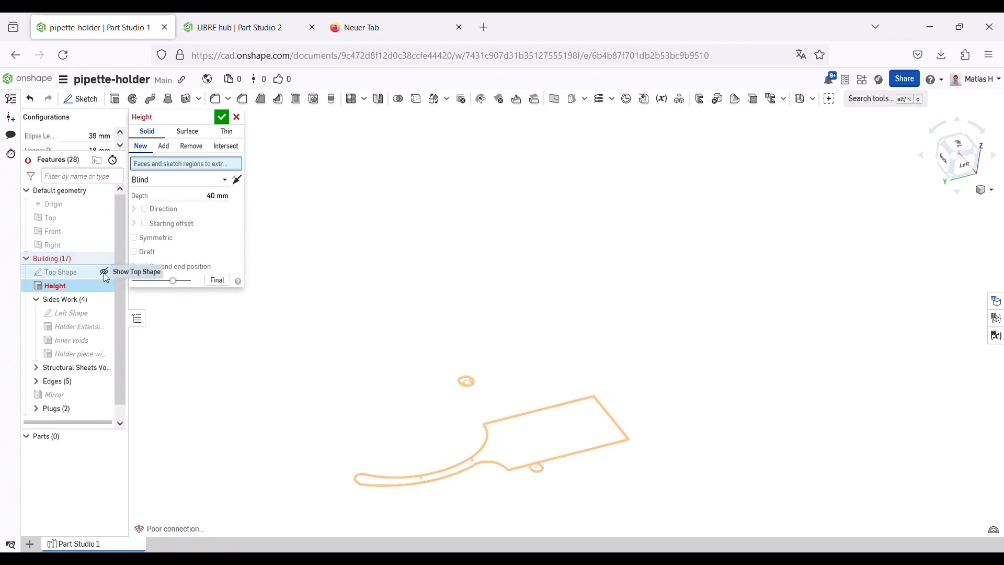
pyautogui.click(104, 273)
pyautogui.click(594, 432)
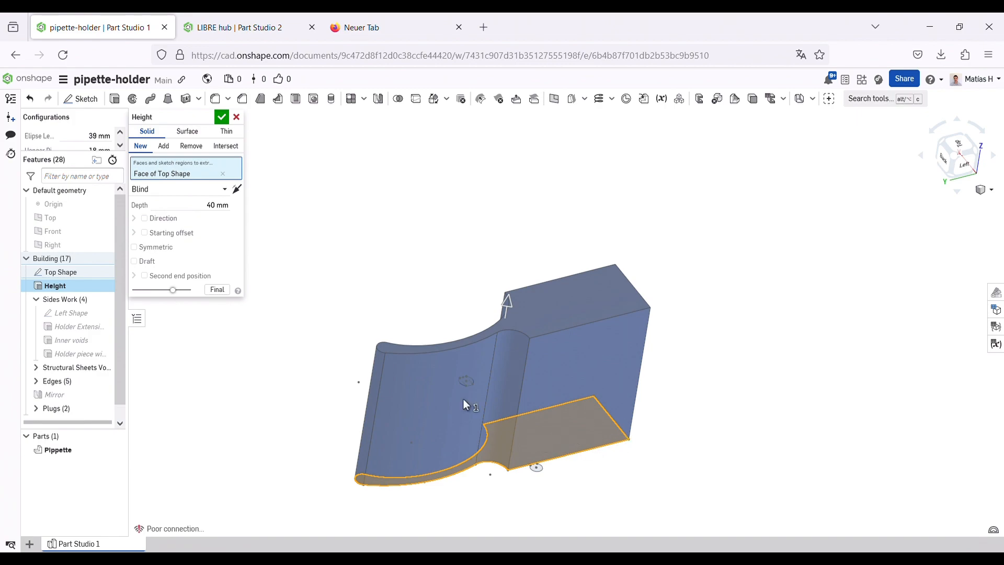
pyautogui.click(237, 118)
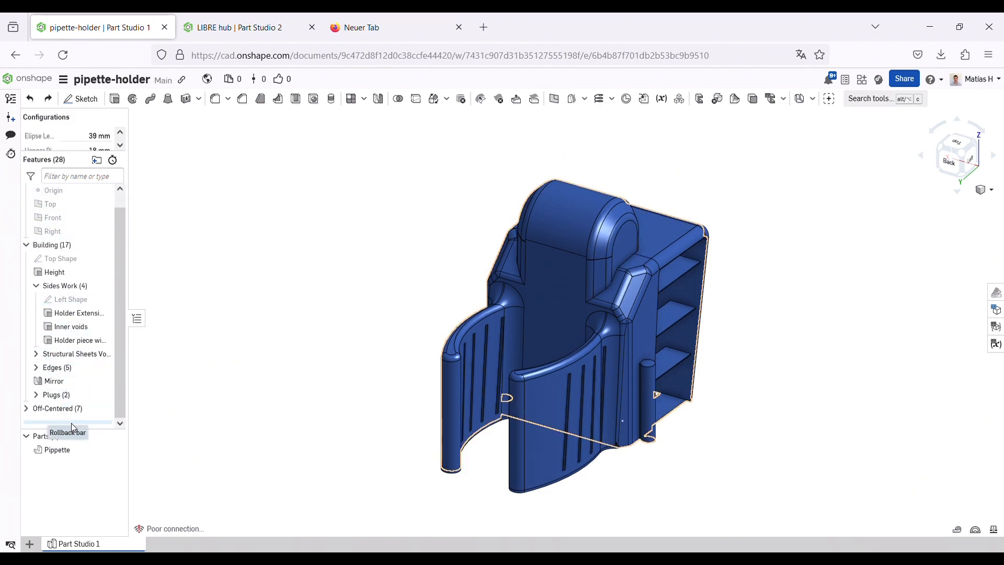
# - Roll the feature history back to before the Mirror feature and mirror the Pippette part about its flat inner face, adding to the existing part
pyautogui.moveTo(73, 428); pyautogui.dragTo(86, 381)
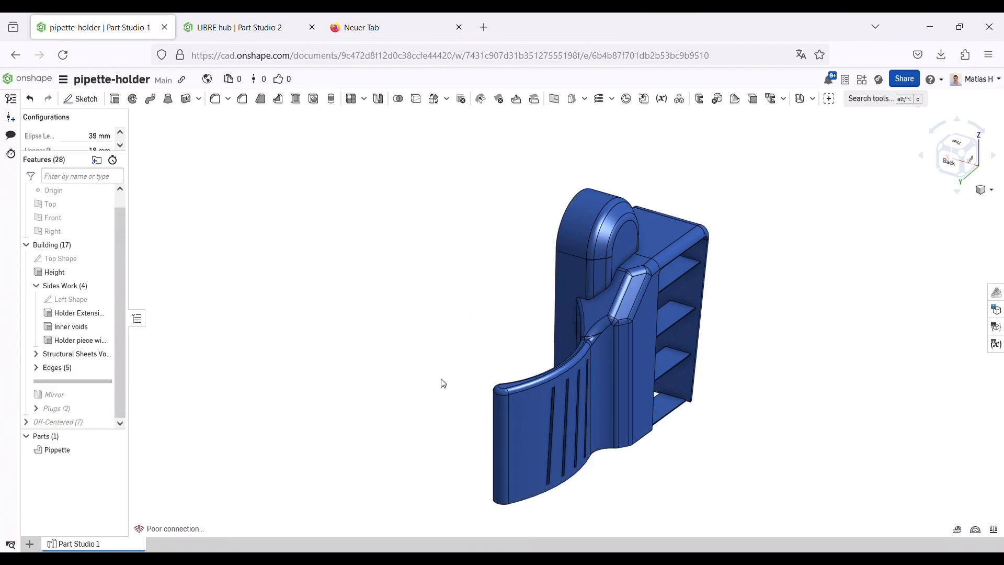
pyautogui.moveTo(443, 384); pyautogui.dragTo(527, 383, button='right')
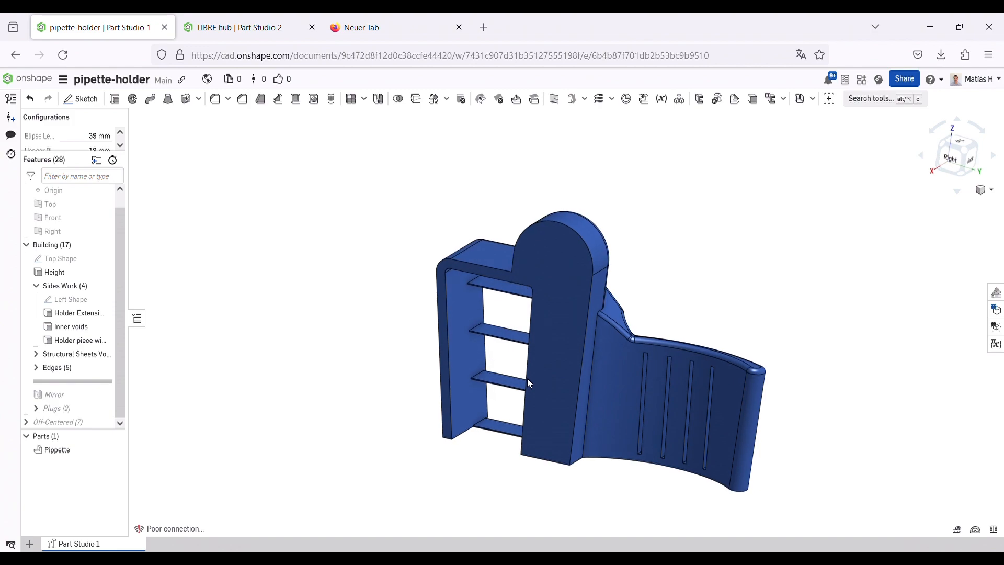
pyautogui.click(377, 99)
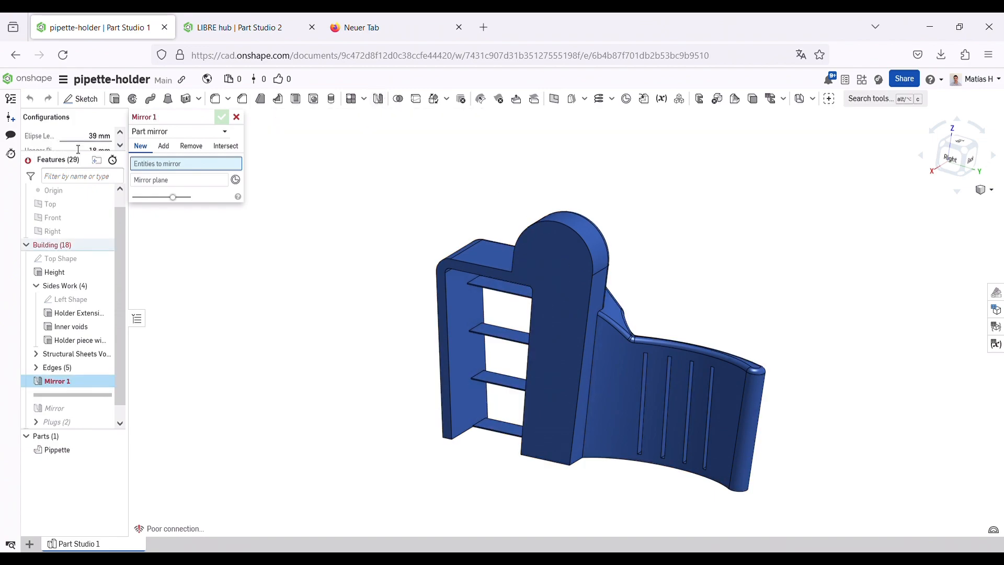
pyautogui.click(588, 322)
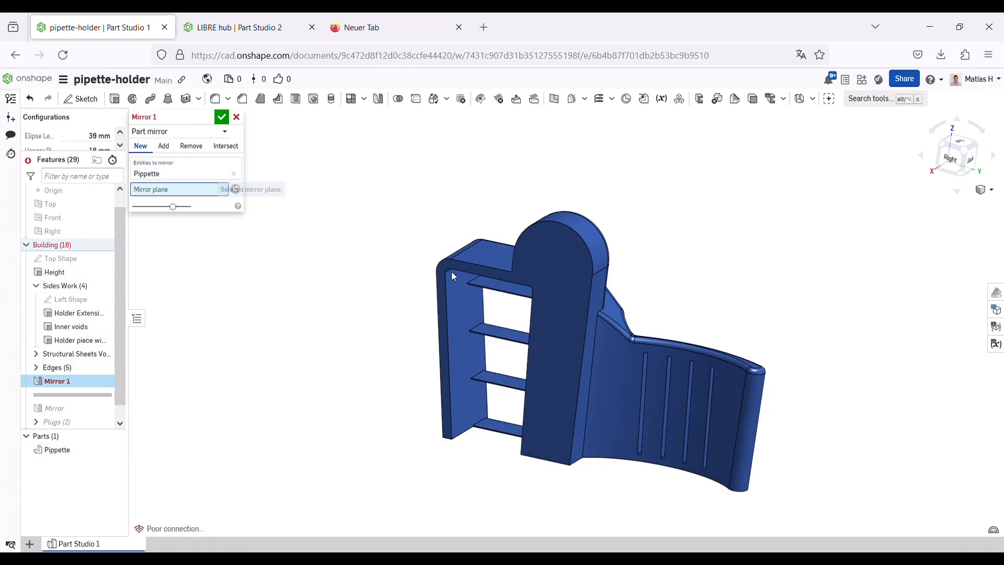
pyautogui.click(561, 272)
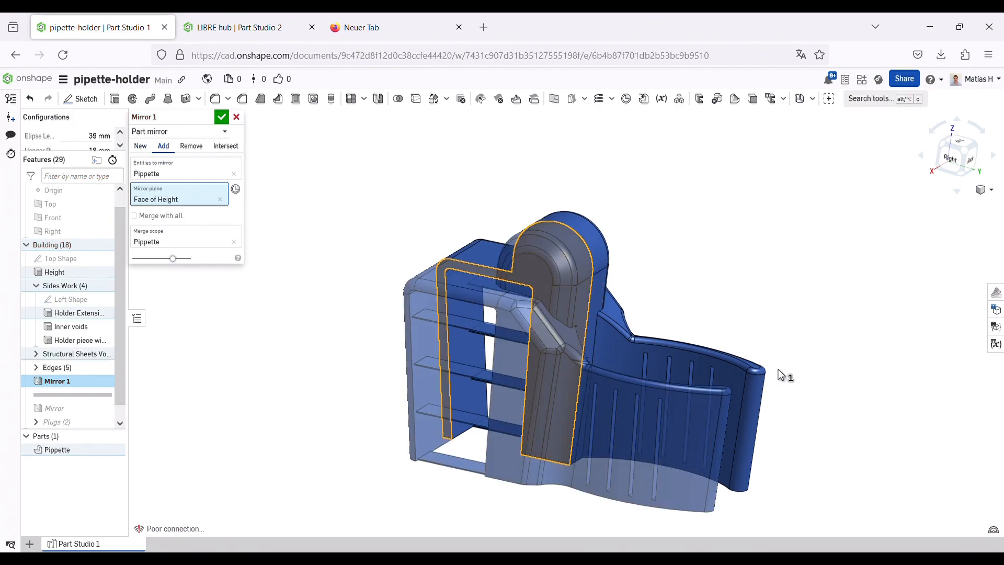
pyautogui.moveTo(778, 375); pyautogui.dragTo(714, 360, button='right')
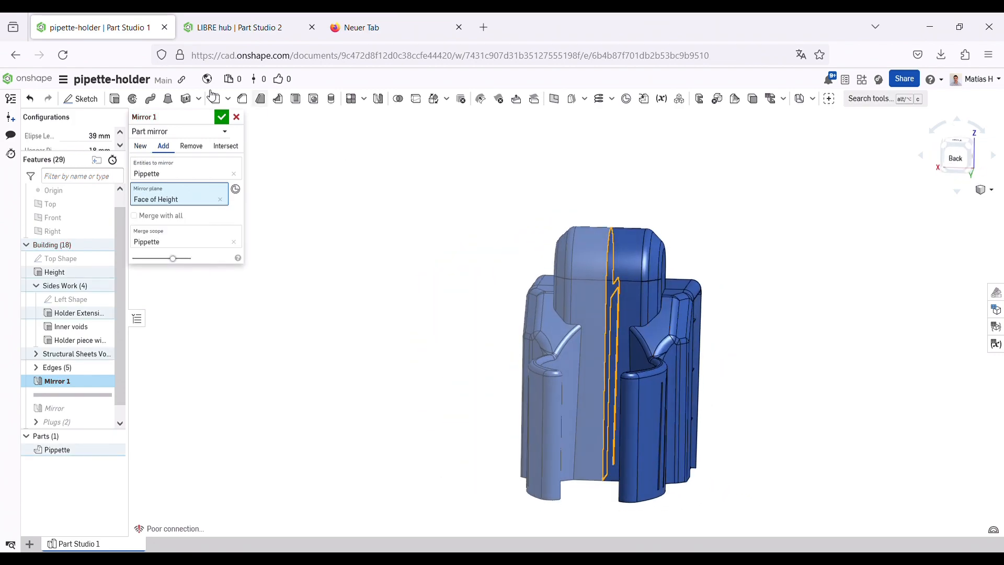
pyautogui.click(222, 116)
pyautogui.click(955, 163)
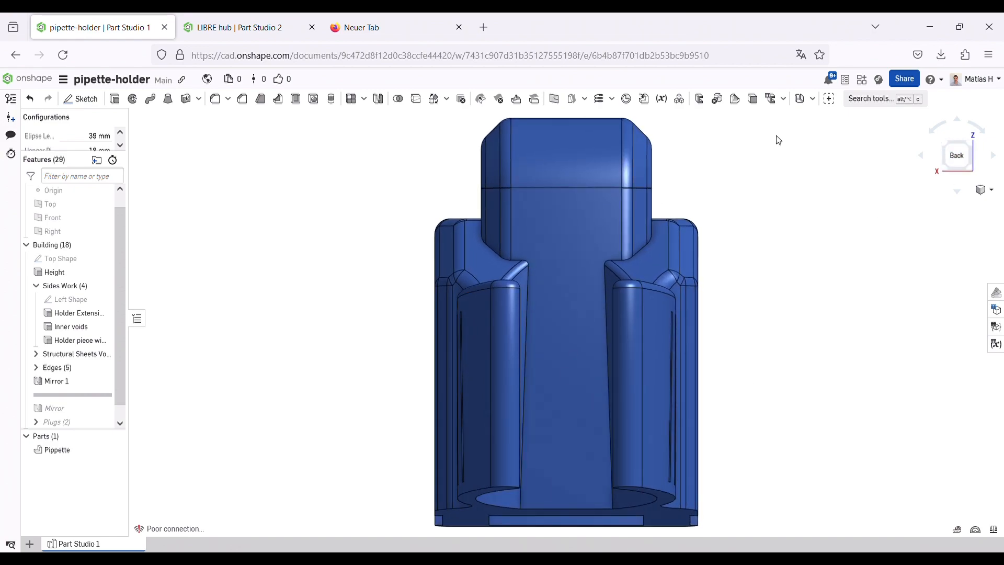
pyautogui.moveTo(873, 354); pyautogui.dragTo(686, 276, button='right')
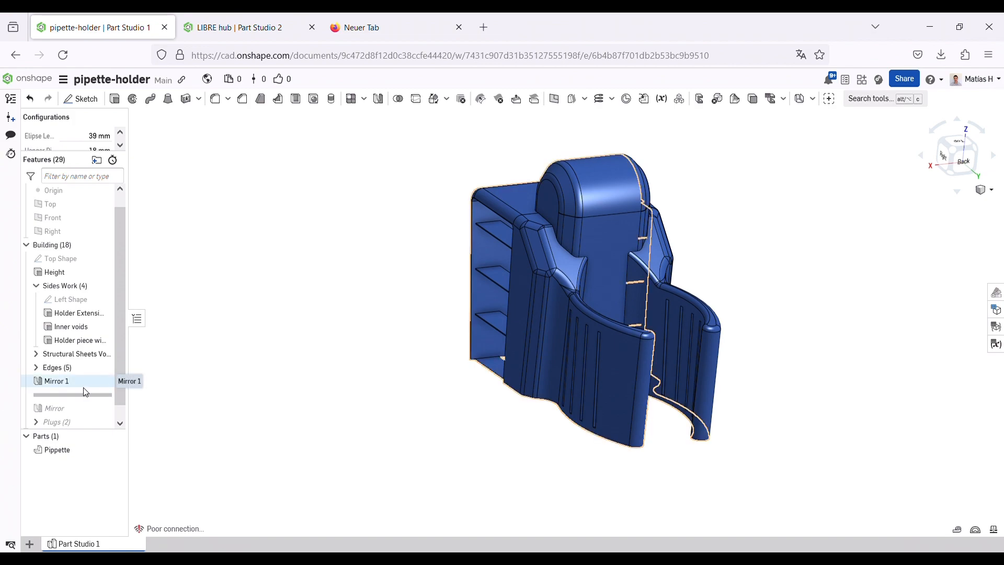
# - Delete the trial mirror feature and roll the feature history forward to its end
pyautogui.rightClick(60, 385)
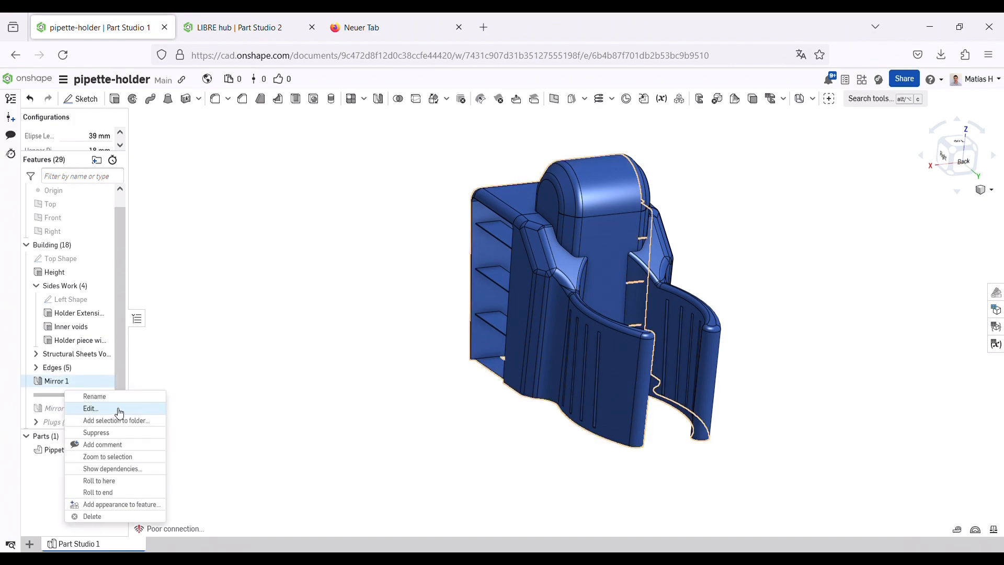
pyautogui.click(126, 518)
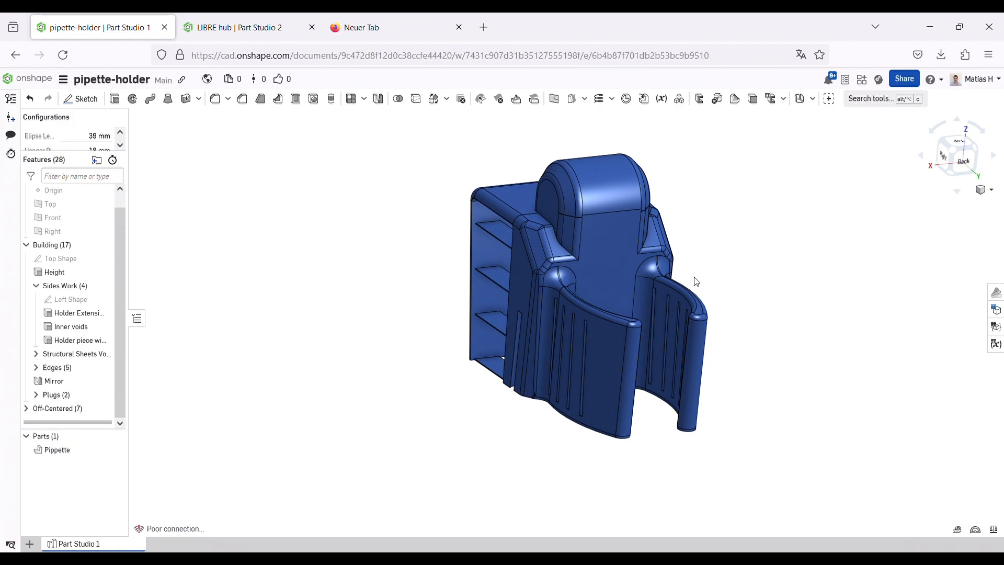
# - Roll the feature history back to just before the Edges folder
pyautogui.moveTo(697, 282); pyautogui.dragTo(619, 299, button='right')
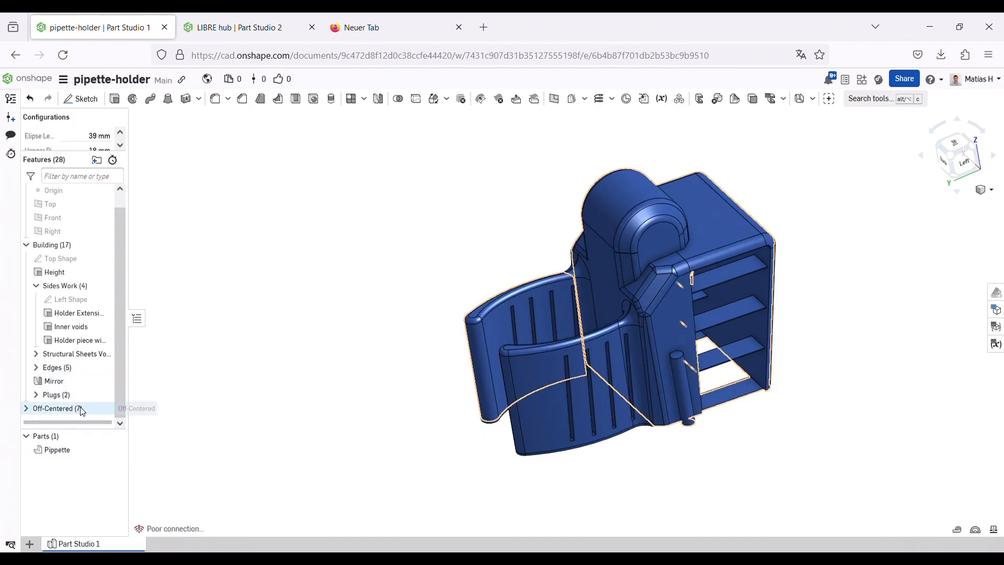
pyautogui.click(84, 362)
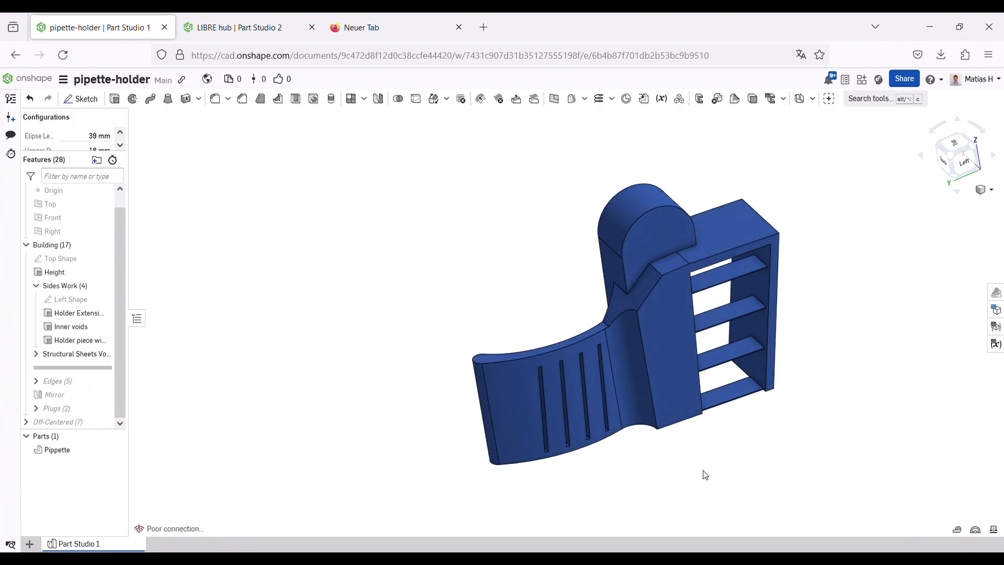
pyautogui.moveTo(702, 473); pyautogui.dragTo(680, 450, button='right')
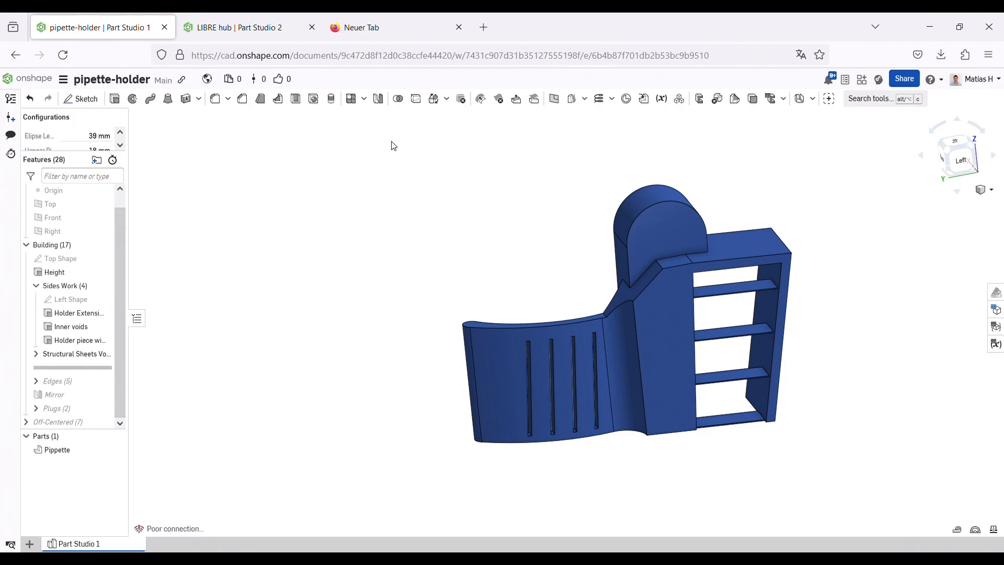
# - Try a 1.2 mm radius fillet on the upper outer edge of the curved holder arm, and discard it
pyautogui.click(215, 99)
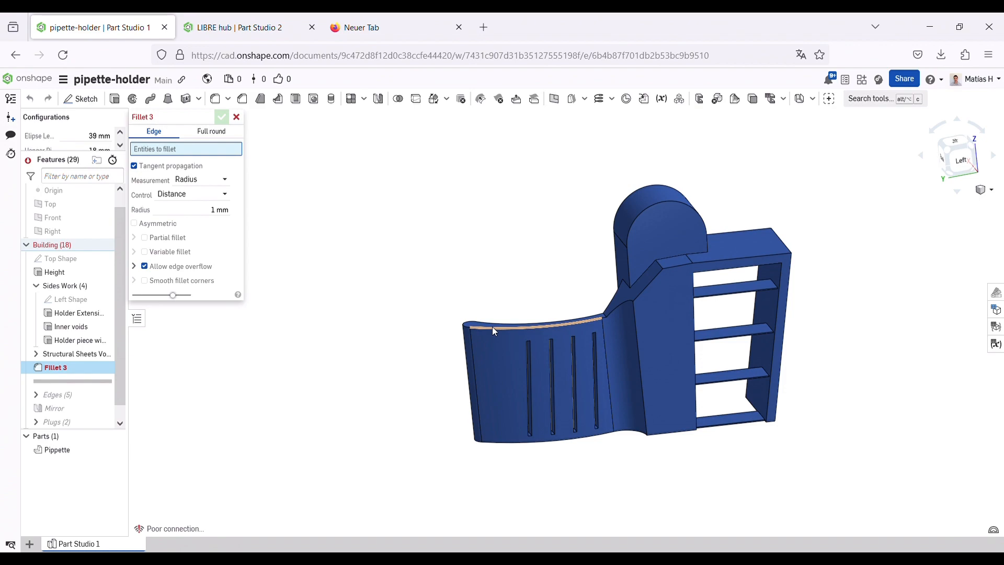
pyautogui.moveTo(492, 326)
pyautogui.mouseDown(button='right')
pyautogui.moveTo(523, 344)
pyautogui.moveTo(497, 343)
pyautogui.mouseUp(button='right')
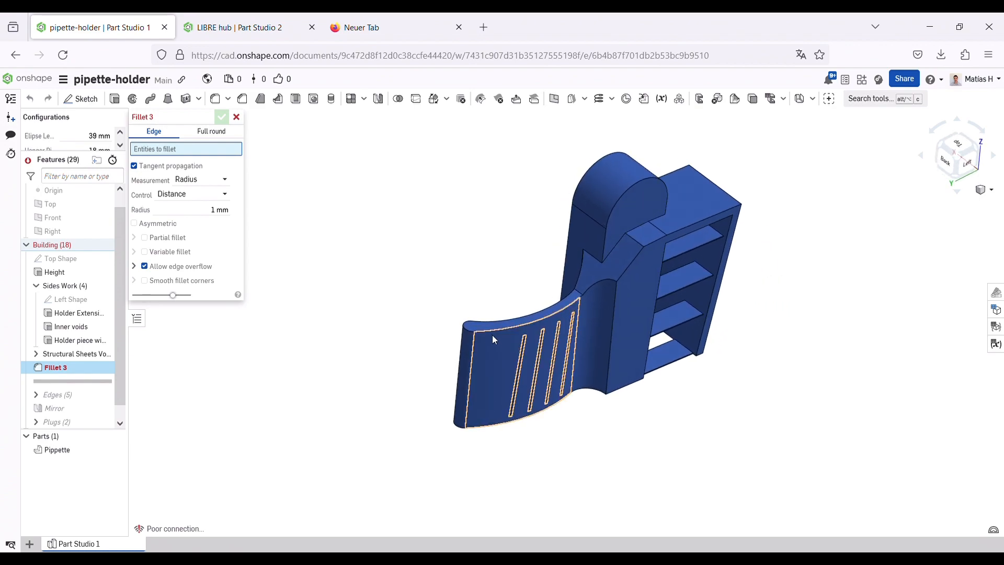
pyautogui.click(488, 330)
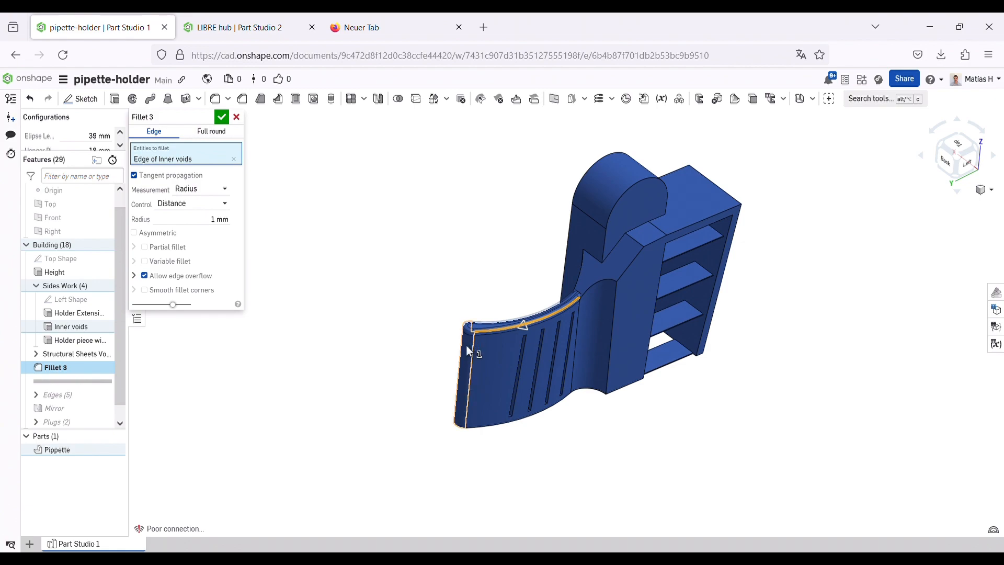
pyautogui.scroll(6, 493, 323)
pyautogui.moveTo(516, 353); pyautogui.dragTo(491, 309, button='right')
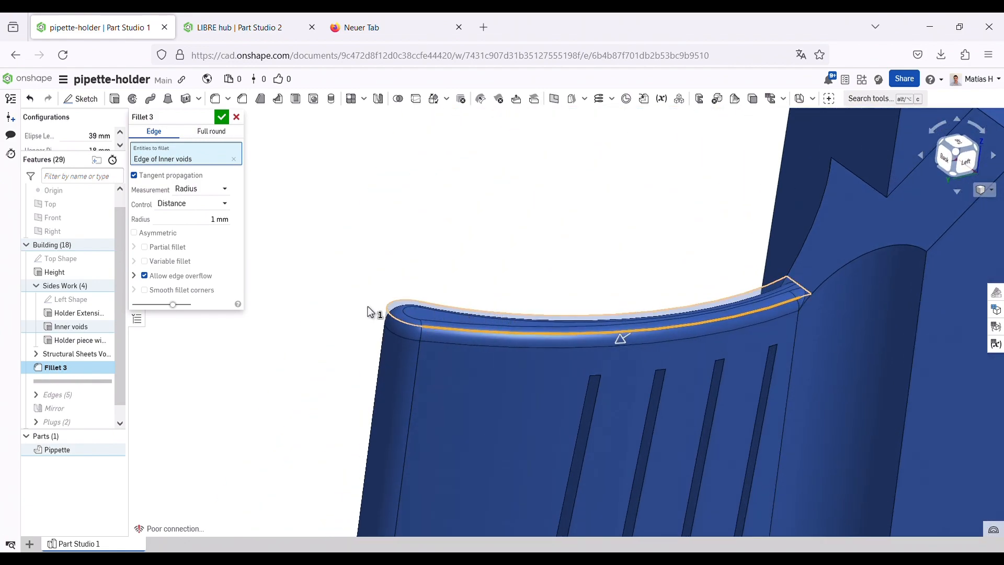
pyautogui.click(217, 220)
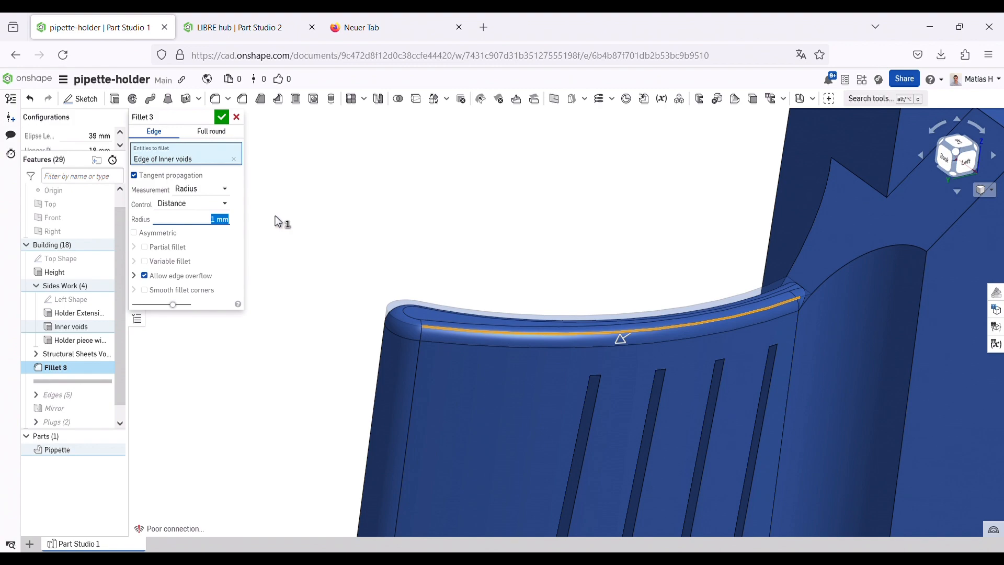
pyautogui.write('1.2')
pyautogui.press('Return')
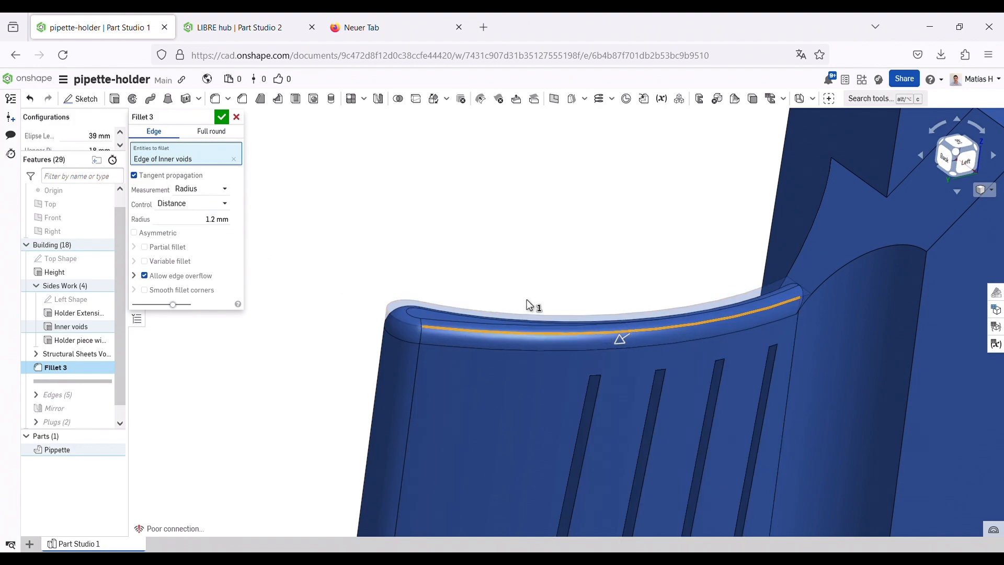
pyautogui.click(237, 117)
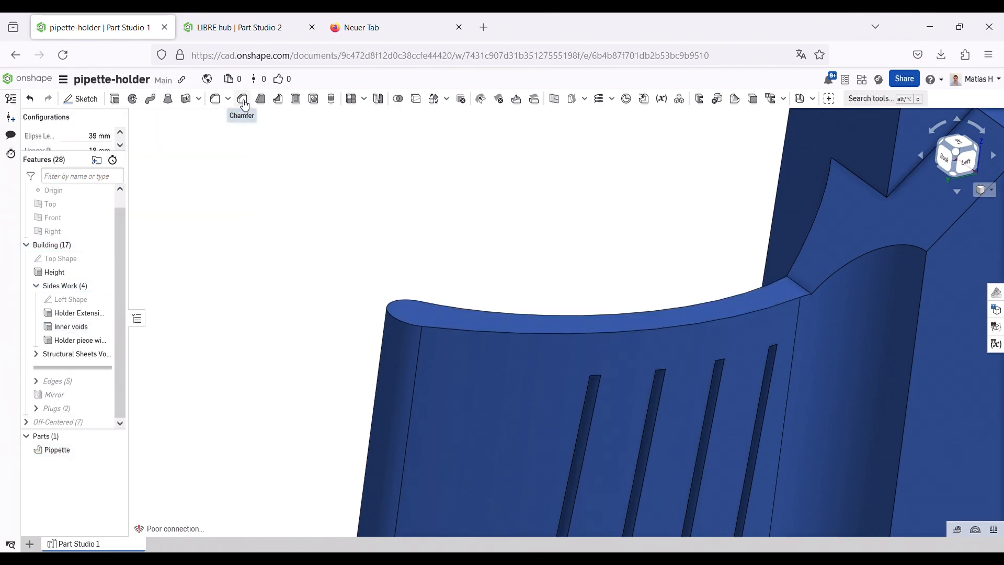
# - Try a 1 mm equal-distance chamfer on the upper outer edge of the curved holder arm, and discard it
pyautogui.click(246, 105)
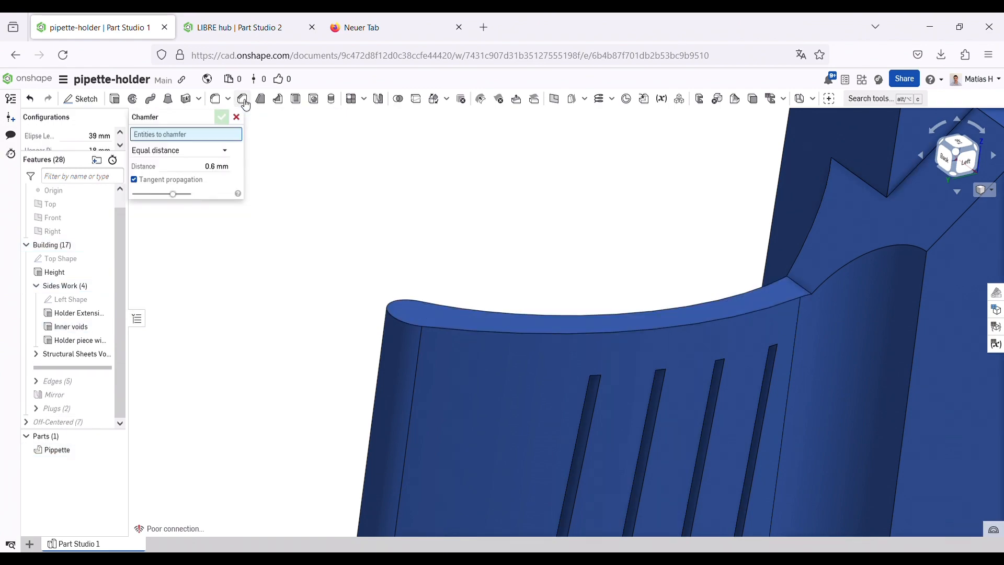
pyautogui.click(452, 327)
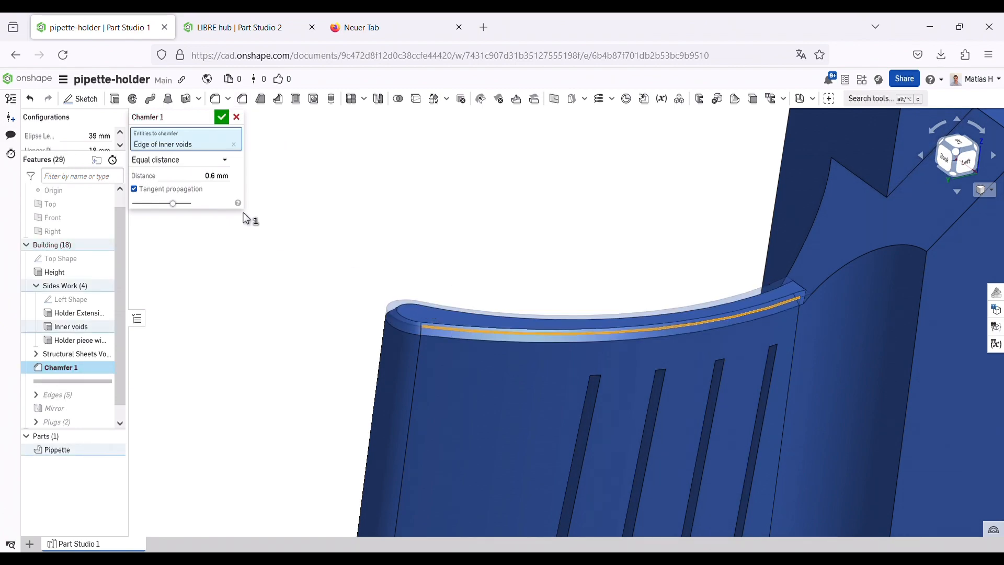
pyautogui.click(225, 178)
pyautogui.write('1')
pyautogui.press('Return')
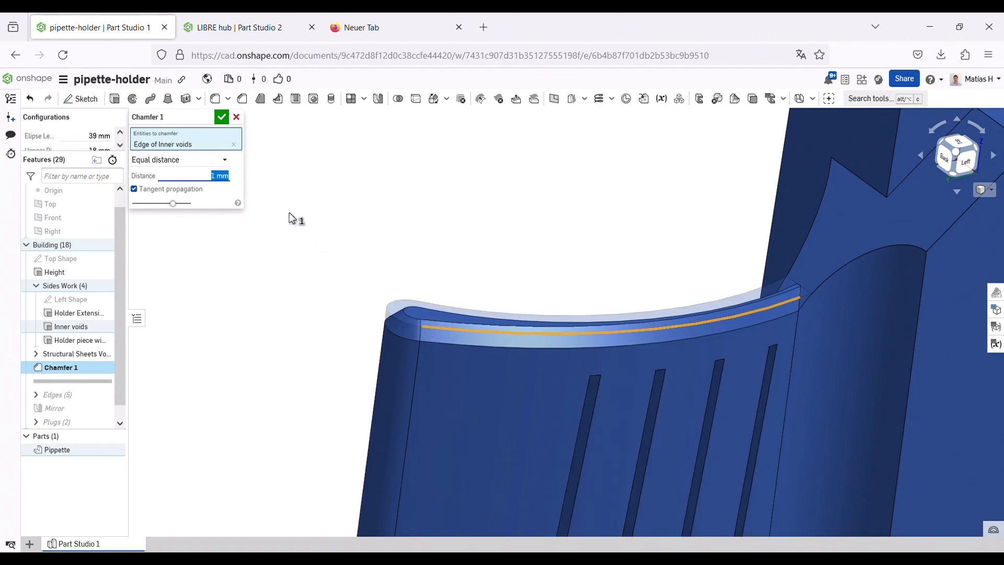
pyautogui.press('Escape')
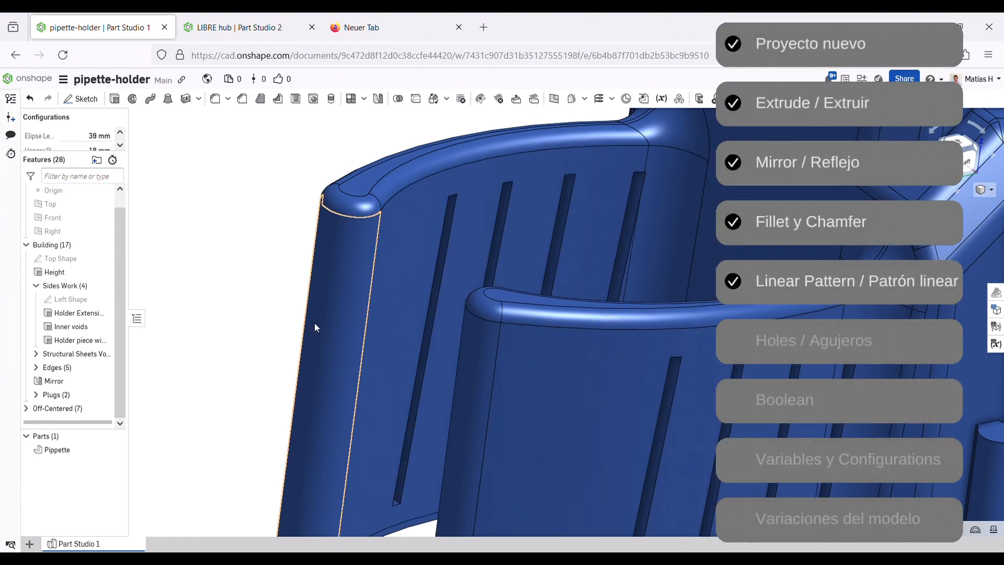
# - Set up a linear part pattern of the Pippette part along the straight horizontal edge at the base of its rounded upper block
pyautogui.scroll(-8, 315, 325)
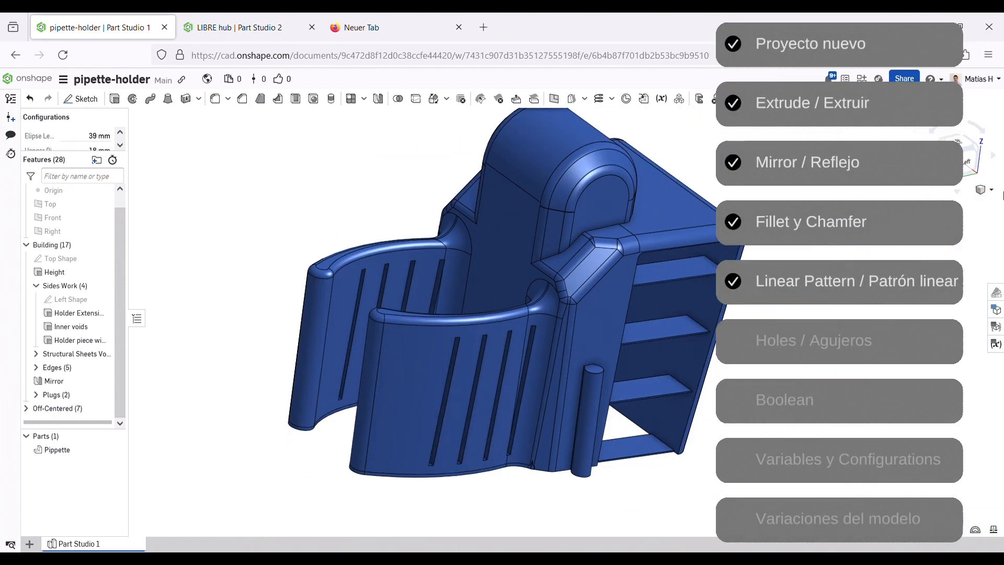
pyautogui.click(967, 161)
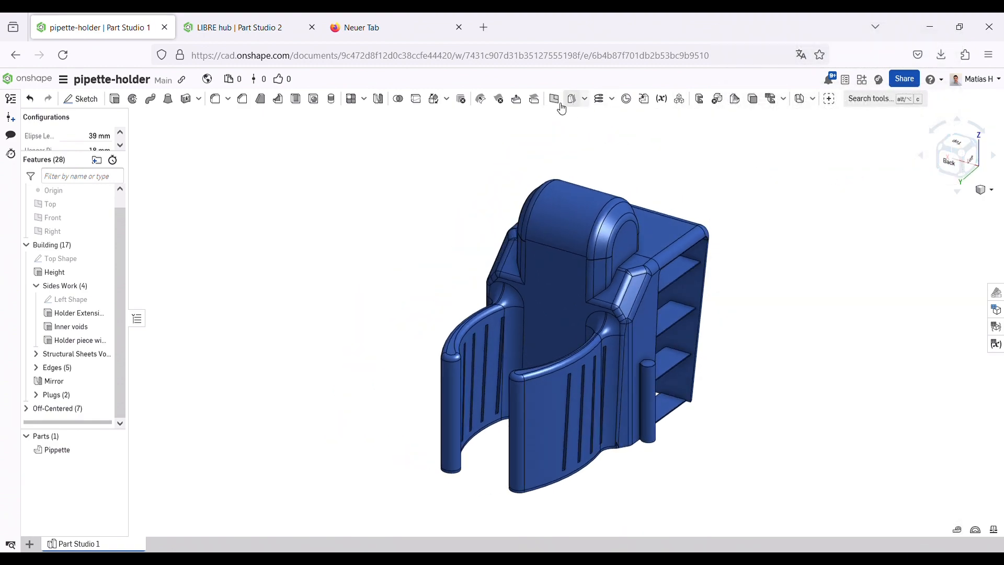
pyautogui.click(361, 100)
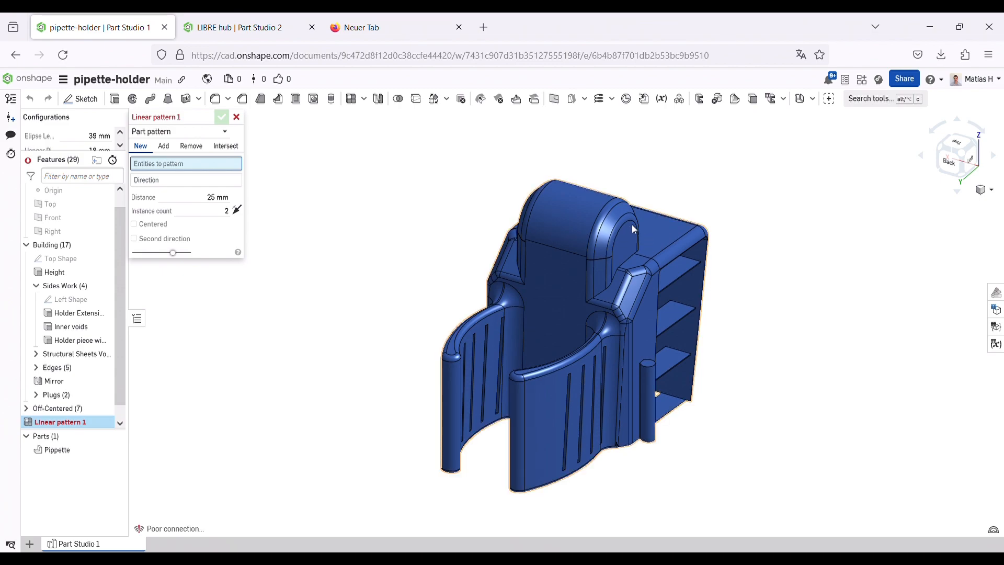
pyautogui.click(651, 226)
pyautogui.click(199, 189)
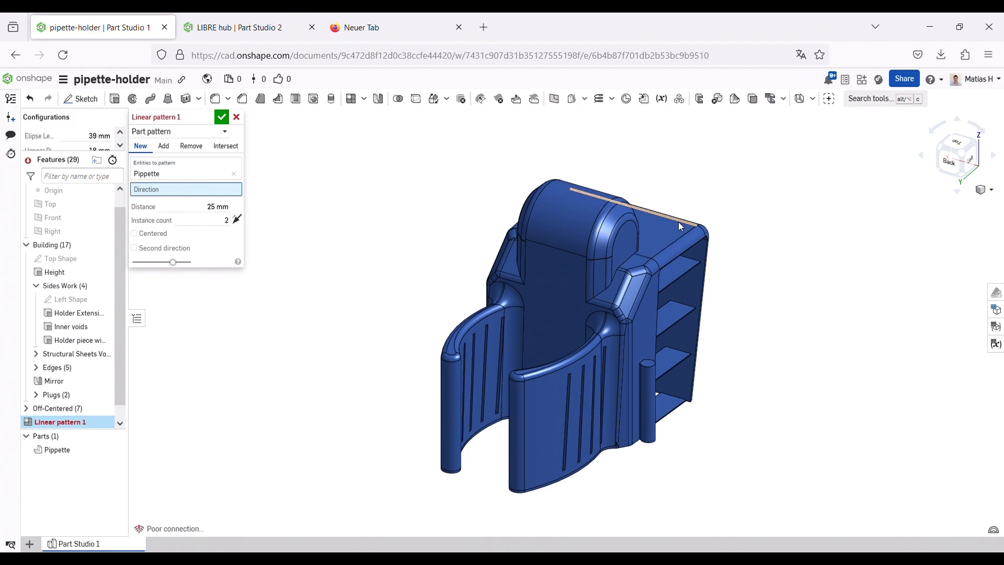
pyautogui.click(570, 255)
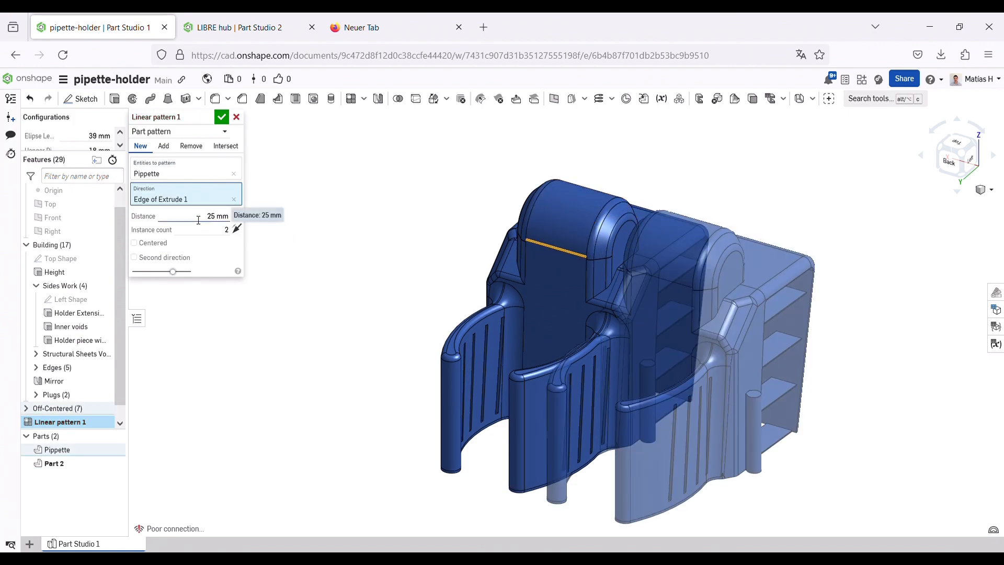
# - Set the linear pattern's distance to 50 mm and its instance count to 3, and accept the pattern
pyautogui.click(226, 223)
pyautogui.moveTo(232, 222); pyautogui.dragTo(206, 223)
pyautogui.write('5')
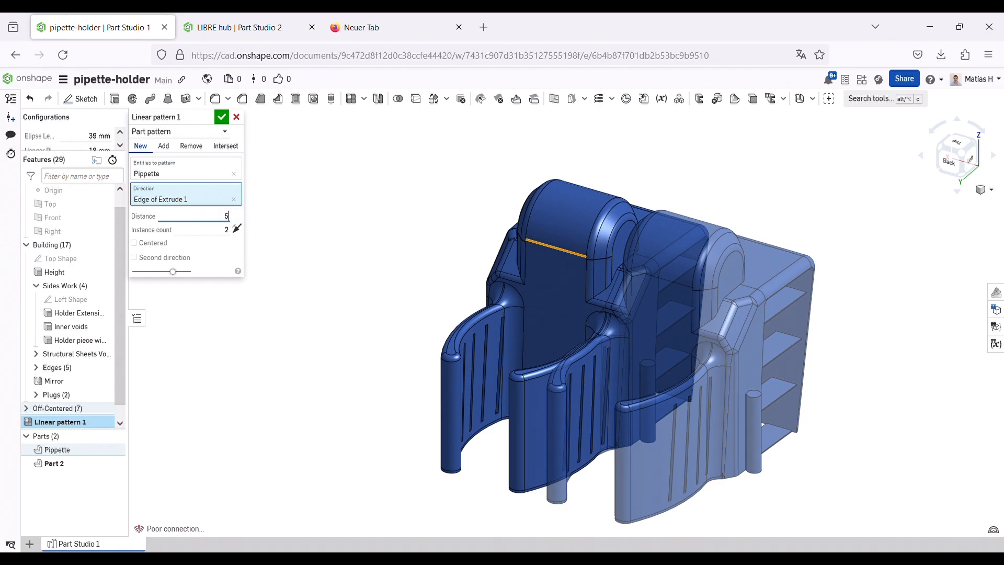
pyautogui.write('0')
pyautogui.click(204, 230)
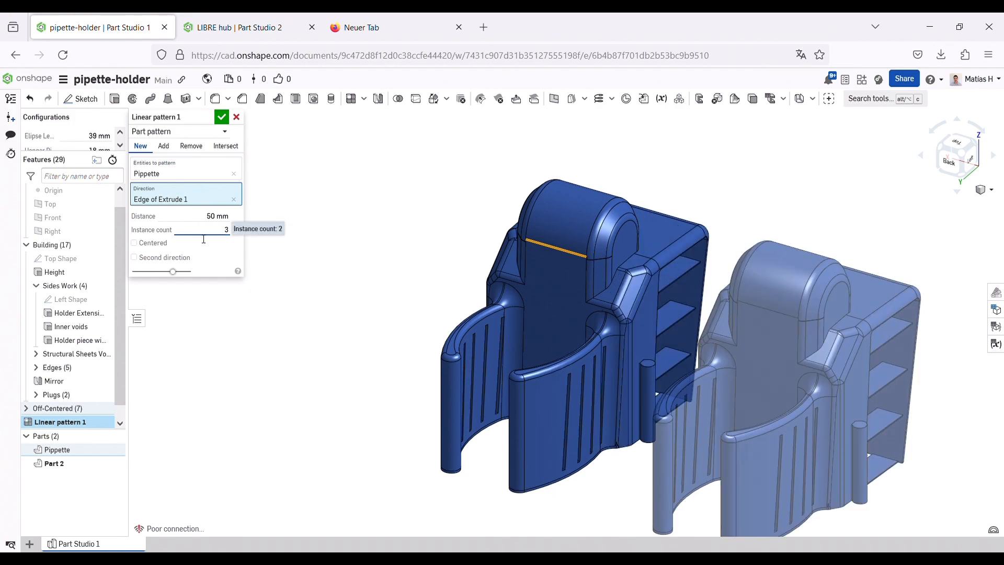
pyautogui.press('Return')
pyautogui.scroll(-3, 366, 285)
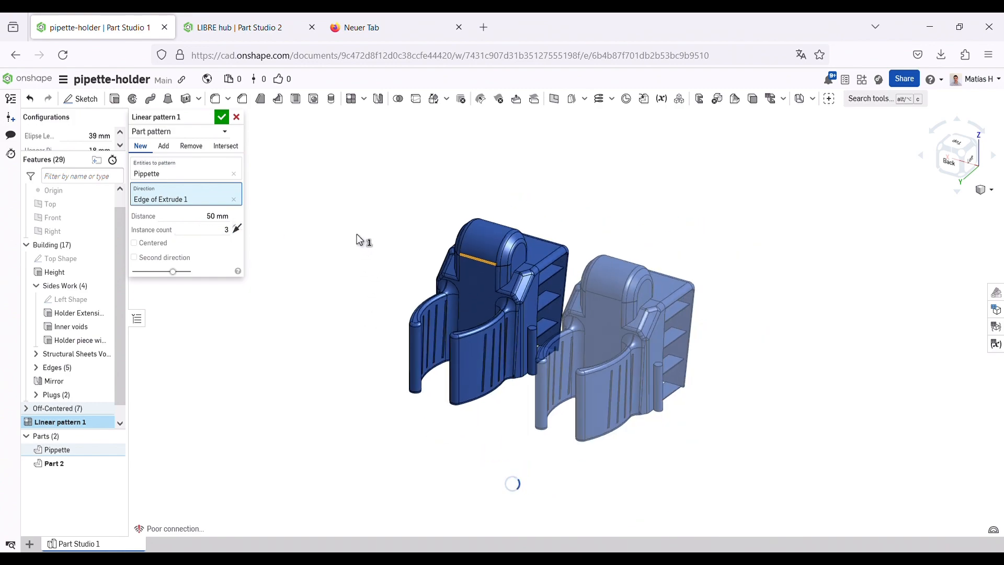
pyautogui.click(221, 117)
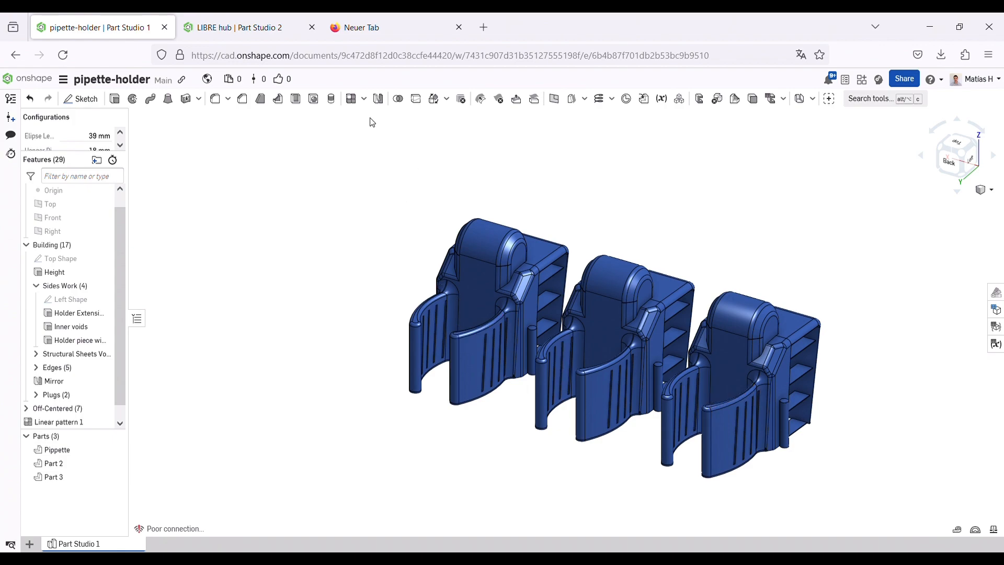
# - Create a circular pattern of Part 3 about the vertical edge of its flat outer face, with 4 equally spaced instances over 360 degrees
pyautogui.click(364, 99)
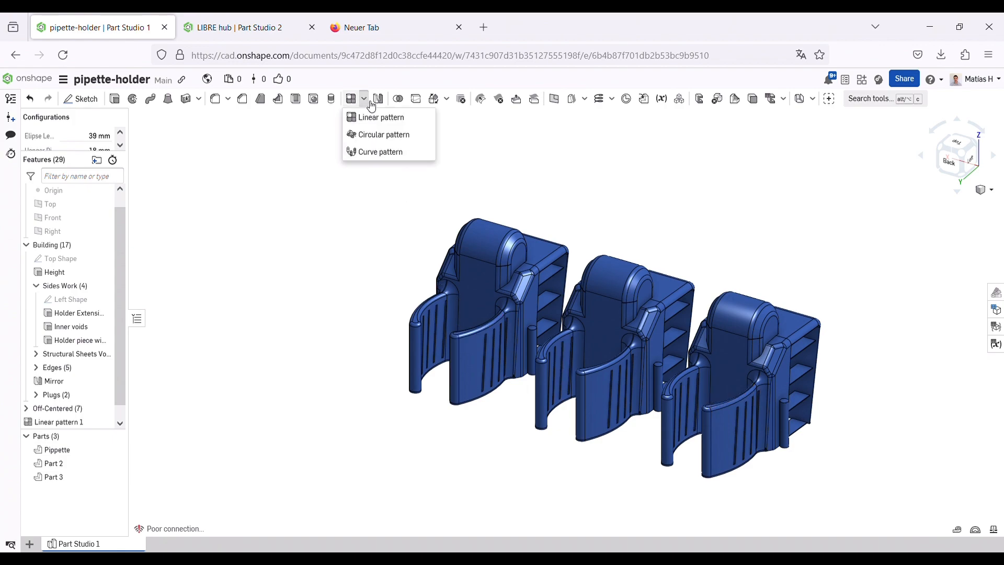
pyautogui.click(388, 137)
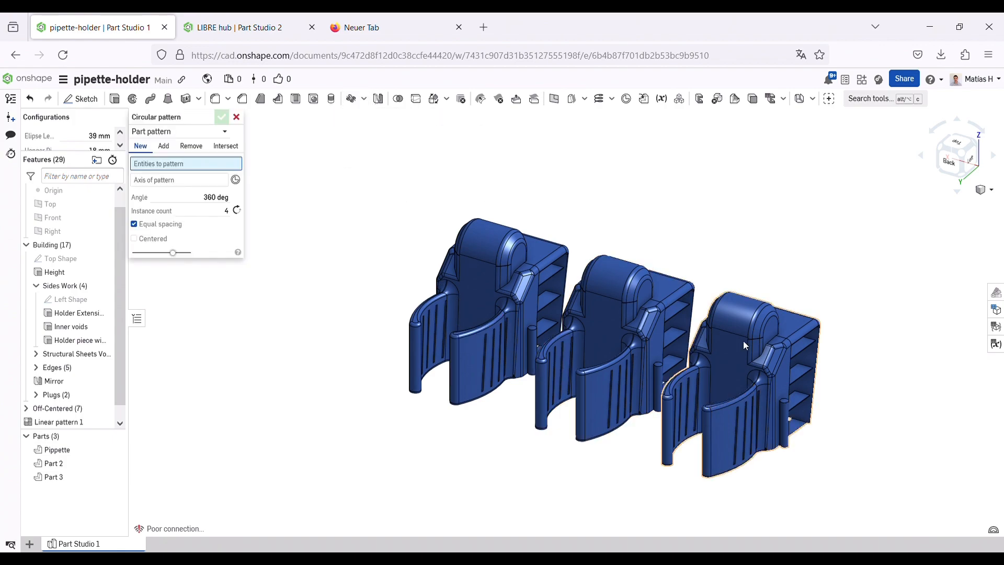
pyautogui.click(789, 333)
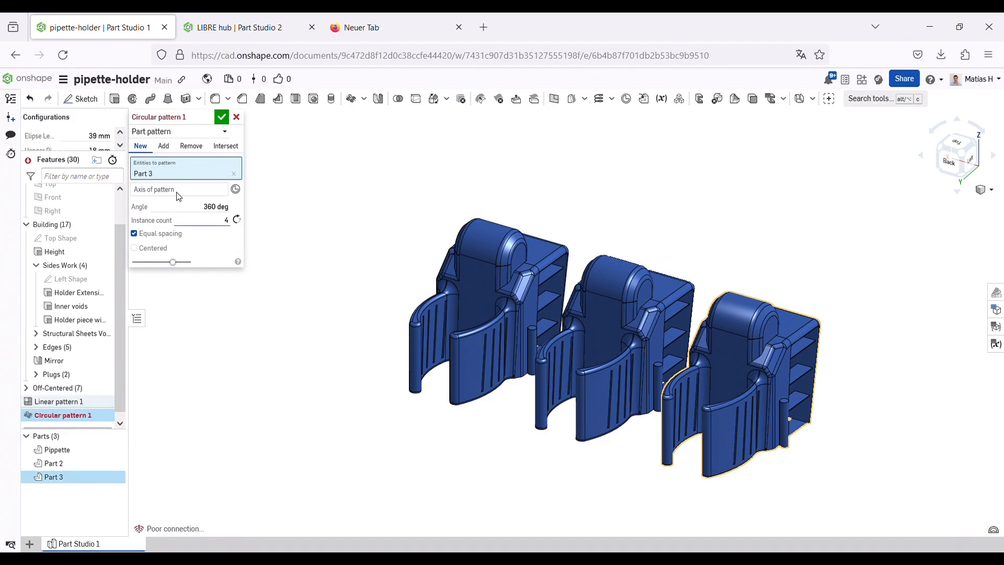
pyautogui.hotkey('shift', '1')
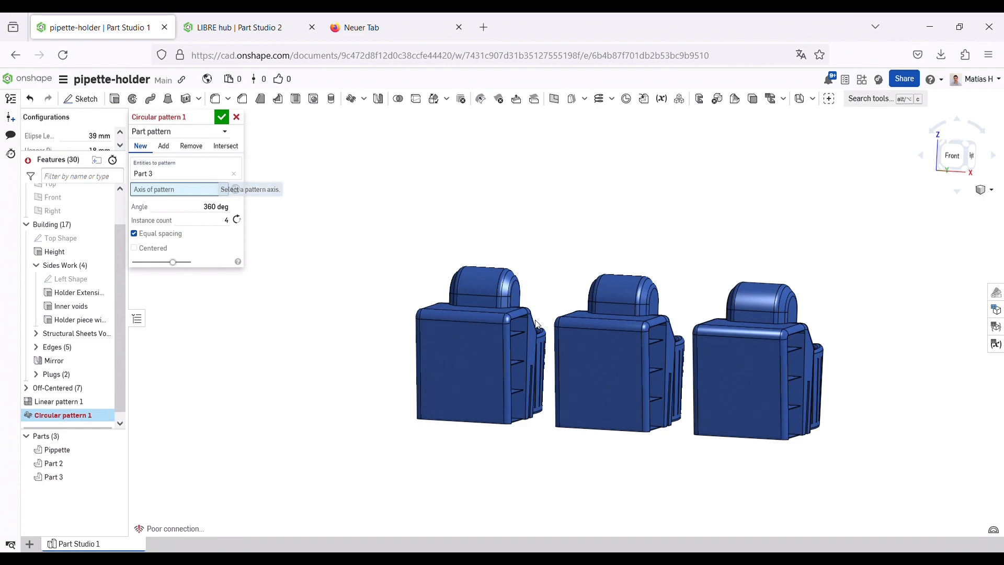
pyautogui.click(503, 358)
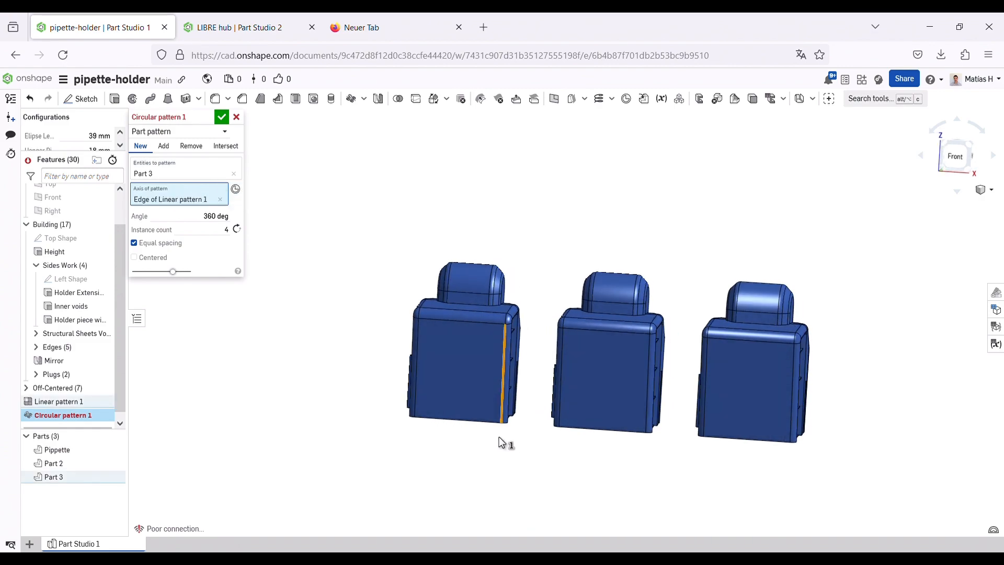
pyautogui.moveTo(499, 438); pyautogui.dragTo(510, 464, button='right')
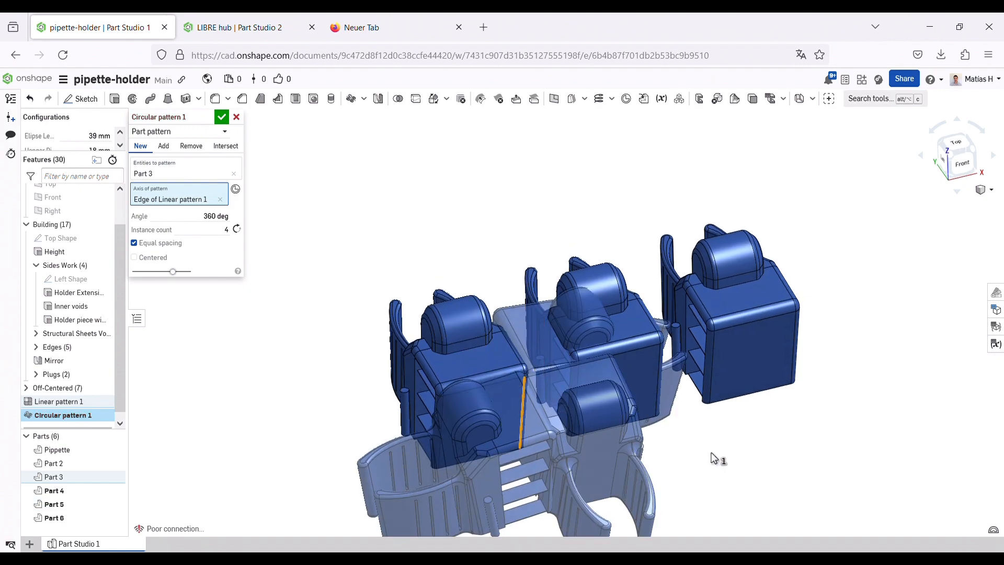
pyautogui.moveTo(713, 459)
pyautogui.mouseDown(button='right')
pyautogui.moveTo(706, 478)
pyautogui.moveTo(720, 477)
pyautogui.mouseUp(button='right')
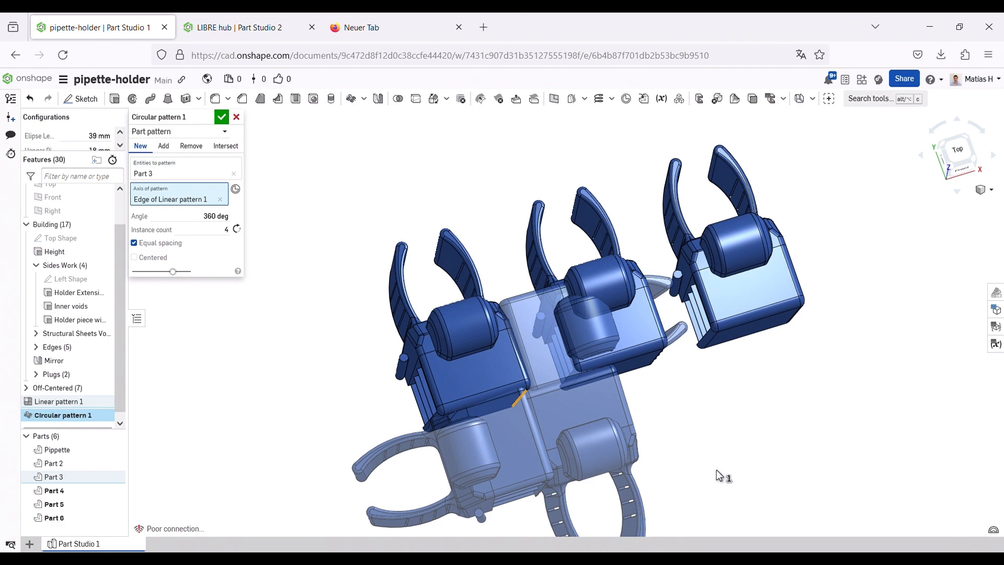
pyautogui.click(221, 117)
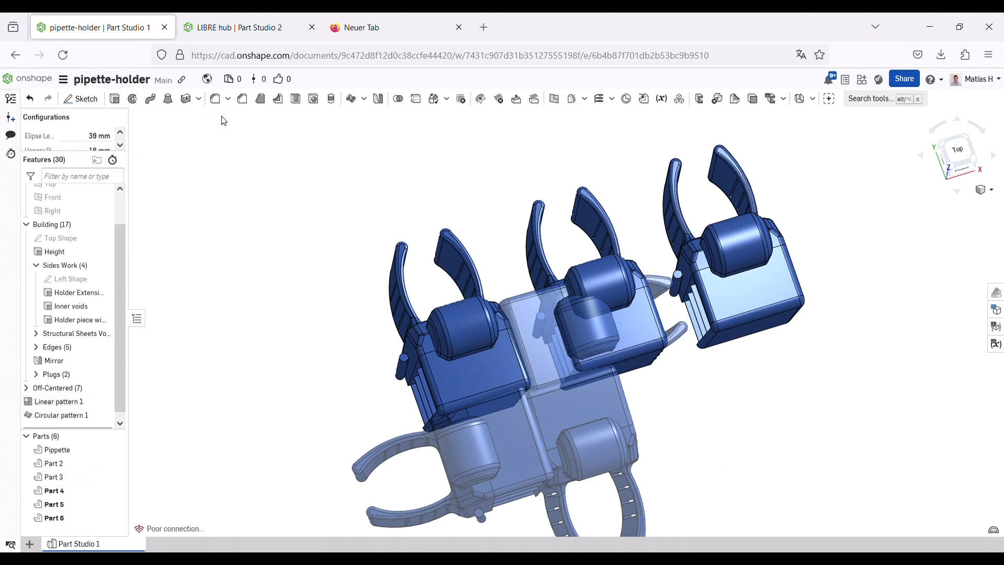
# - Hide the Pippette part and Part 2 so that only the circularly patterned holders are shown
pyautogui.click(593, 203)
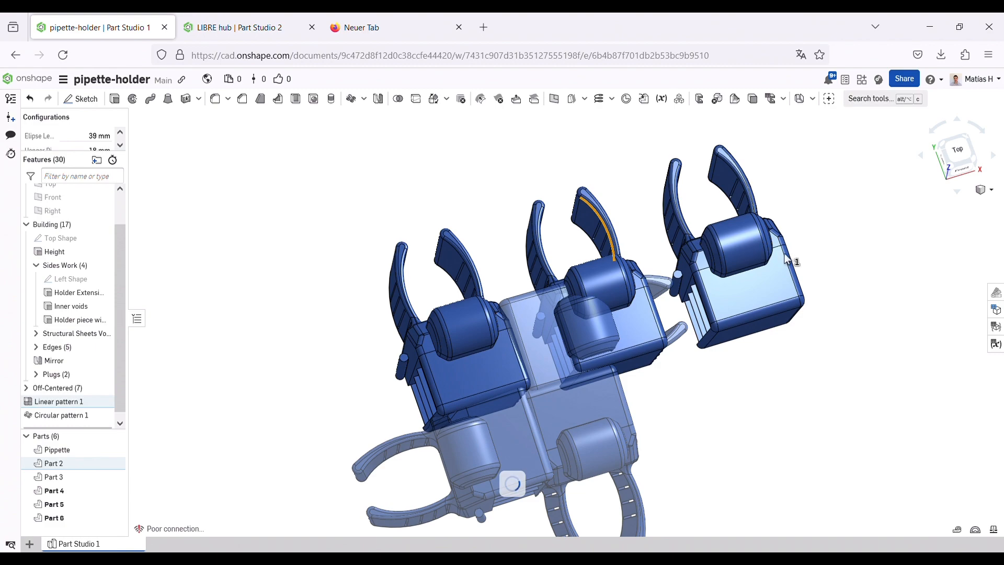
pyautogui.click(770, 284)
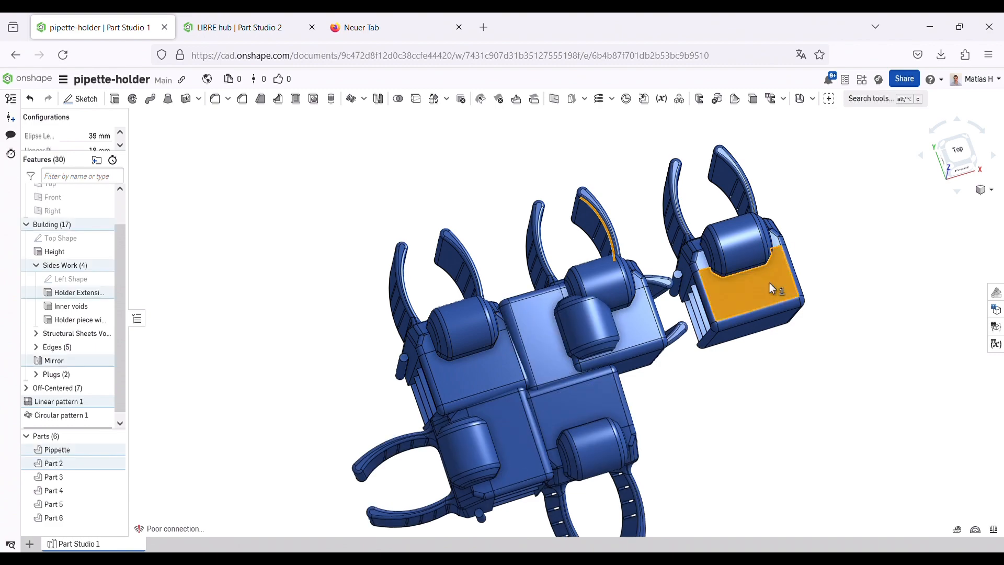
pyautogui.click(114, 464)
pyautogui.click(115, 449)
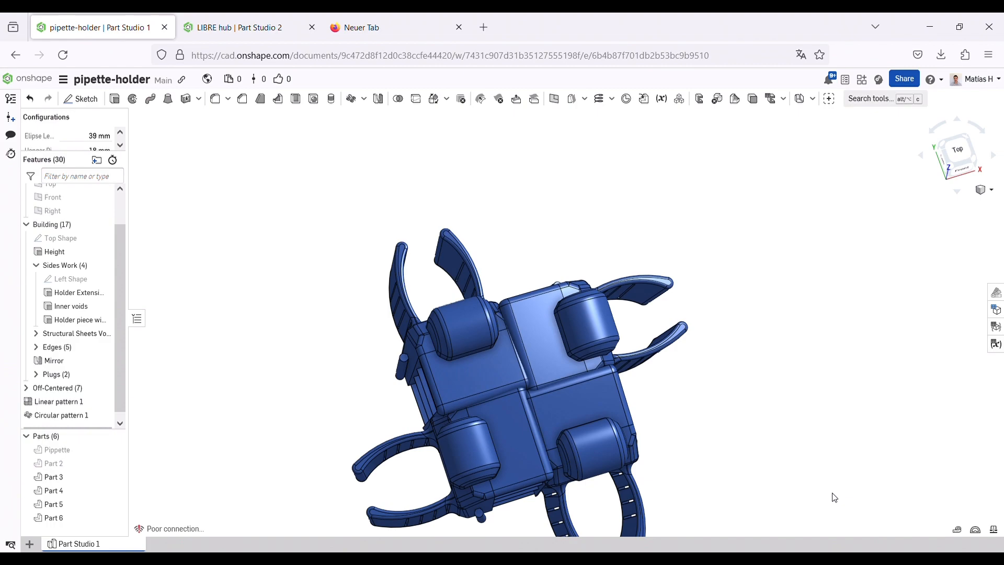
pyautogui.moveTo(764, 453); pyautogui.dragTo(708, 476, button='right')
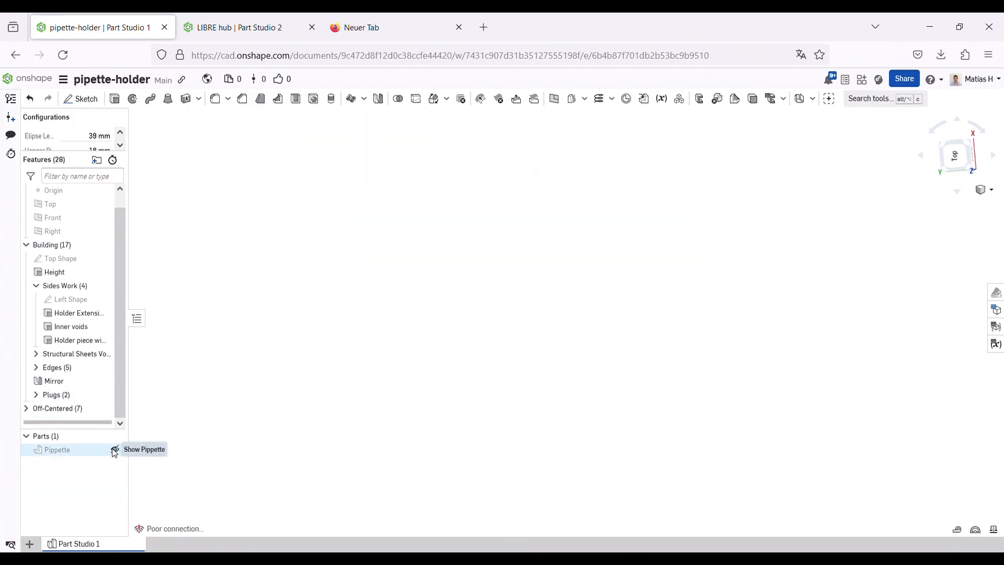
# - Show the hidden Pippette part again
pyautogui.click(113, 450)
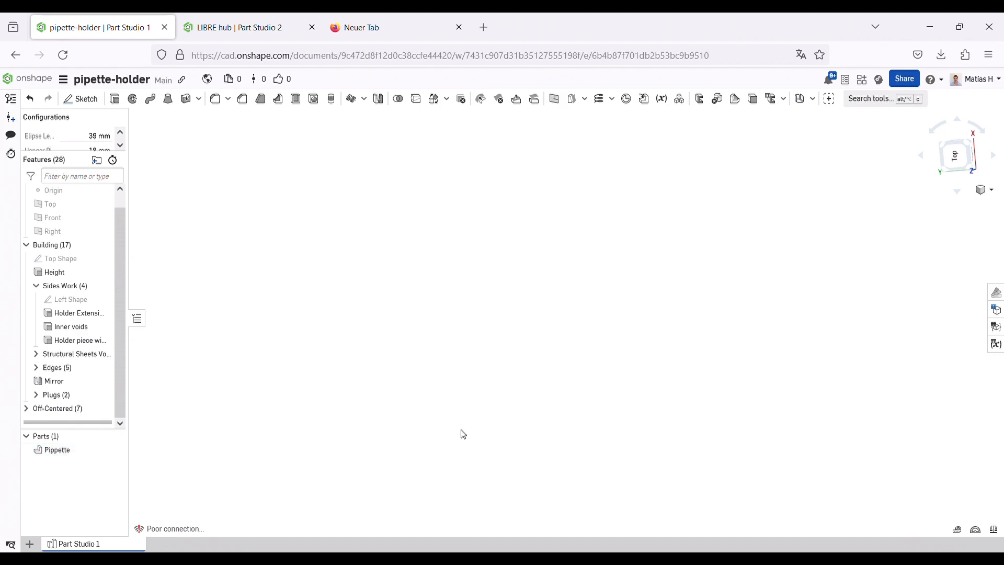
pyautogui.scroll(-3, 590, 376)
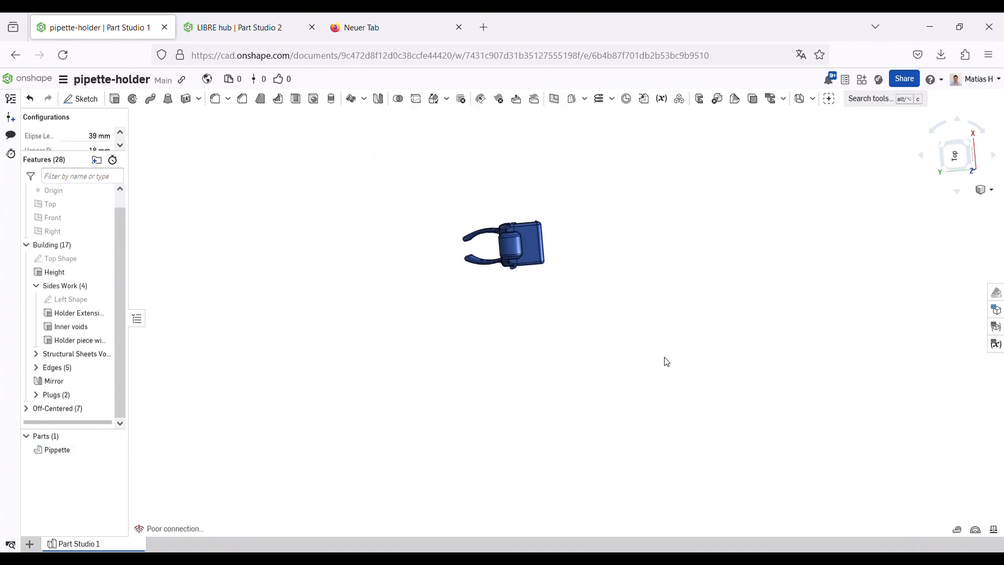
pyautogui.click(955, 154)
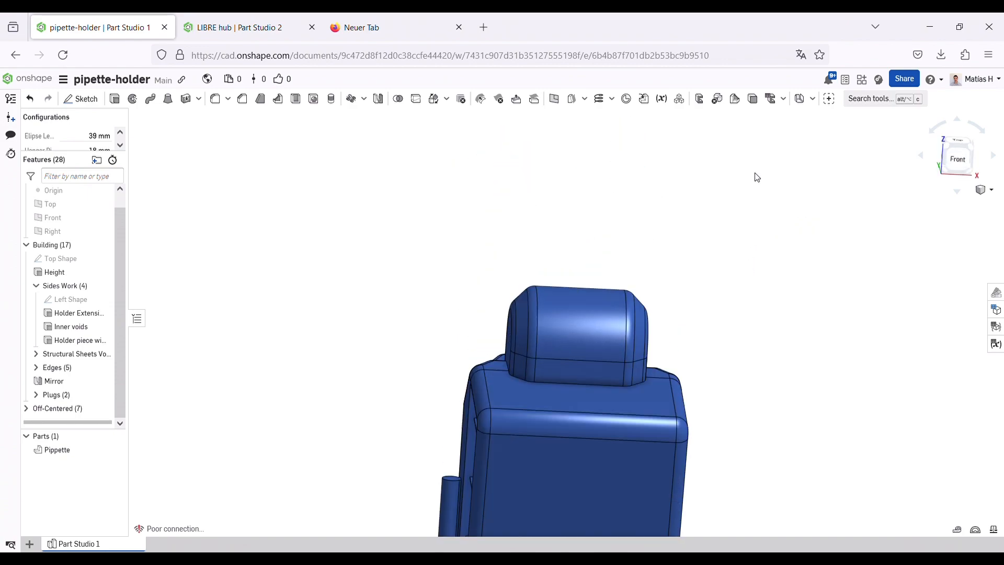
pyautogui.moveTo(754, 173); pyautogui.dragTo(599, 107, button='right')
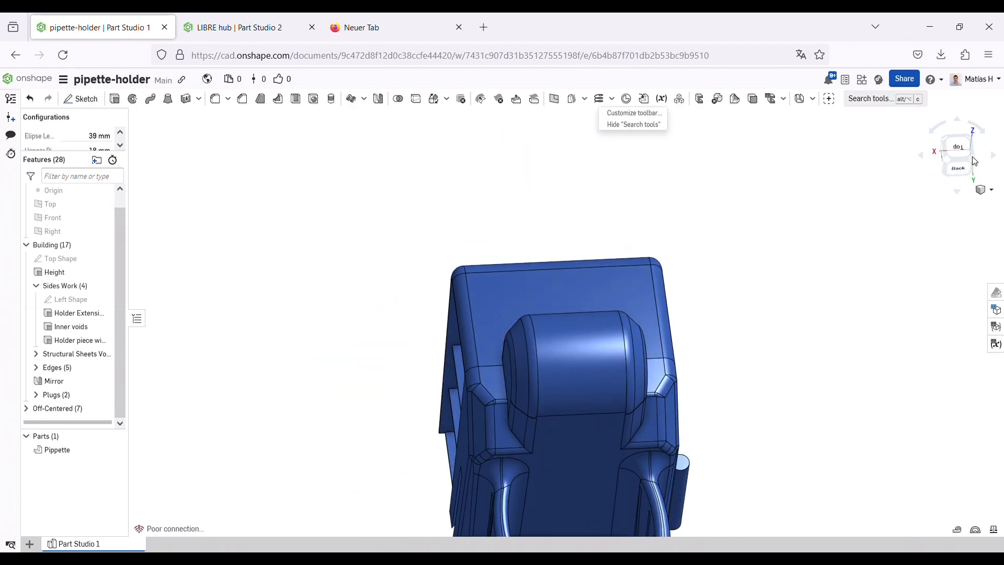
pyautogui.click(976, 162)
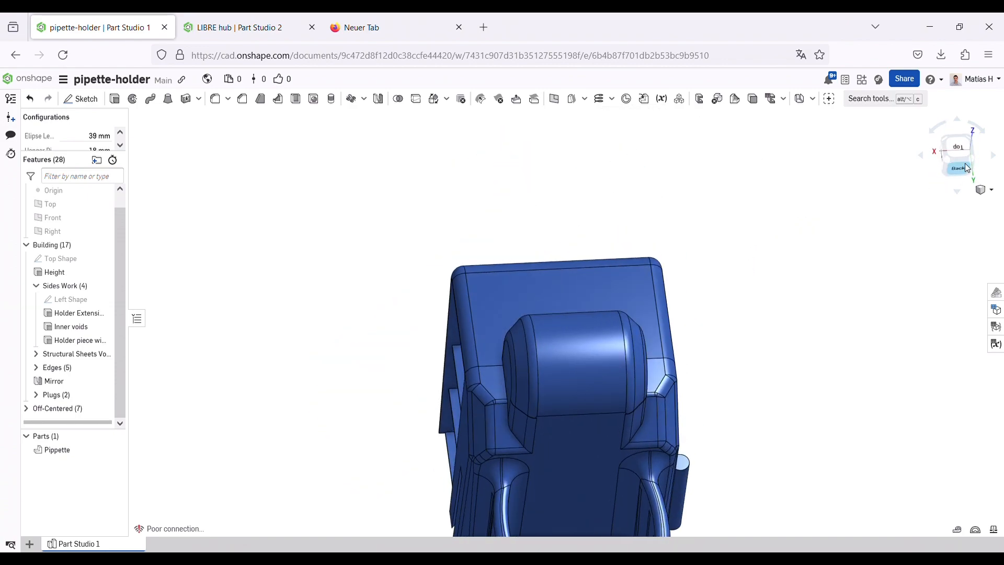
pyautogui.click(972, 161)
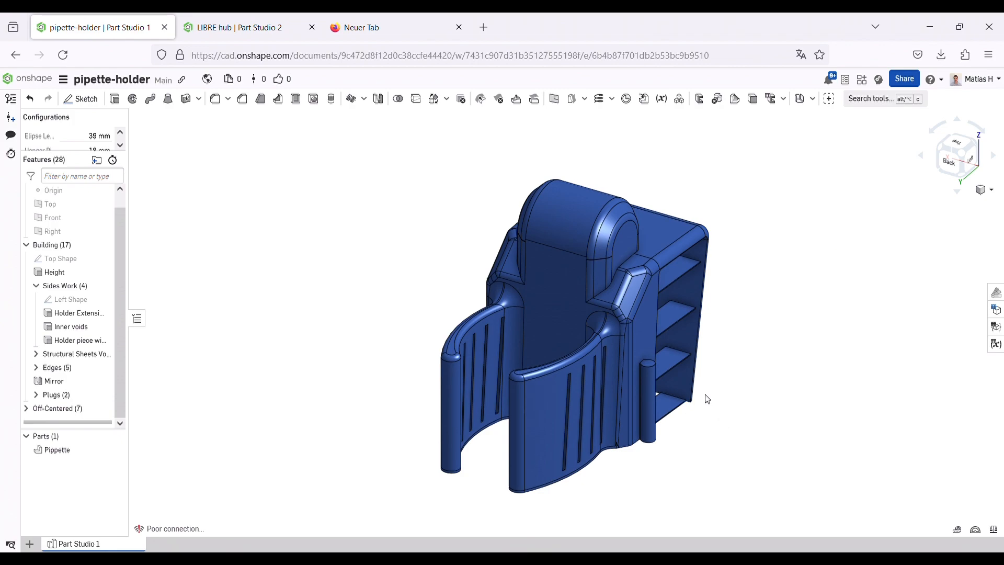
pyautogui.moveTo(776, 354); pyautogui.dragTo(745, 370, button='right')
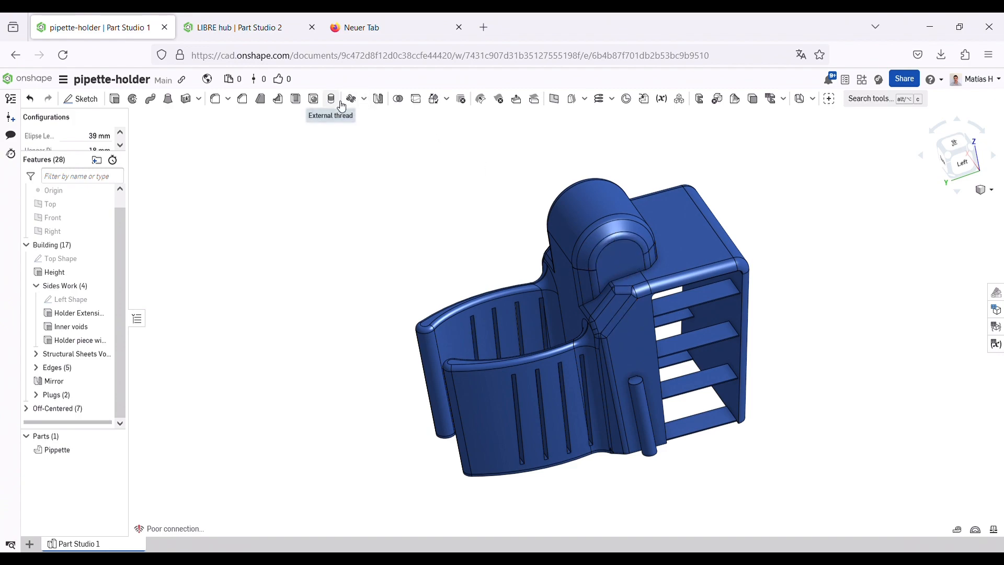
pyautogui.click(448, 101)
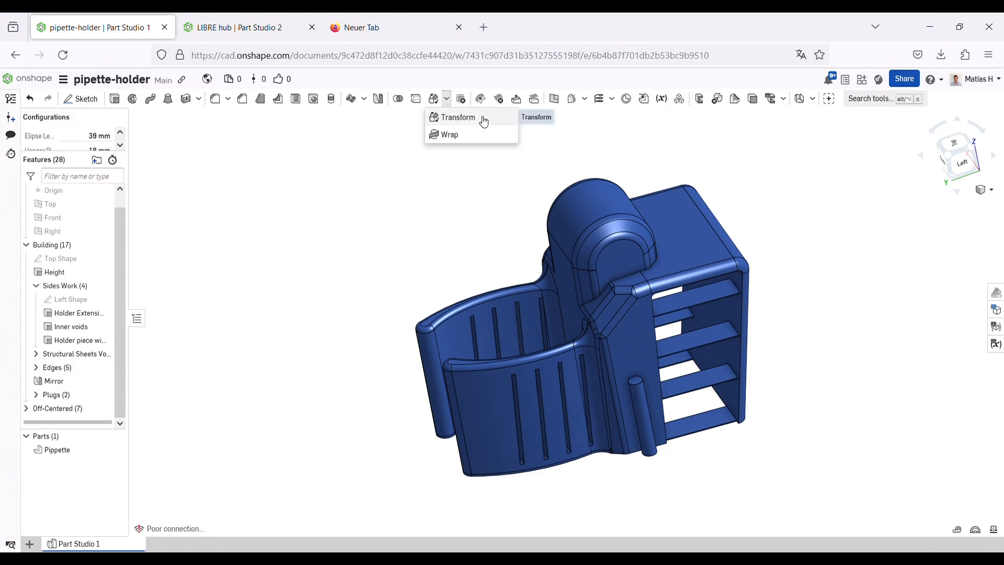
pyautogui.click(356, 155)
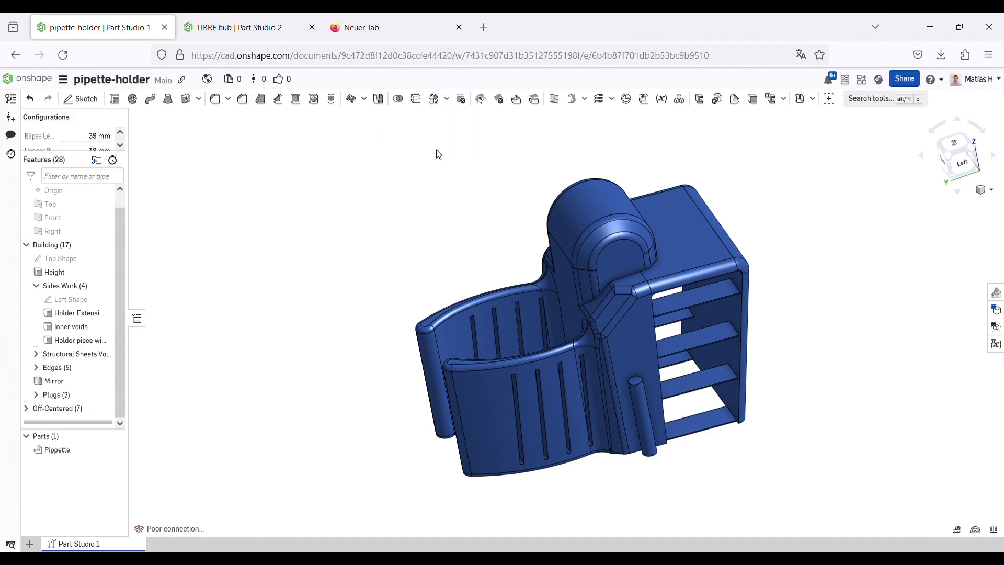
# - Start a blind counterbore hole and try placing it at a vertex of the Left Shape sketch beside the arched housing
pyautogui.click(320, 107)
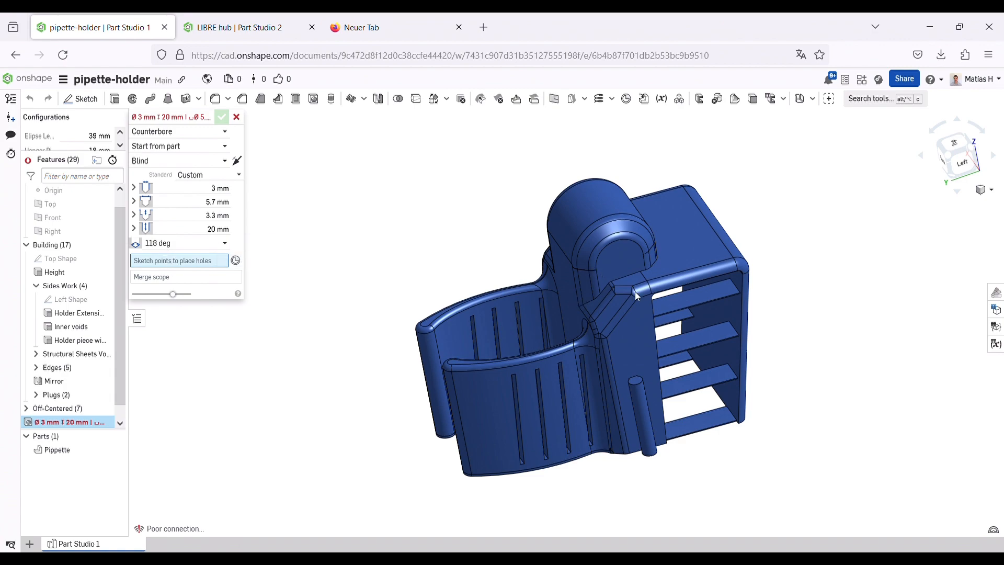
pyautogui.scroll(5, 637, 297)
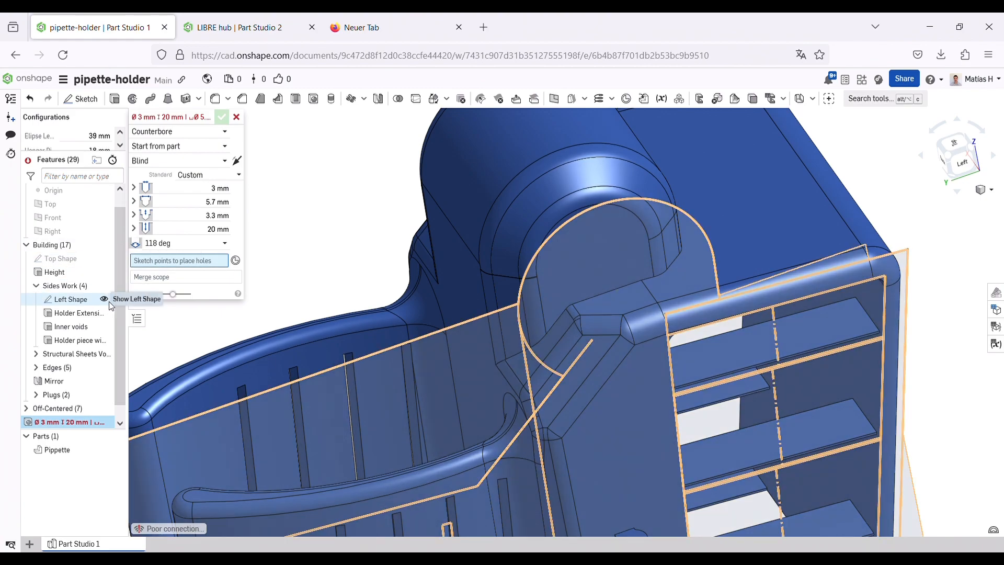
pyautogui.click(105, 300)
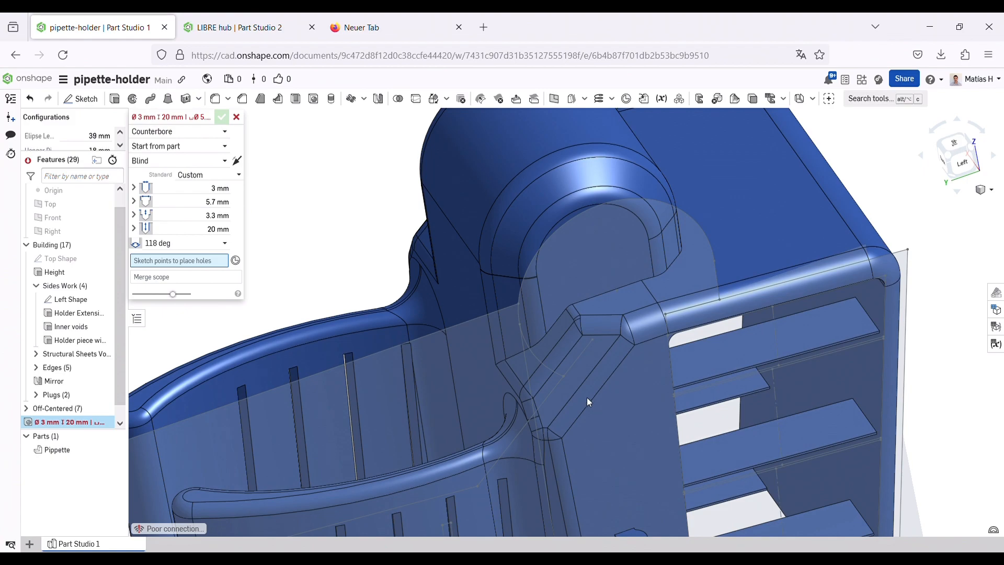
pyautogui.click(565, 377)
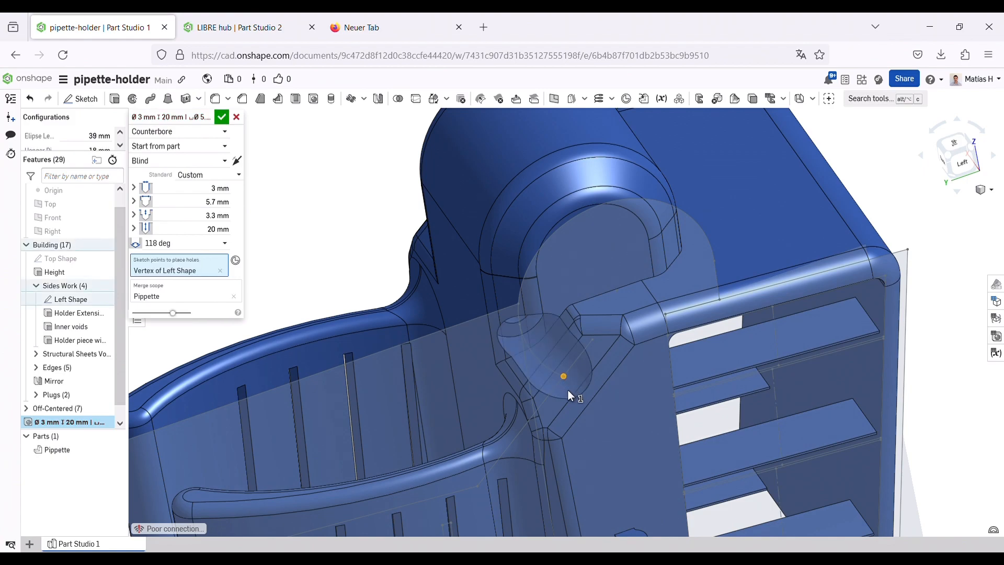
pyautogui.moveTo(585, 397)
pyautogui.mouseDown(button='right')
pyautogui.moveTo(576, 366)
pyautogui.moveTo(587, 356)
pyautogui.moveTo(600, 378)
pyautogui.moveTo(697, 394)
pyautogui.moveTo(591, 380)
pyautogui.mouseUp(button='right')
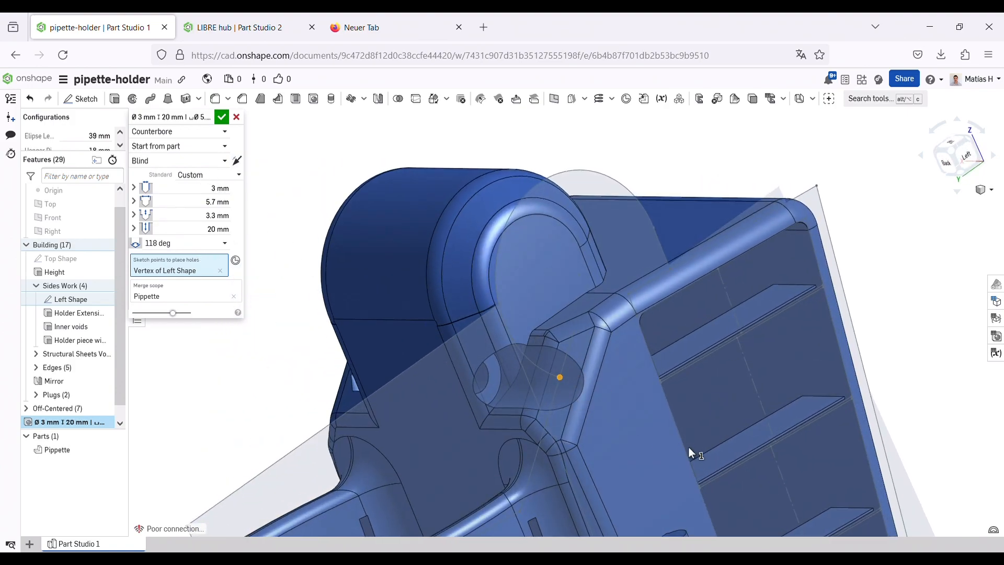
pyautogui.moveTo(689, 449); pyautogui.dragTo(667, 466, button='right')
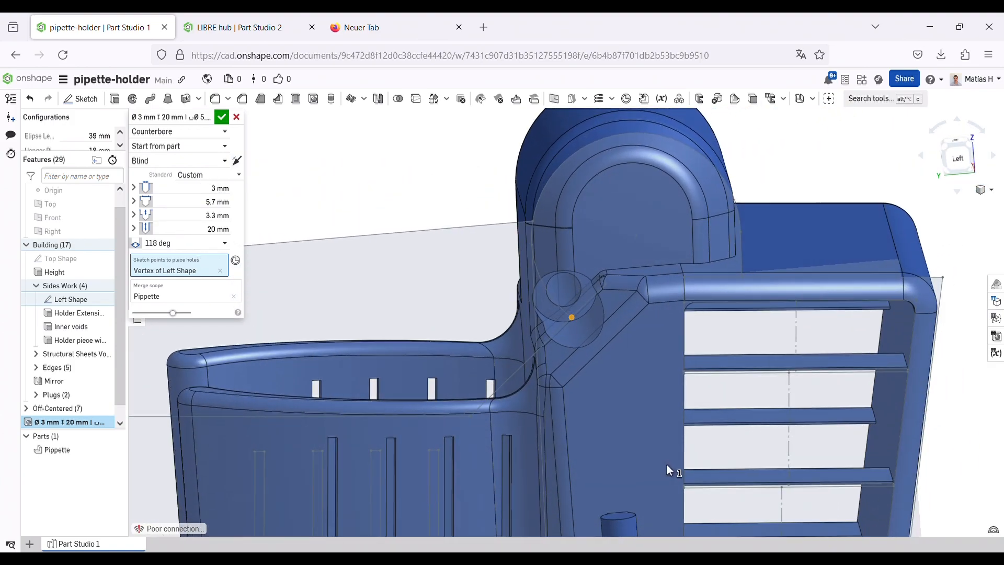
# - Remove the sketch vertex from the hole placement and hide the Left Shape sketch again
pyautogui.click(209, 271)
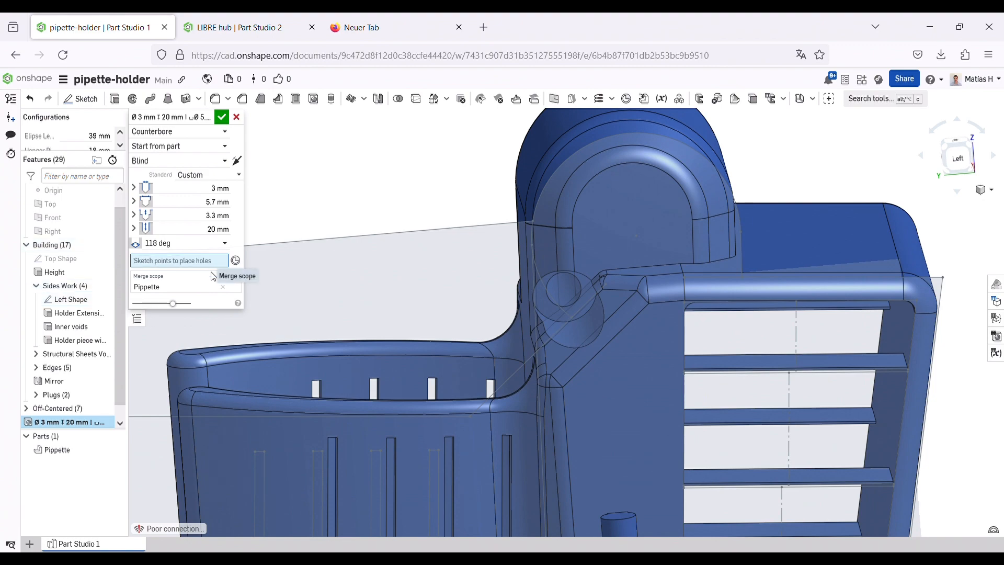
pyautogui.scroll(-2, 516, 330)
pyautogui.scroll(-1, 517, 330)
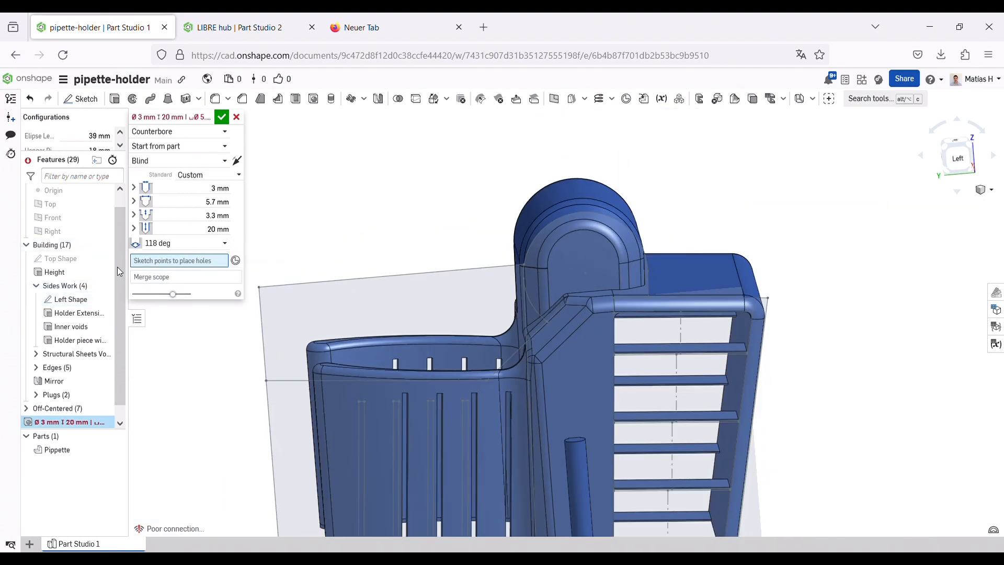
pyautogui.click(105, 303)
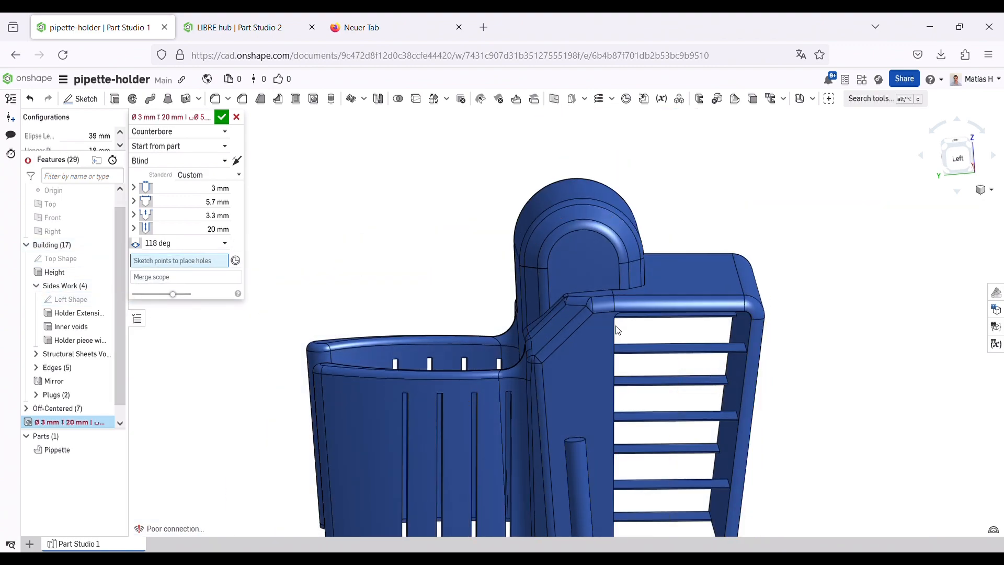
pyautogui.moveTo(615, 331); pyautogui.dragTo(638, 334, button='right')
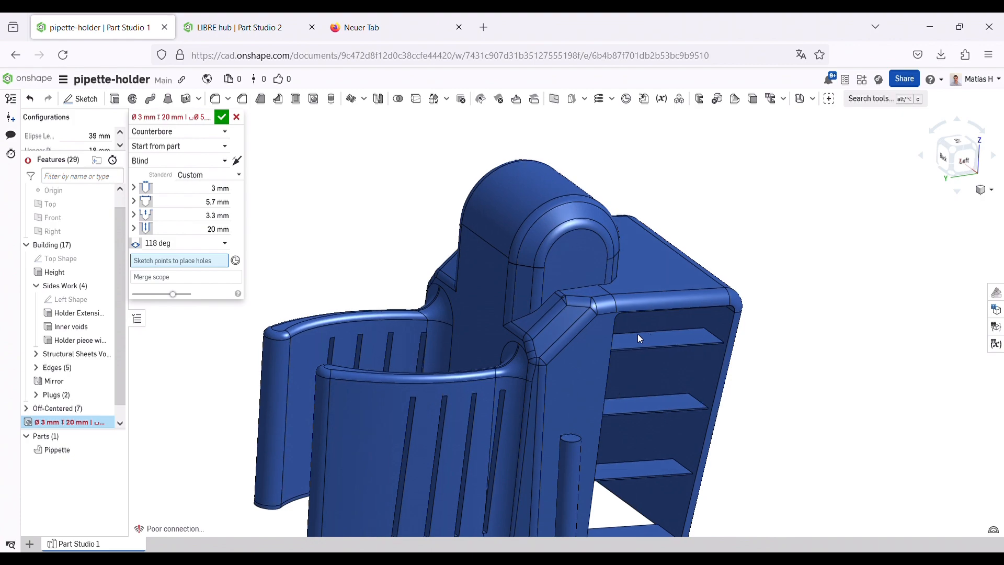
# - Place the counterbore hole using a mate connector at the arc centre of the arched housing's flat side face
pyautogui.click(235, 260)
pyautogui.click(584, 250)
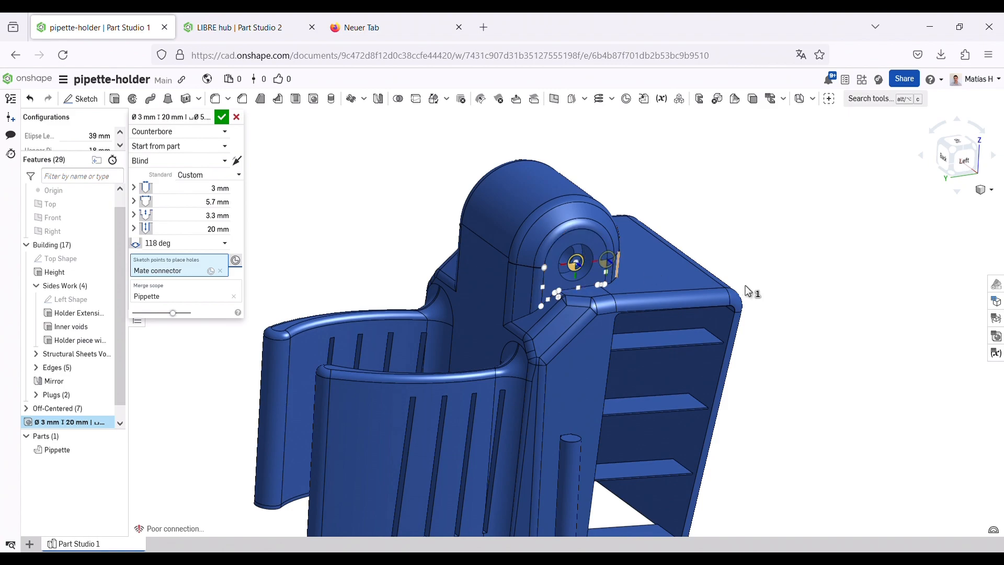
pyautogui.moveTo(751, 292); pyautogui.dragTo(561, 237, button='right')
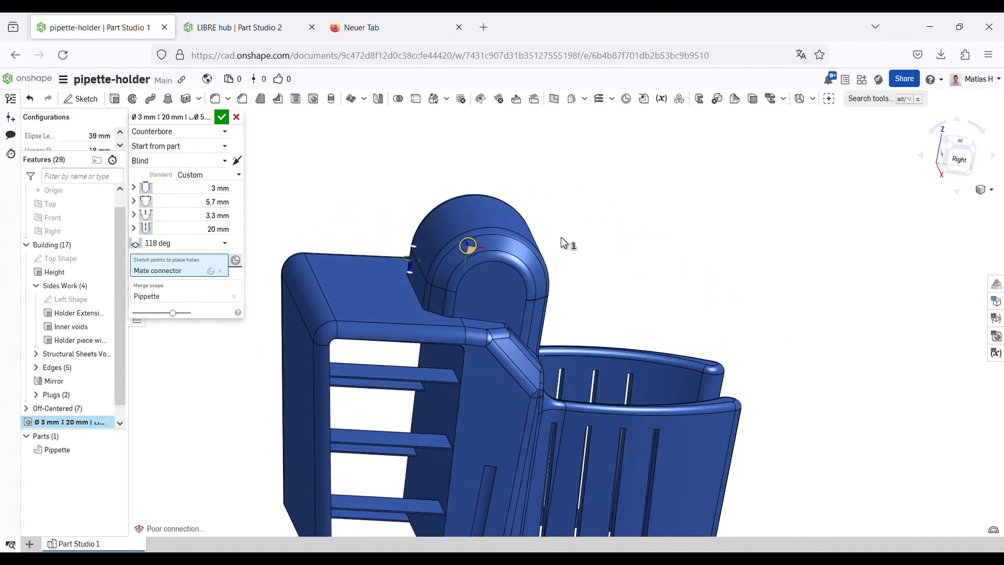
# - Set the hole's termination to Through all and accept the counterbore hole in the Pippette part
pyautogui.click(216, 160)
pyautogui.click(189, 232)
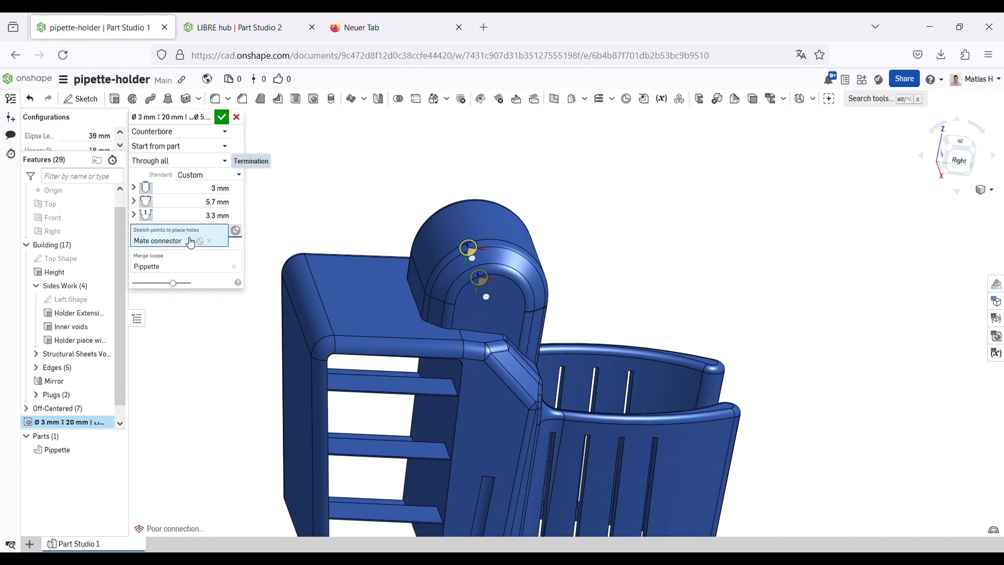
pyautogui.moveTo(691, 318); pyautogui.dragTo(832, 327, button='right')
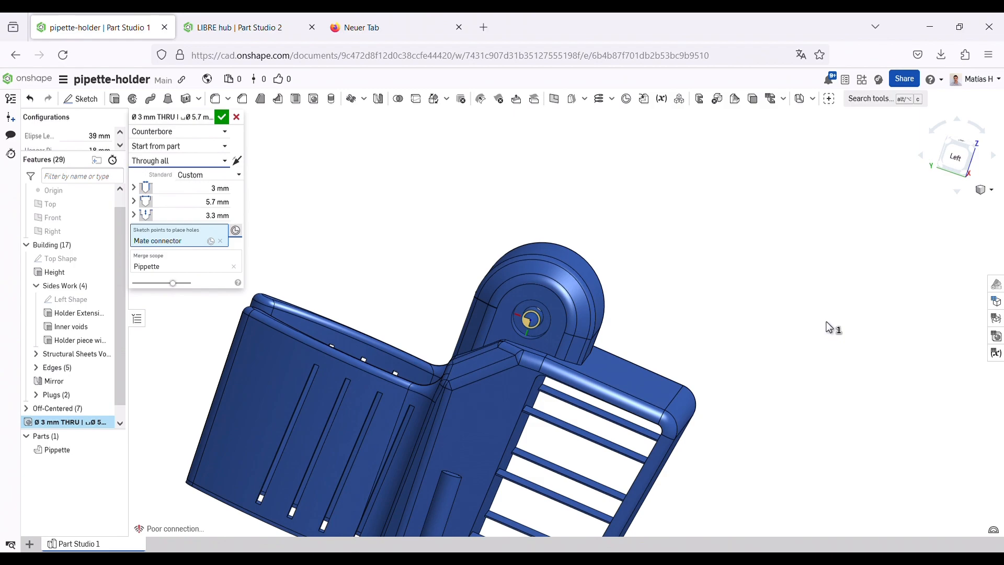
pyautogui.click(223, 126)
pyautogui.moveTo(764, 352); pyautogui.dragTo(793, 378, button='right')
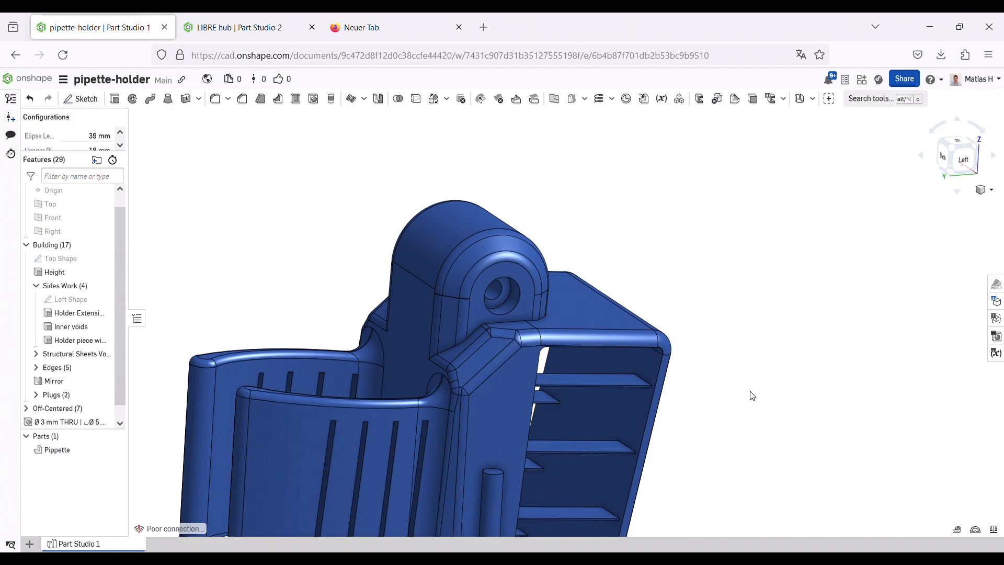
# - Undo the counterbore hole in the arched housing
pyautogui.click(31, 99)
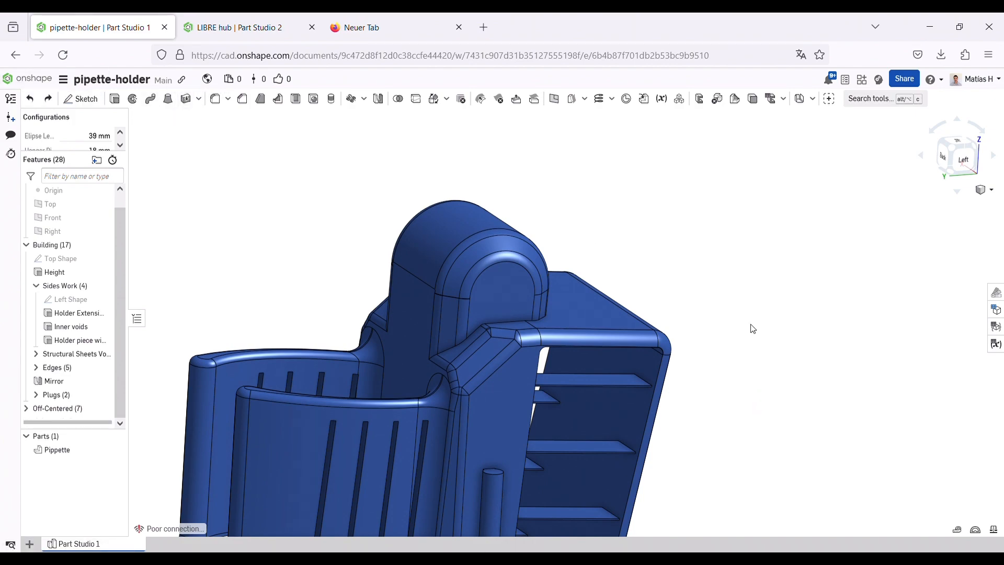
pyautogui.scroll(-4, 778, 313)
pyautogui.scroll(3, 696, 423)
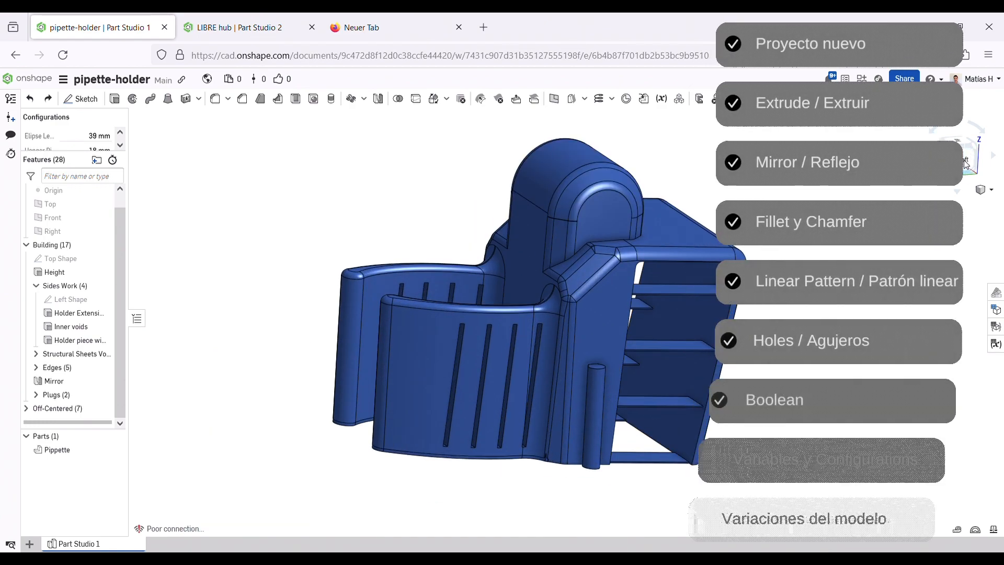
# - Copy the Pippette part with a Transform, translating by line along the straight lower edge of the arched housing's curved face
pyautogui.click(966, 164)
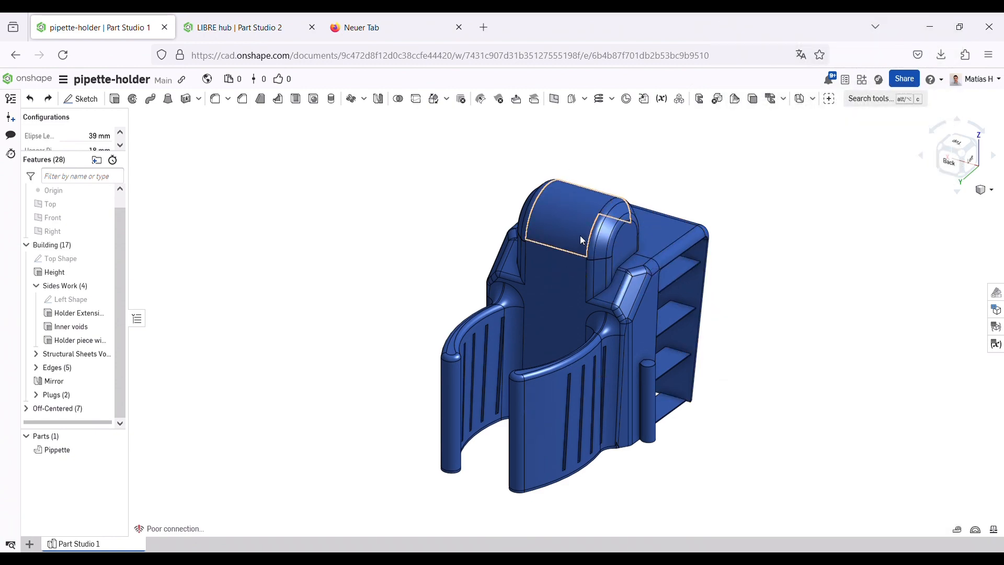
pyautogui.click(440, 109)
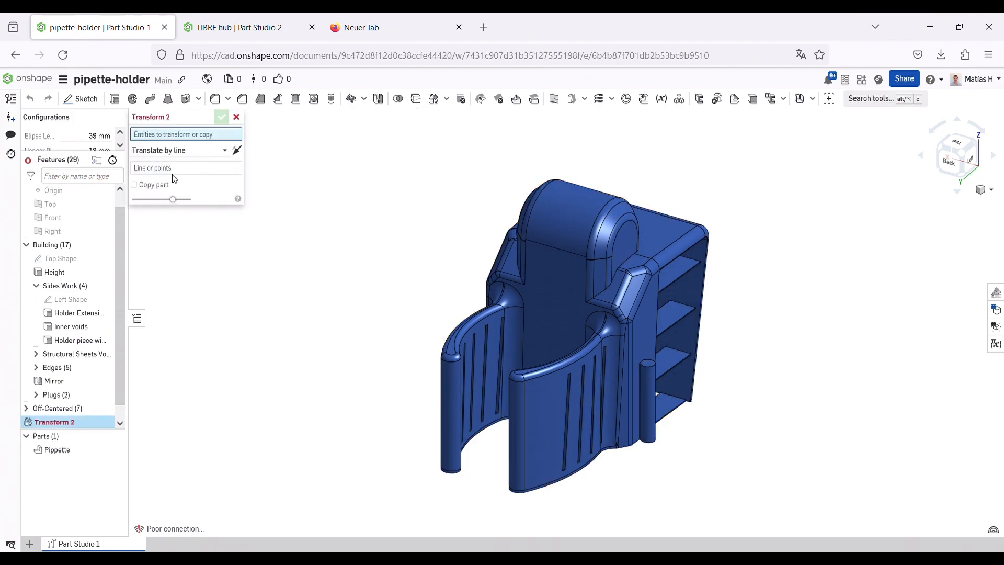
pyautogui.click(586, 230)
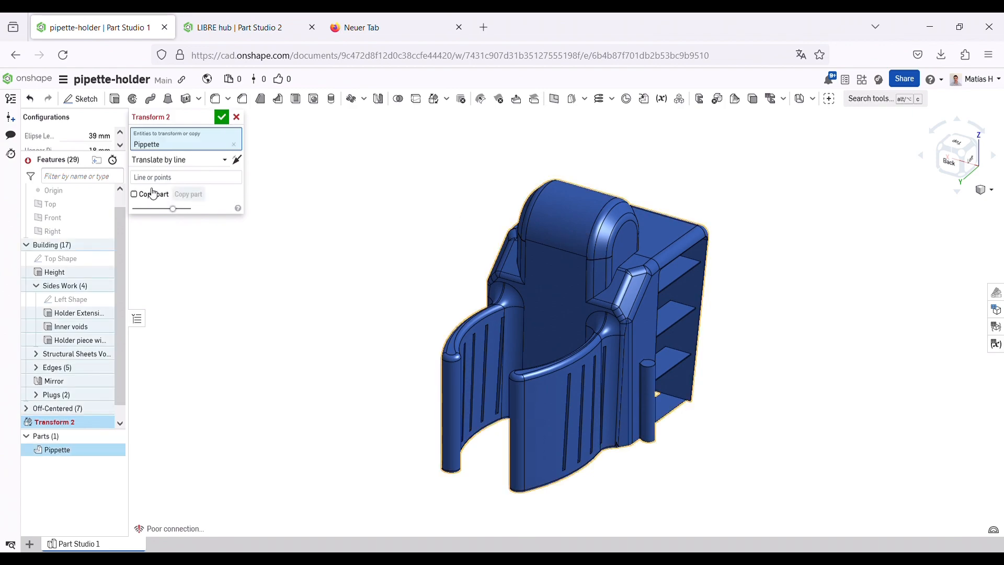
pyautogui.click(574, 256)
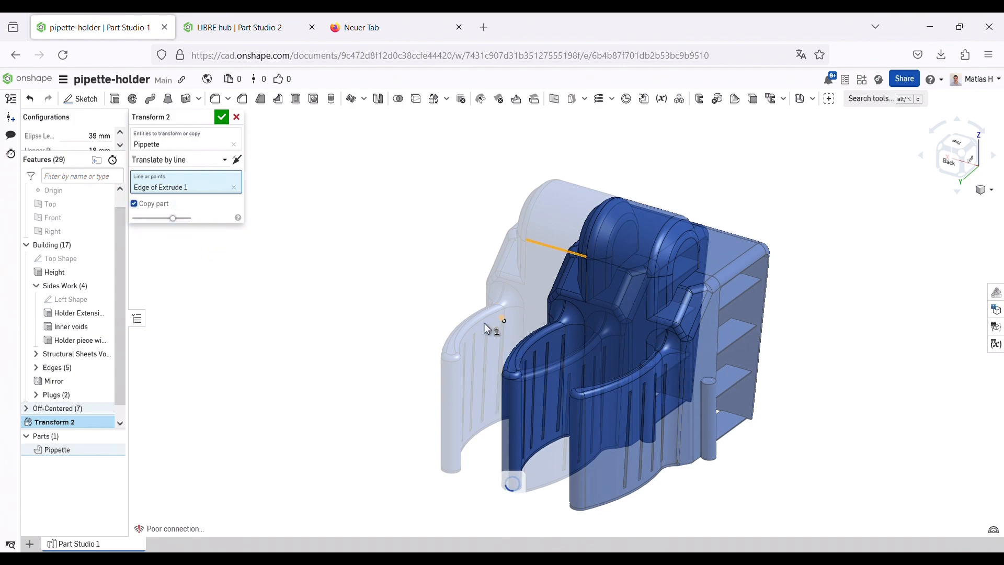
pyautogui.click(222, 117)
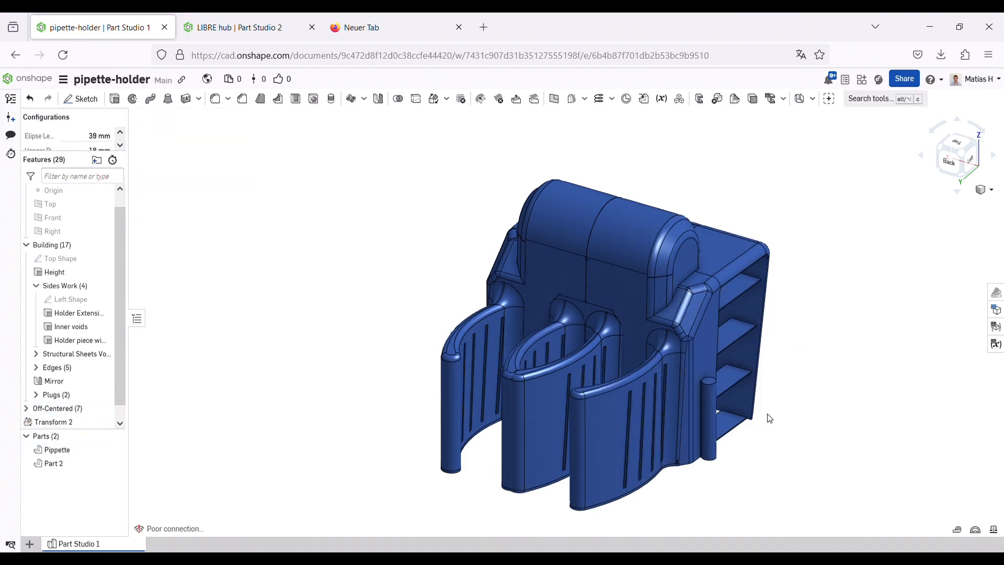
# - Start a Boolean union with Pippette and Part 2 as the tools
pyautogui.click(68, 450)
pyautogui.click(59, 463)
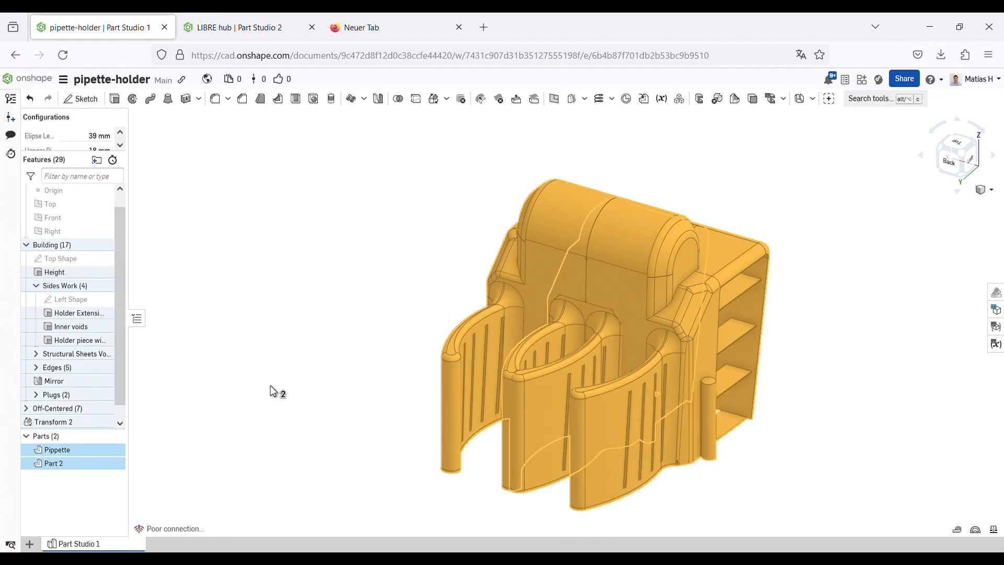
pyautogui.click(406, 102)
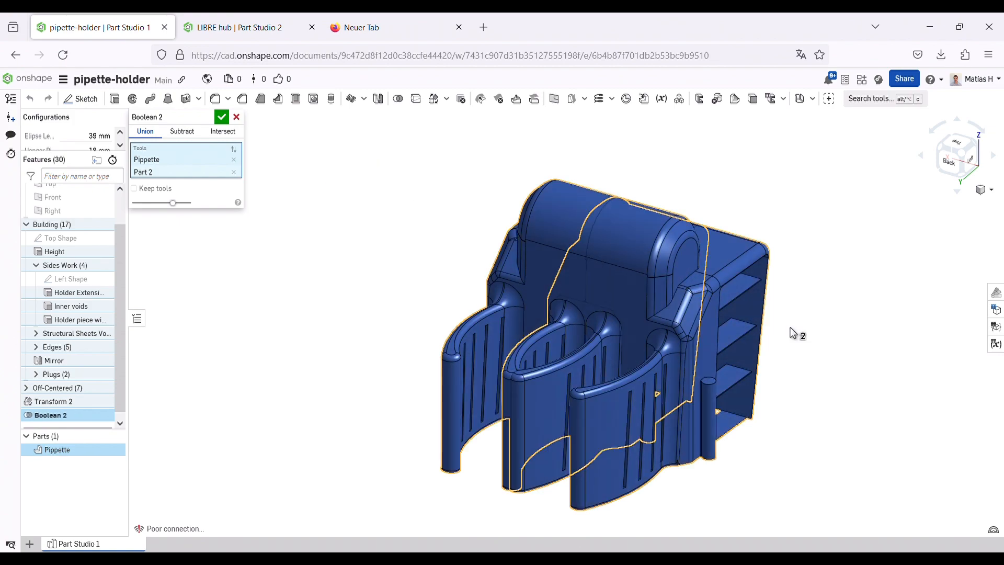
# - Switch the Boolean to Subtract, with Pippette as the tool and Part 2 as the target, and inspect the preview
pyautogui.click(183, 131)
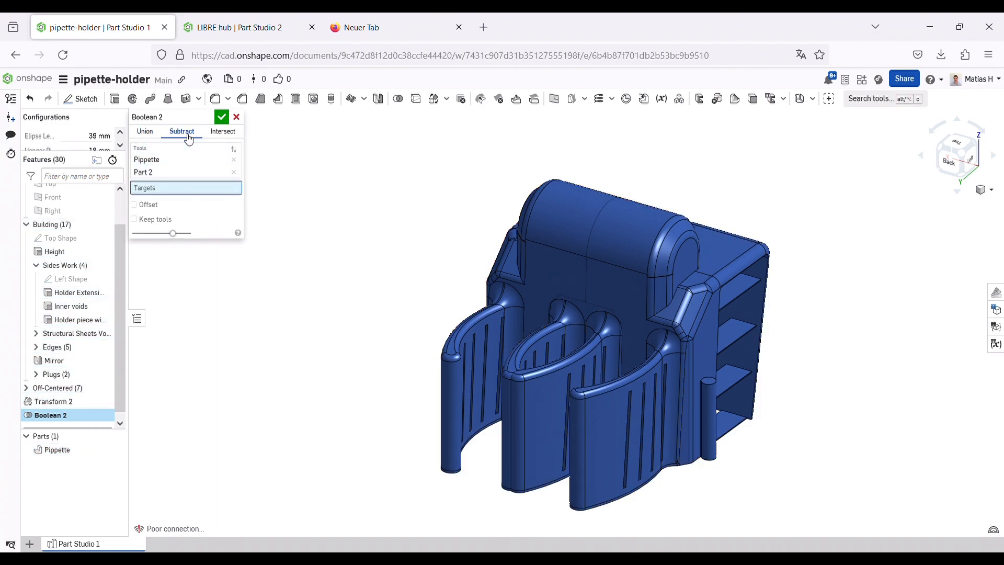
pyautogui.click(511, 477)
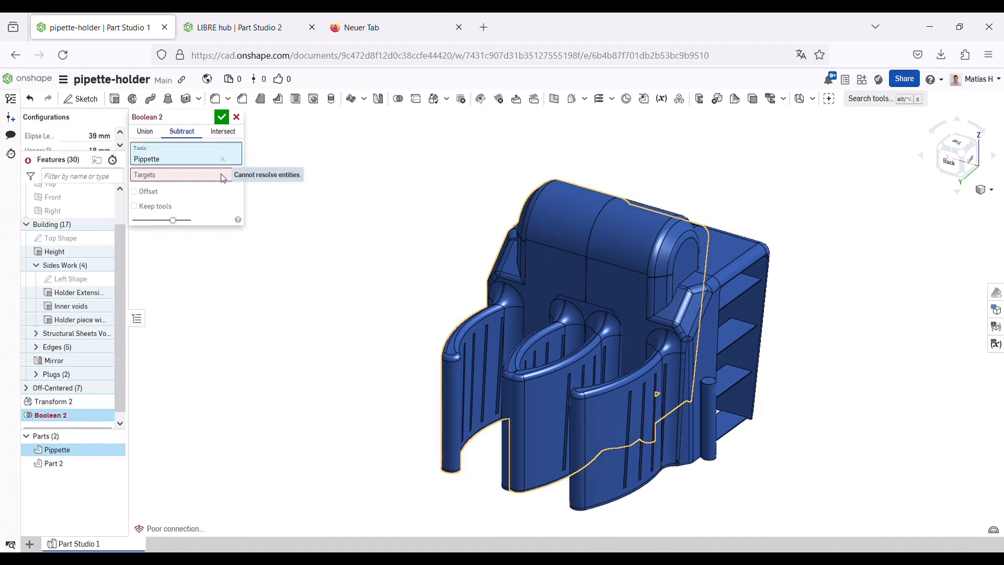
pyautogui.click(211, 182)
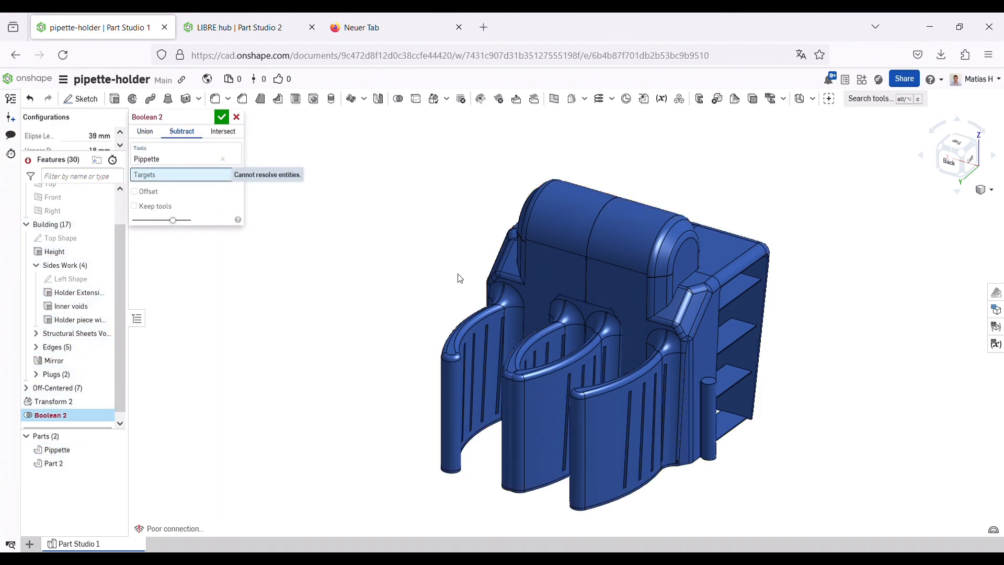
pyautogui.click(739, 269)
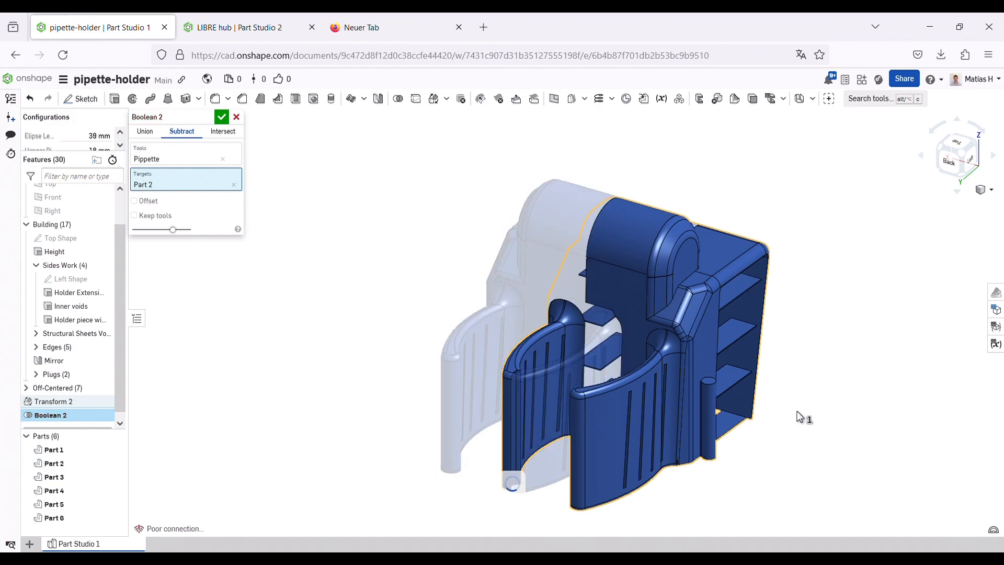
pyautogui.moveTo(773, 440)
pyautogui.mouseDown(button='right')
pyautogui.moveTo(827, 433)
pyautogui.moveTo(850, 453)
pyautogui.moveTo(829, 452)
pyautogui.moveTo(880, 463)
pyautogui.moveTo(769, 450)
pyautogui.mouseUp(button='right')
# - Switch the Boolean to Intersect with Pippette and Part 2 as tools, and inspect the overlapping volume in the preview
pyautogui.click(233, 137)
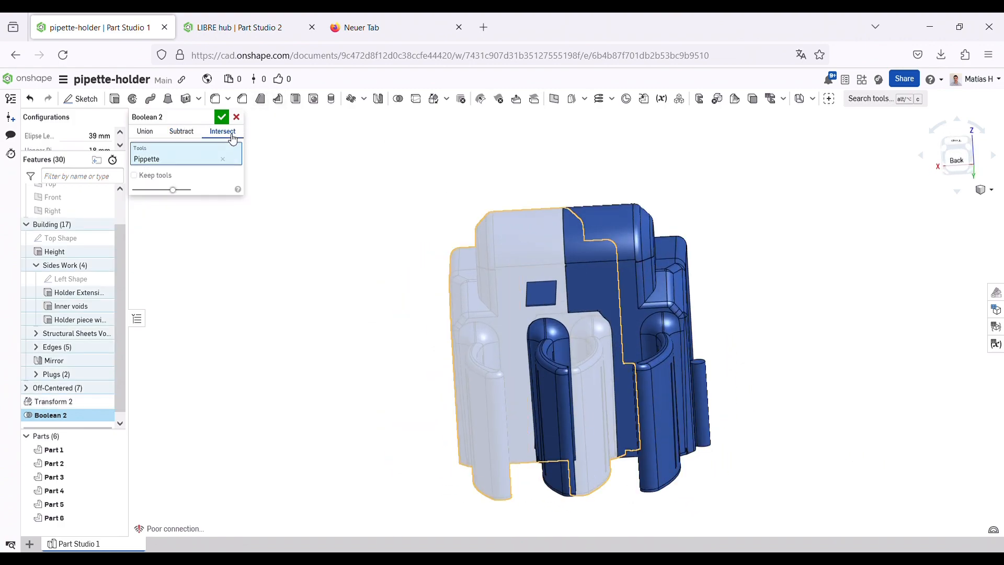
pyautogui.click(664, 309)
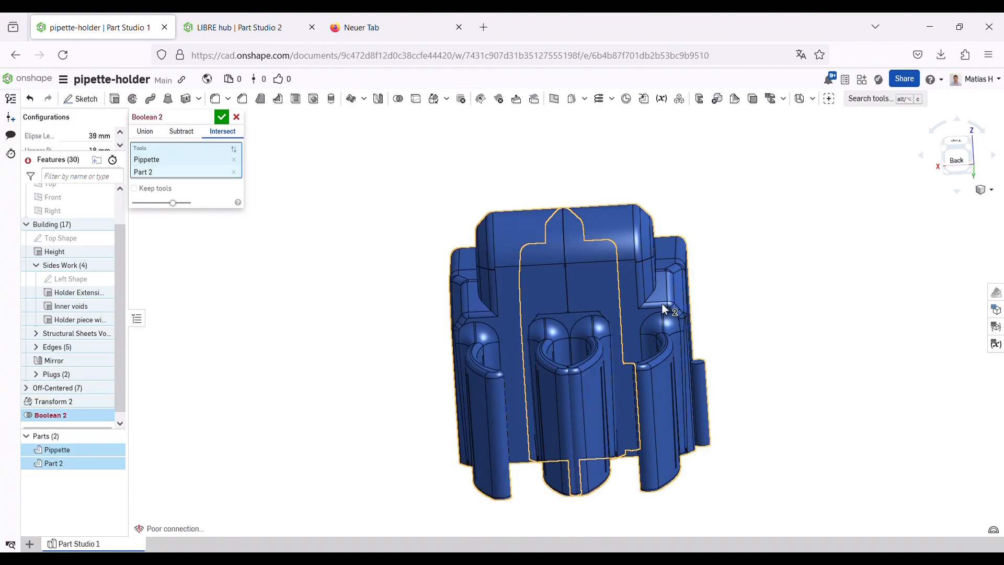
pyautogui.moveTo(888, 421); pyautogui.dragTo(841, 474, button='right')
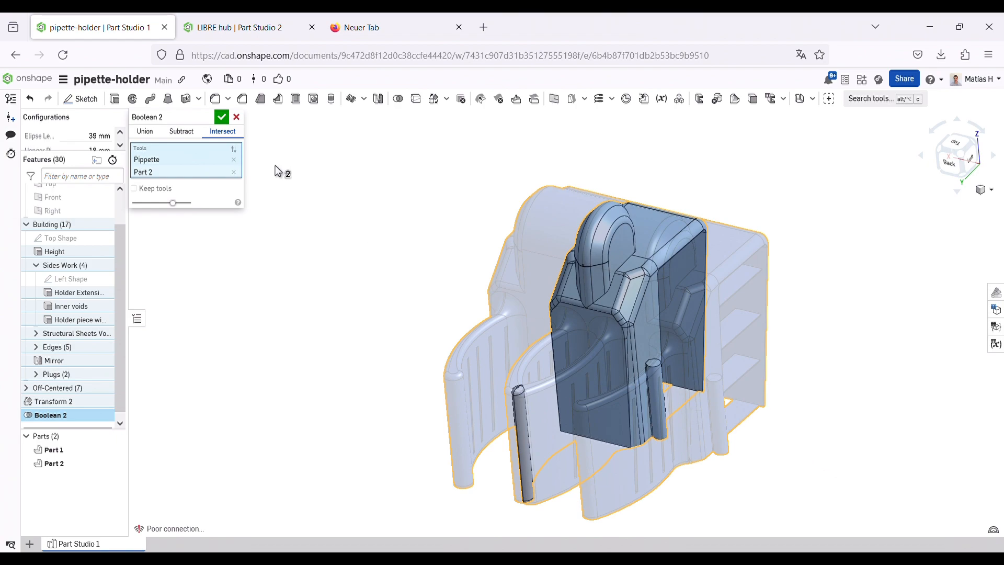
# - Cancel the Boolean and remove the Transform feature that made the copied part
pyautogui.click(236, 117)
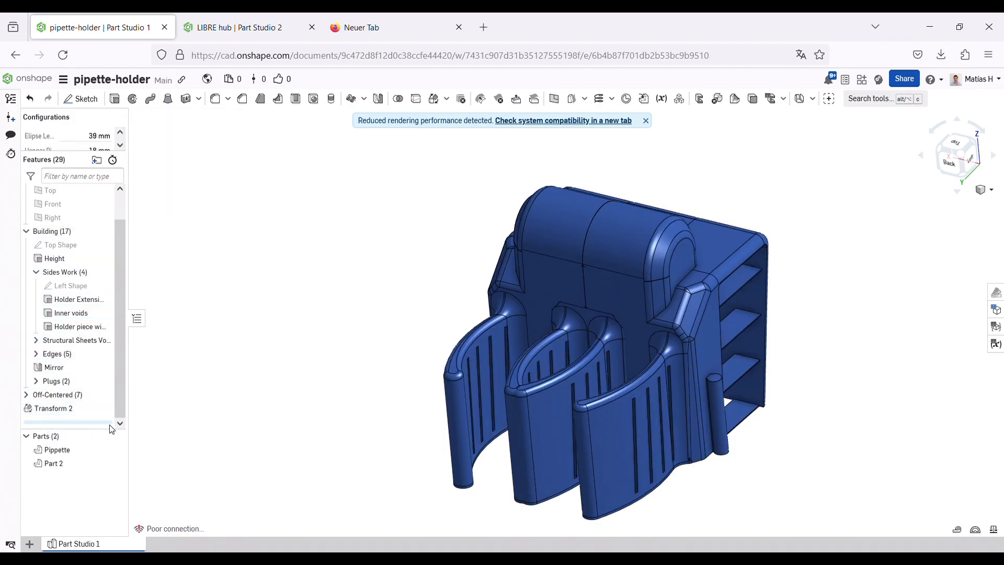
pyautogui.moveTo(110, 424); pyautogui.dragTo(110, 410)
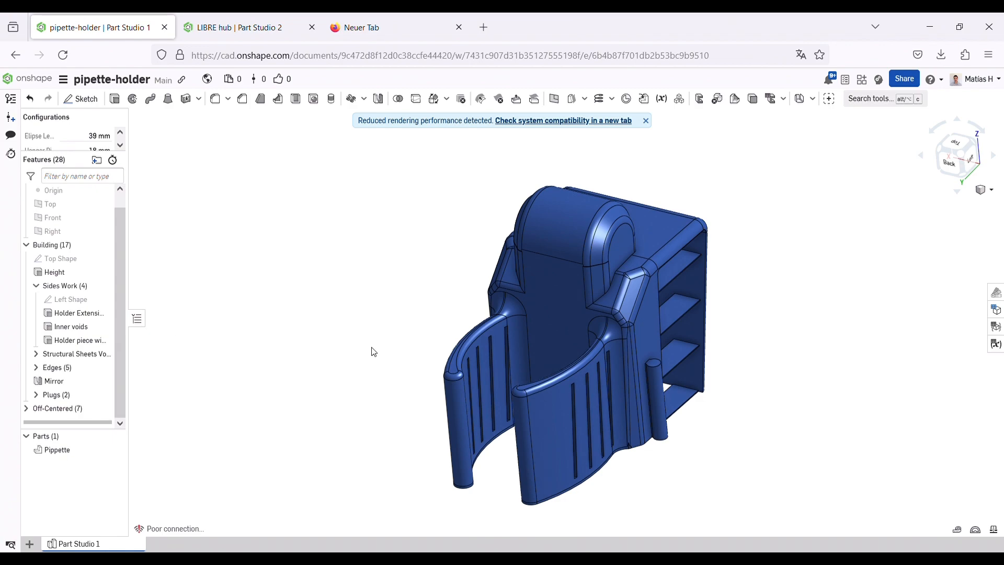
# - Enlarge the configuration list and set the Hanger Pin dimension to 14 mm
pyautogui.moveTo(58, 153); pyautogui.dragTo(80, 249)
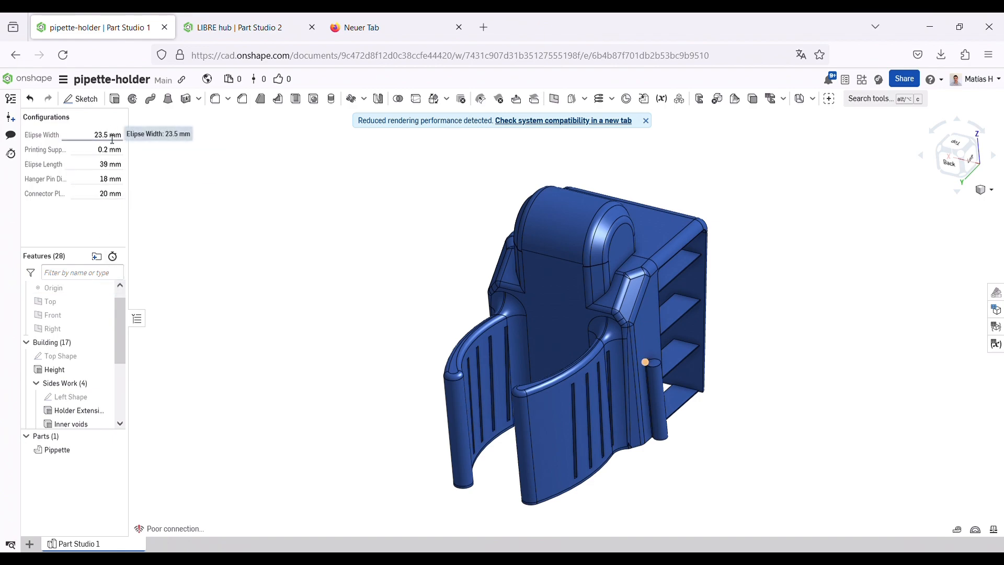
pyautogui.click(110, 179)
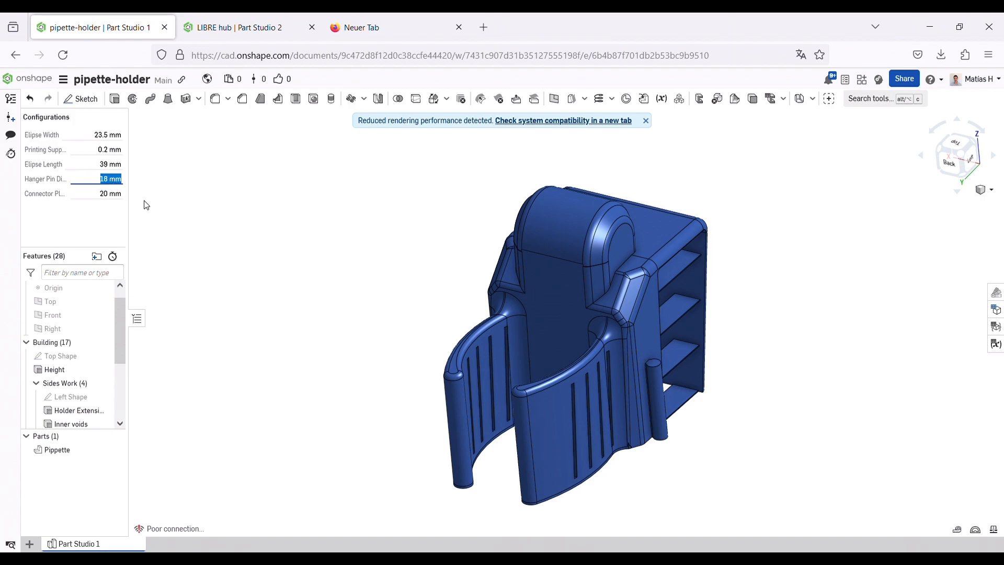
pyautogui.write('14')
pyautogui.press('Return')
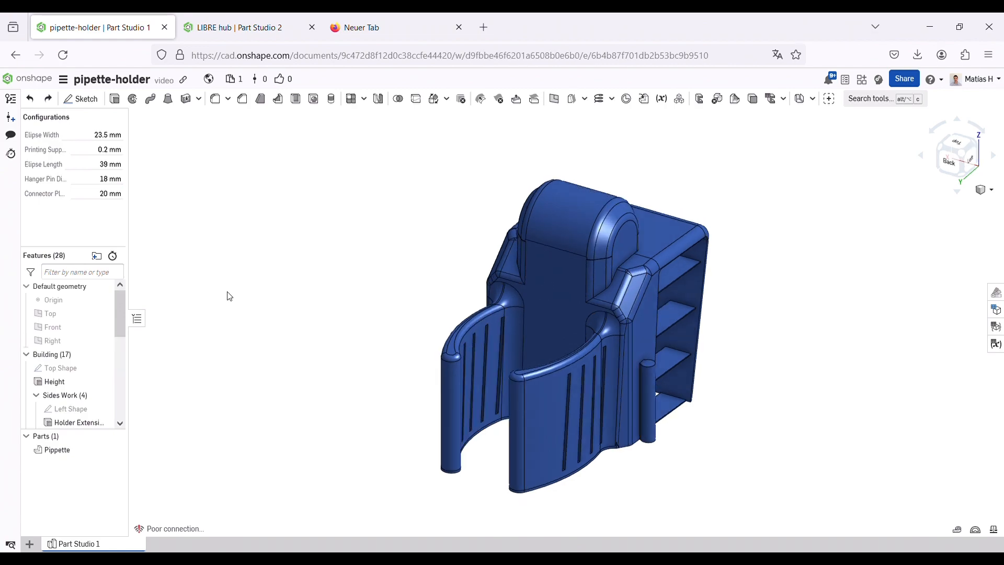
# - Edit the Top Shape sketch and drive the R1.75 circle's radius with a new 1.75 mm length variable named libre
pyautogui.doubleClick(57, 368)
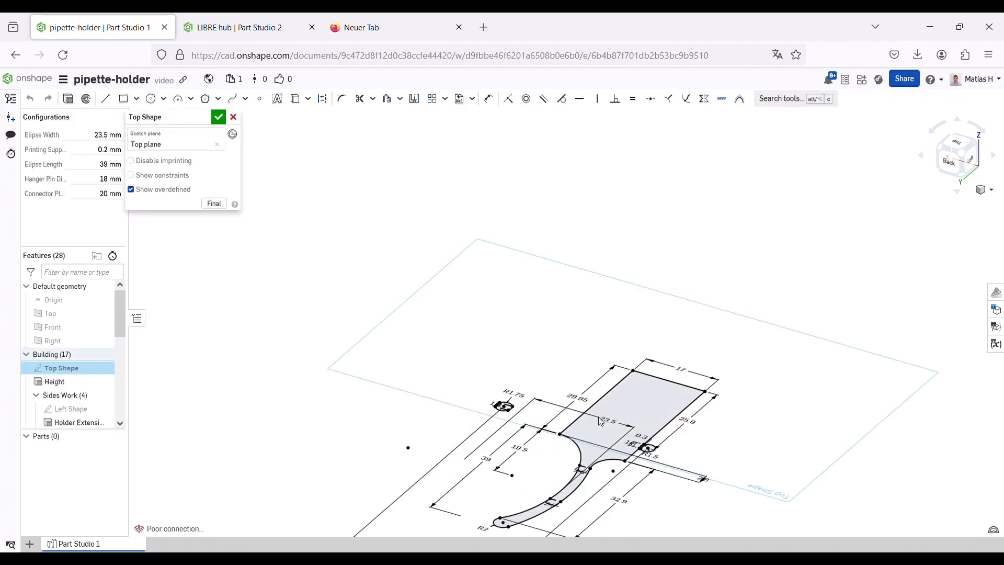
pyautogui.moveTo(521, 435)
pyautogui.mouseDown(button='right')
pyautogui.moveTo(558, 443)
pyautogui.moveTo(544, 480)
pyautogui.mouseUp(button='right')
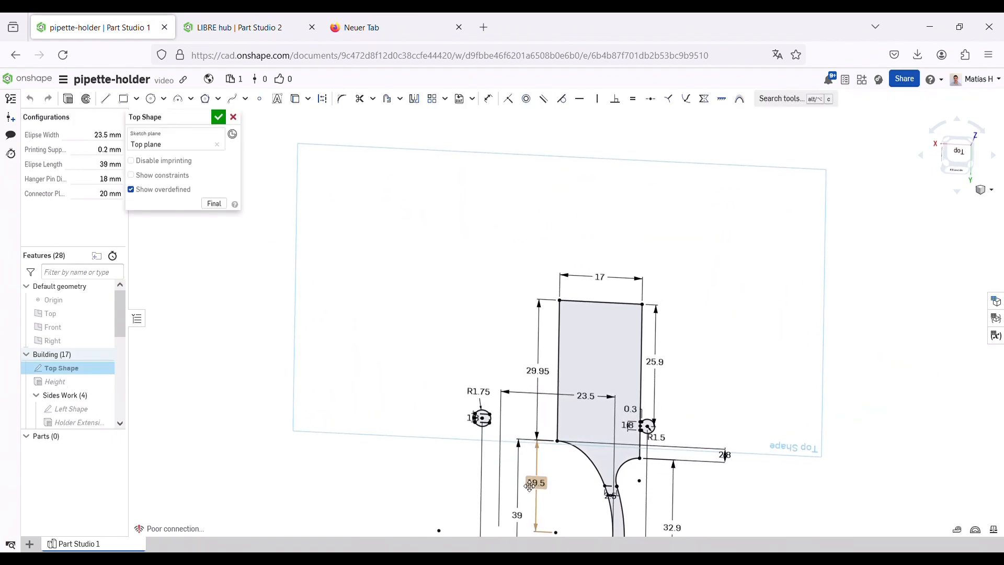
pyautogui.scroll(5, 490, 454)
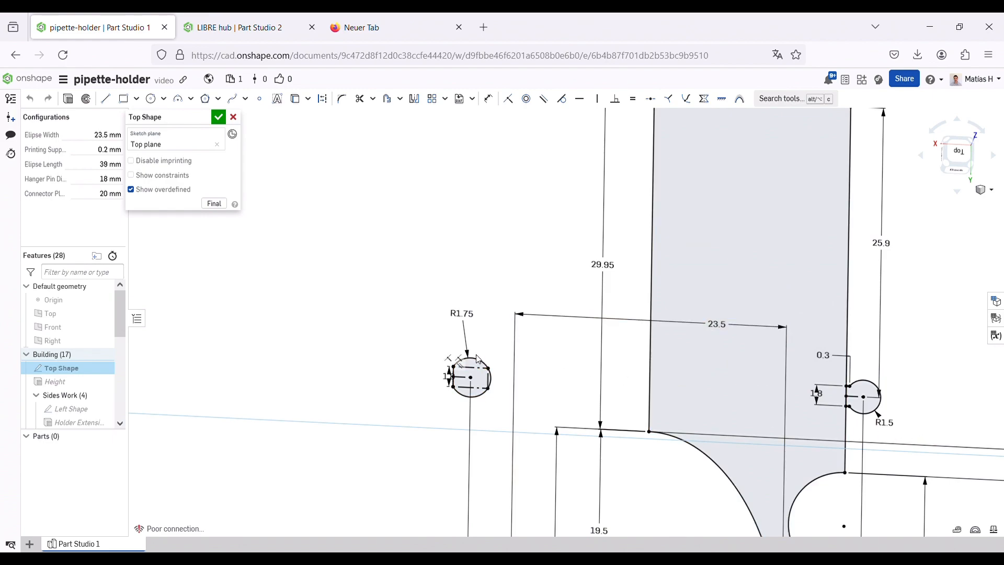
pyautogui.doubleClick(475, 320)
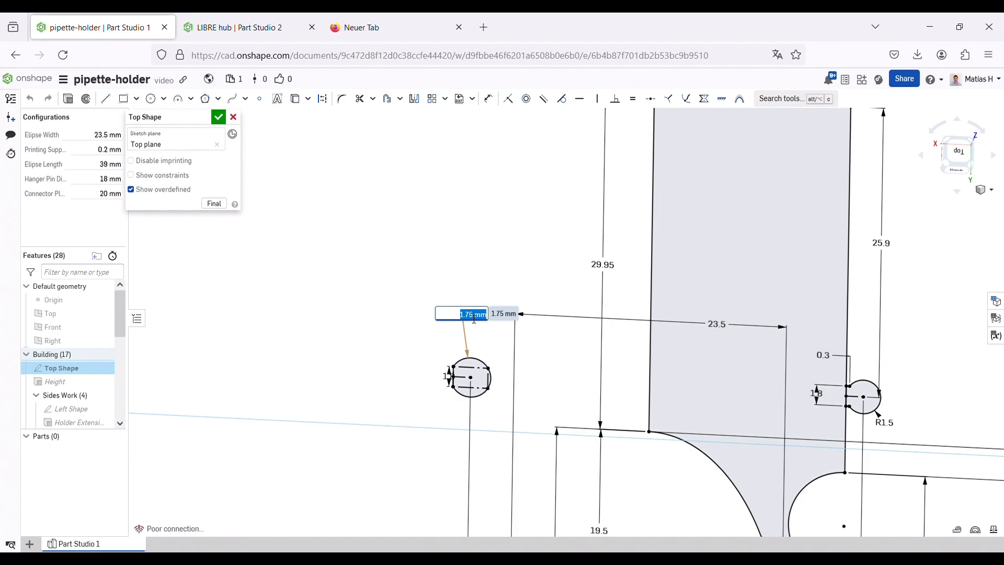
pyautogui.press('BackSpace')
pyautogui.write('#libre')
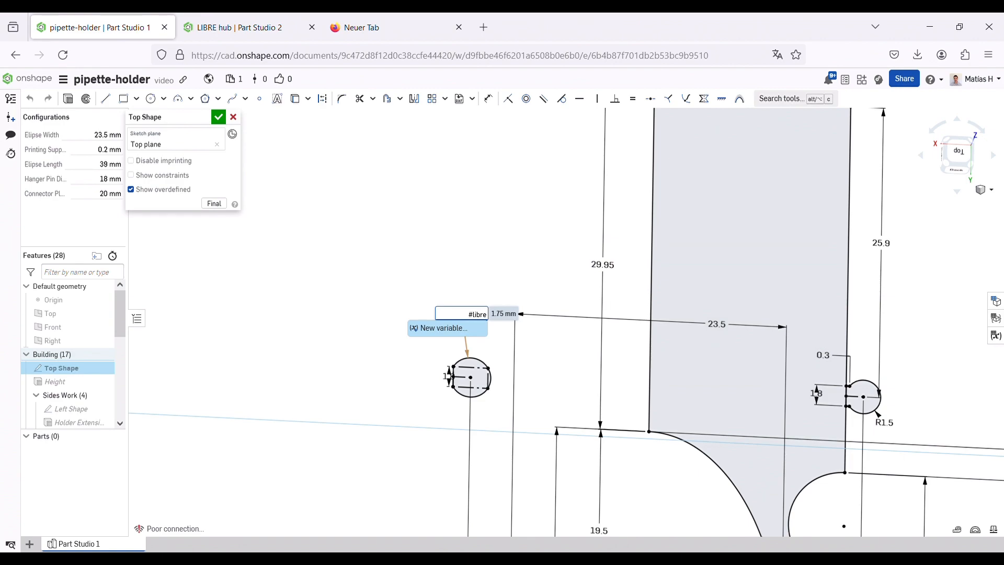
pyautogui.click(448, 328)
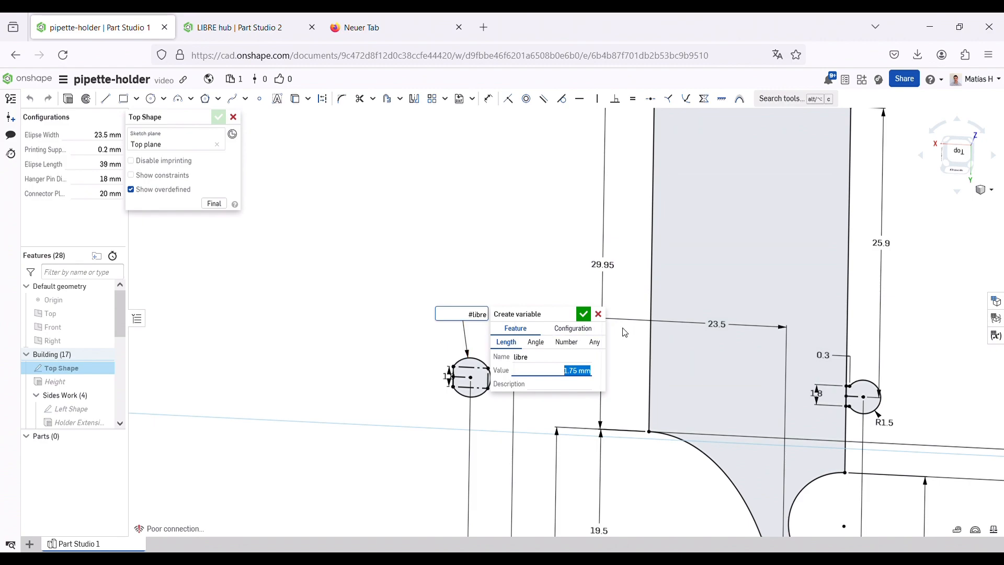
pyautogui.click(584, 315)
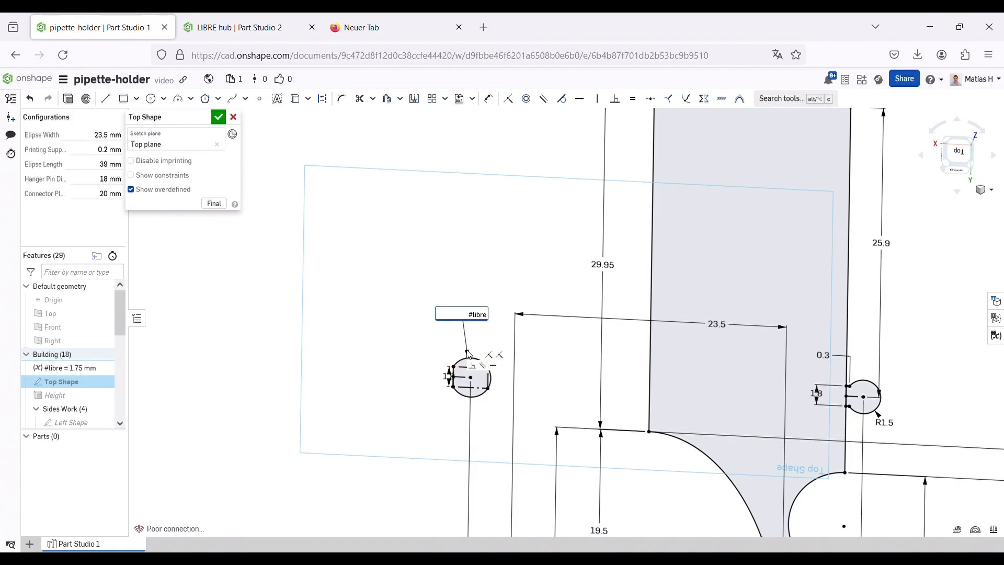
# - Set the R1.5 circle's radius to #libre-0.25mm, accept the Top Shape sketch and show the whole part in an isometric view
pyautogui.doubleClick(888, 423)
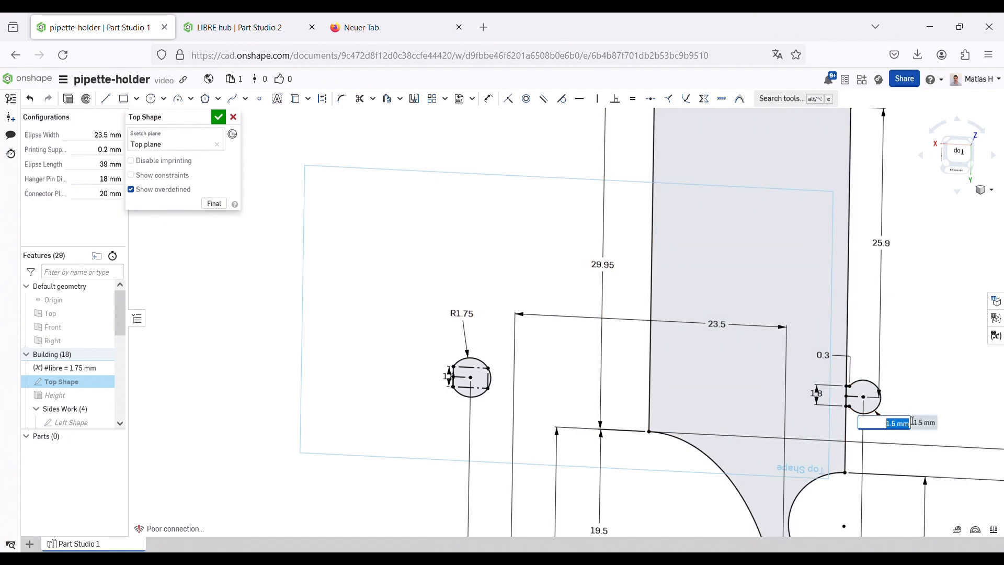
pyautogui.press('BackSpace')
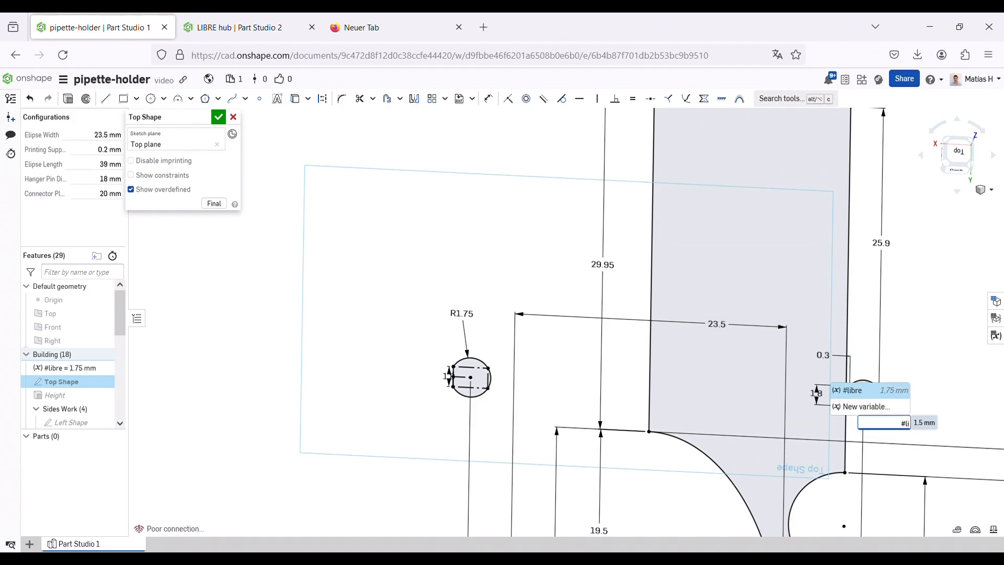
pyautogui.click(872, 391)
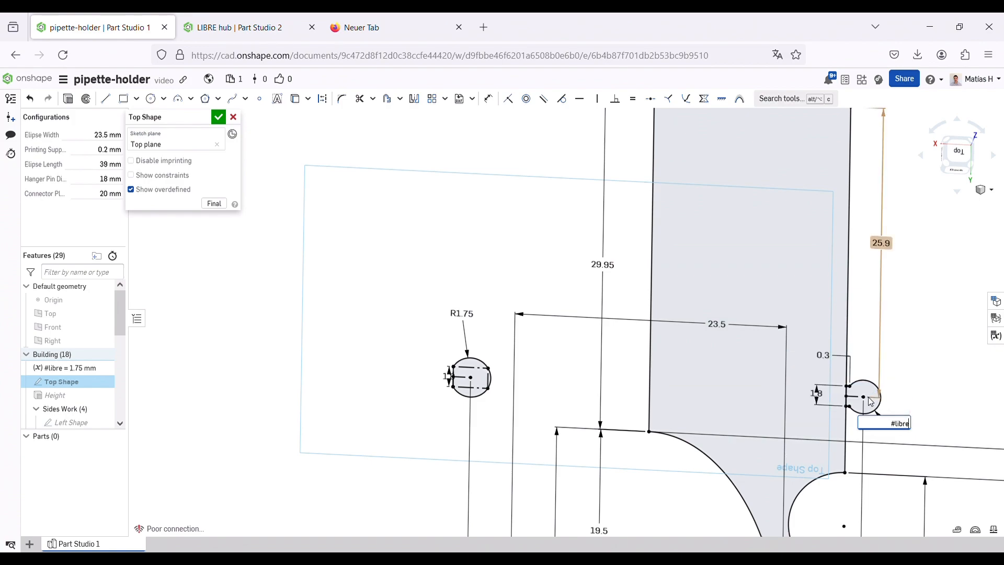
pyautogui.write('-')
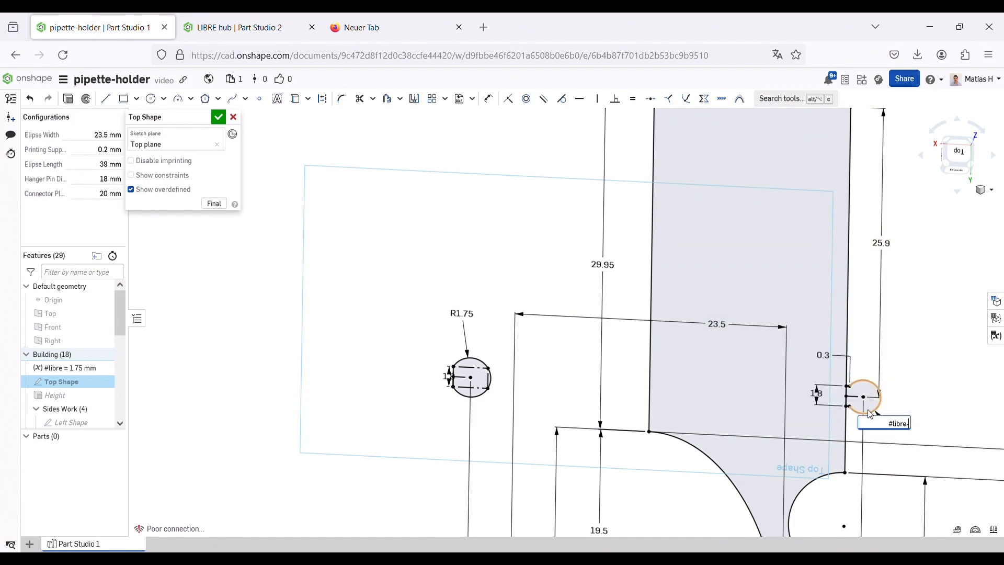
pyautogui.write('0.25mm')
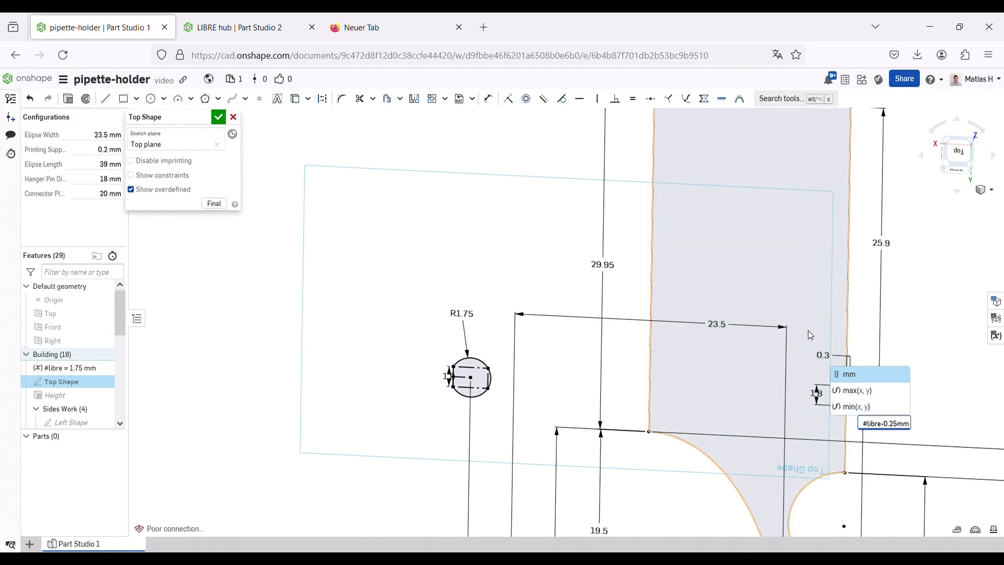
pyautogui.press('Return')
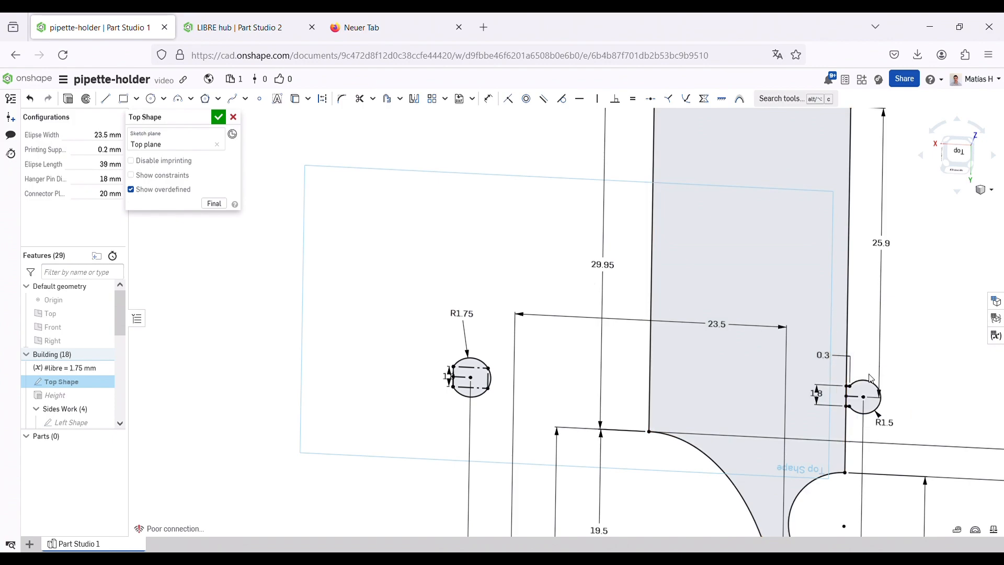
pyautogui.hotkey('shift', '7')
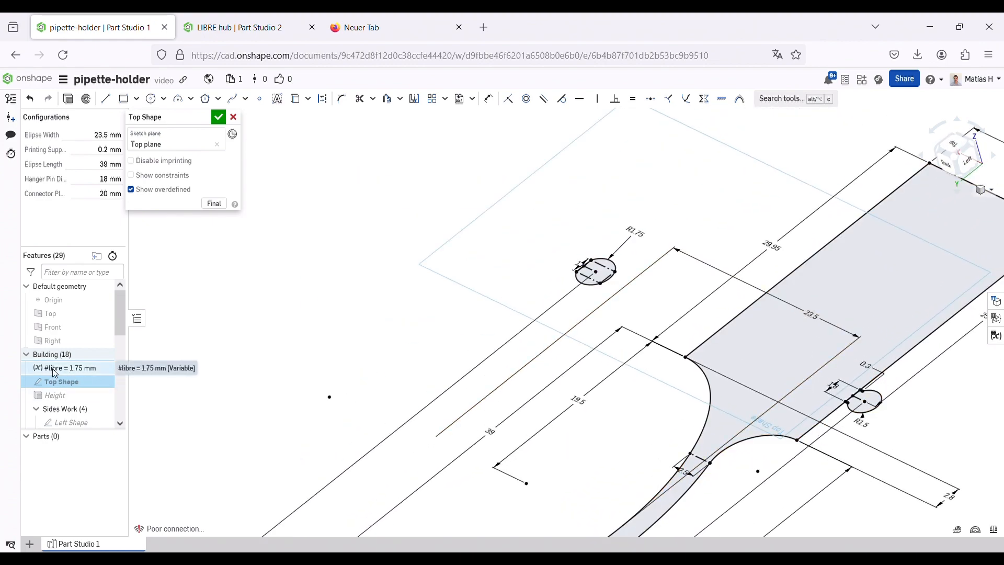
pyautogui.click(218, 117)
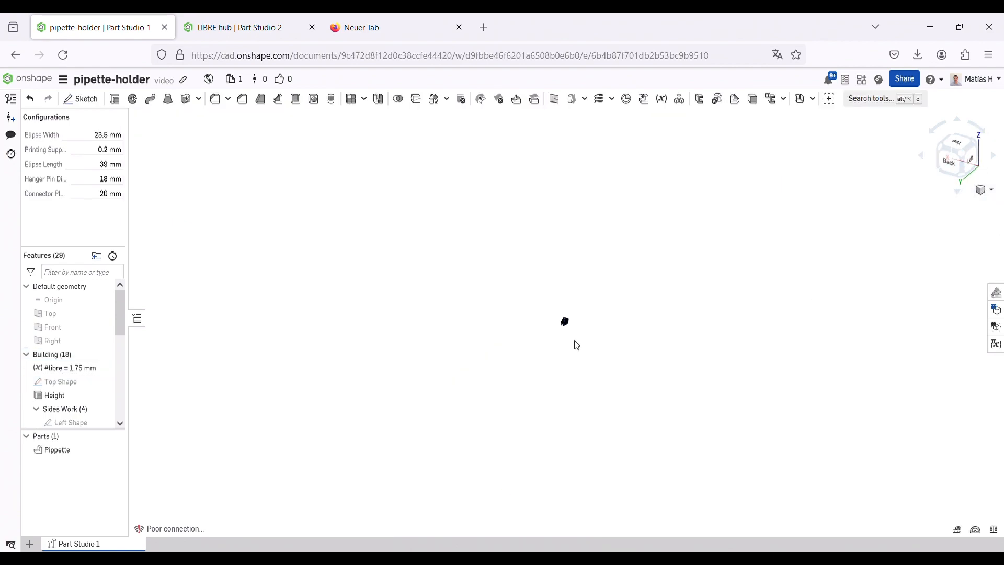
pyautogui.click(964, 152)
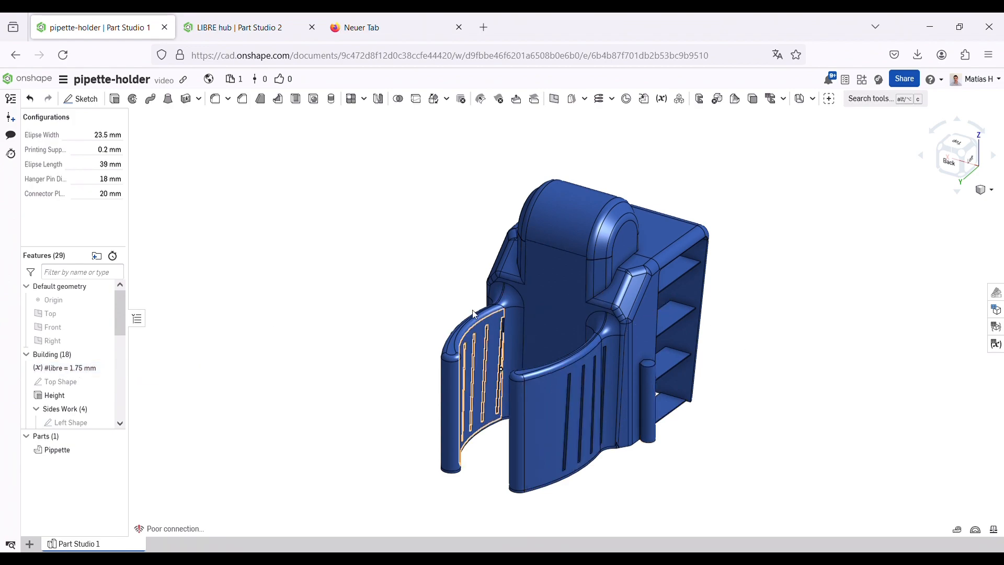
# - Set the value of the libre variable to 2.2 mm
pyautogui.doubleClick(88, 373)
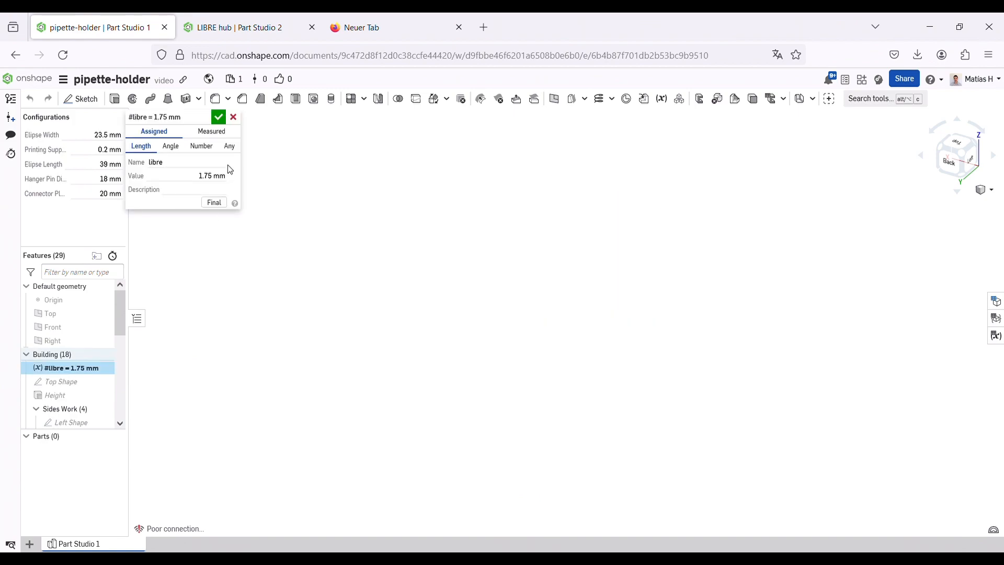
pyautogui.click(206, 179)
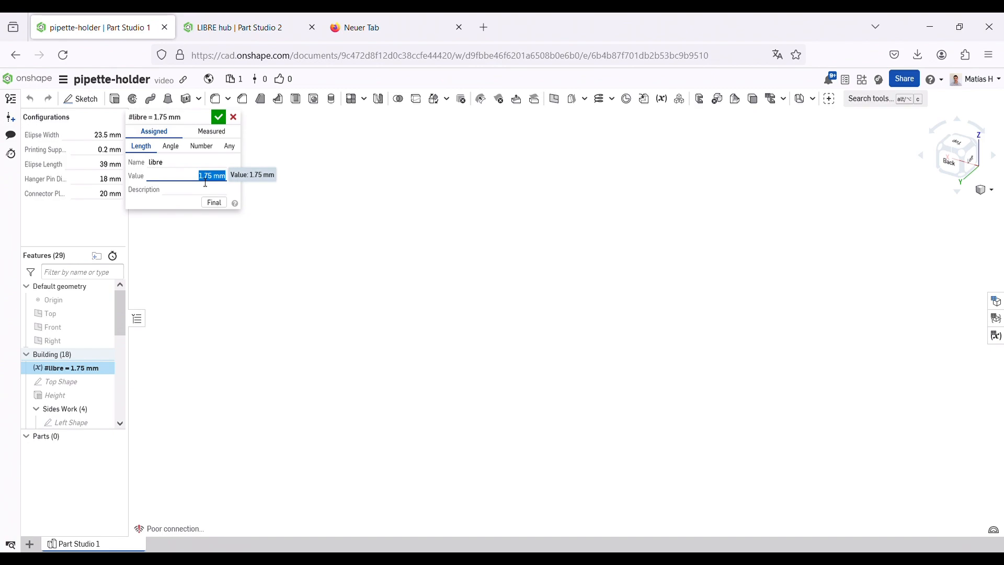
pyautogui.write('2.2')
pyautogui.click(219, 118)
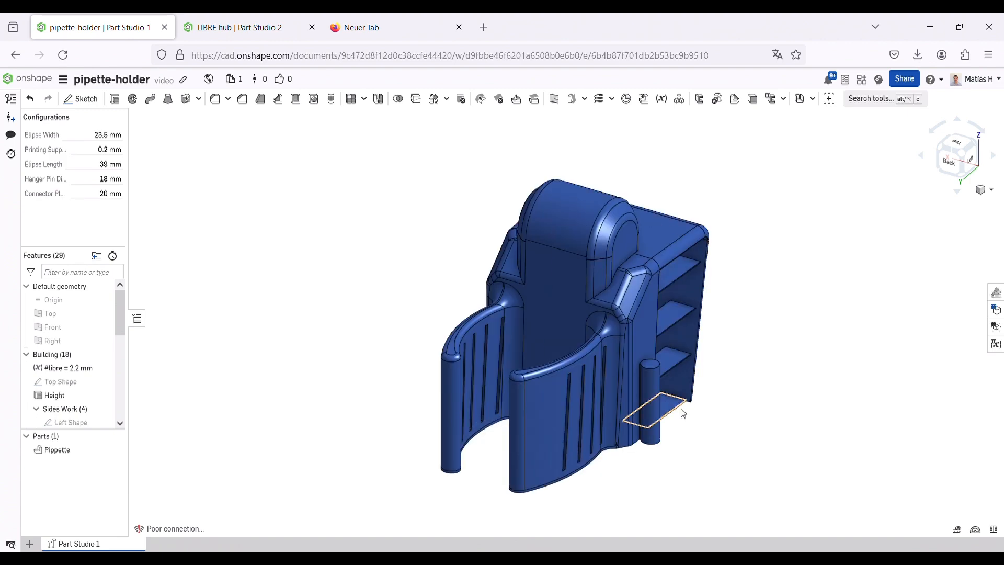
# - Undo the change to the libre variable, redo it, and undo it once more
pyautogui.click(31, 102)
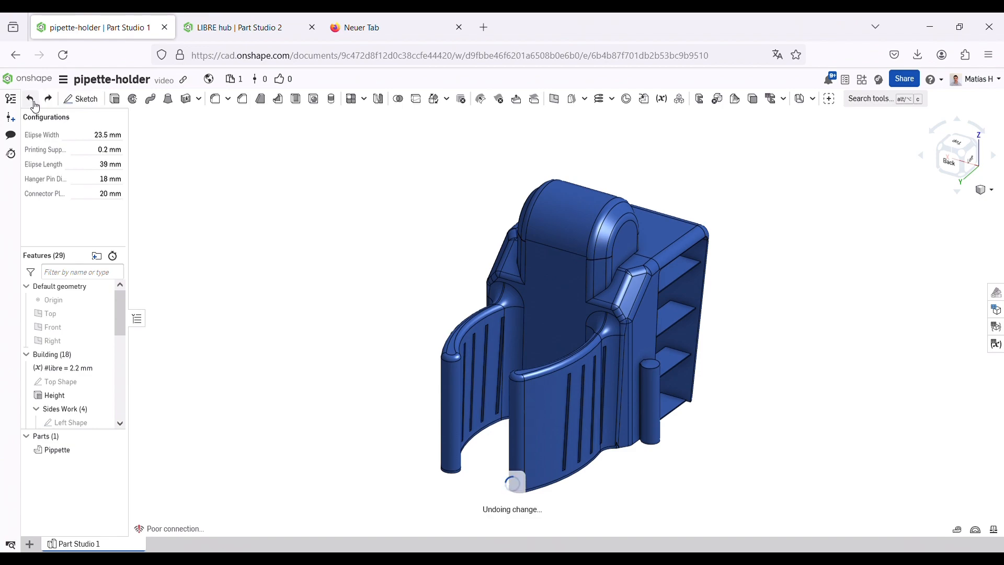
pyautogui.click(49, 100)
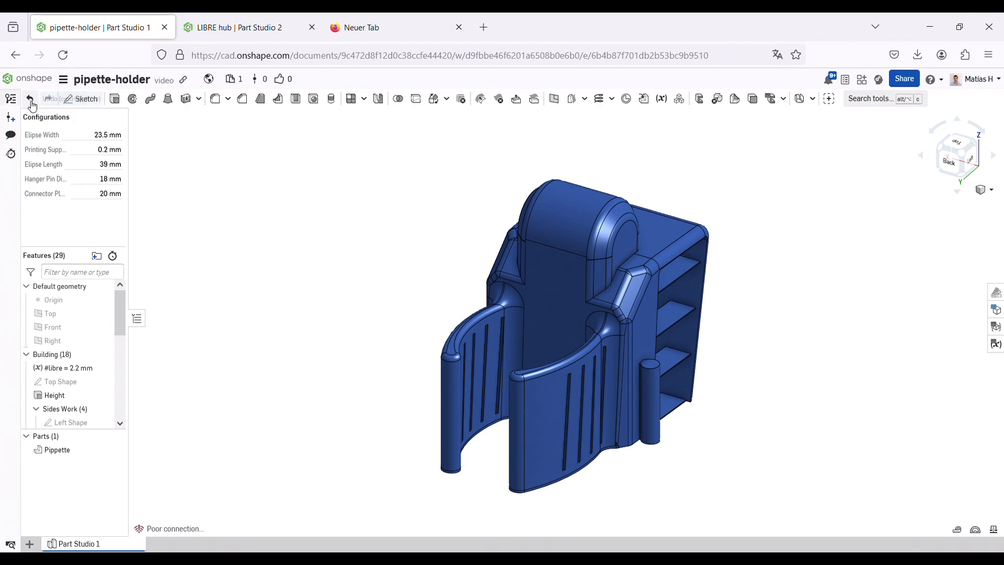
pyautogui.click(30, 101)
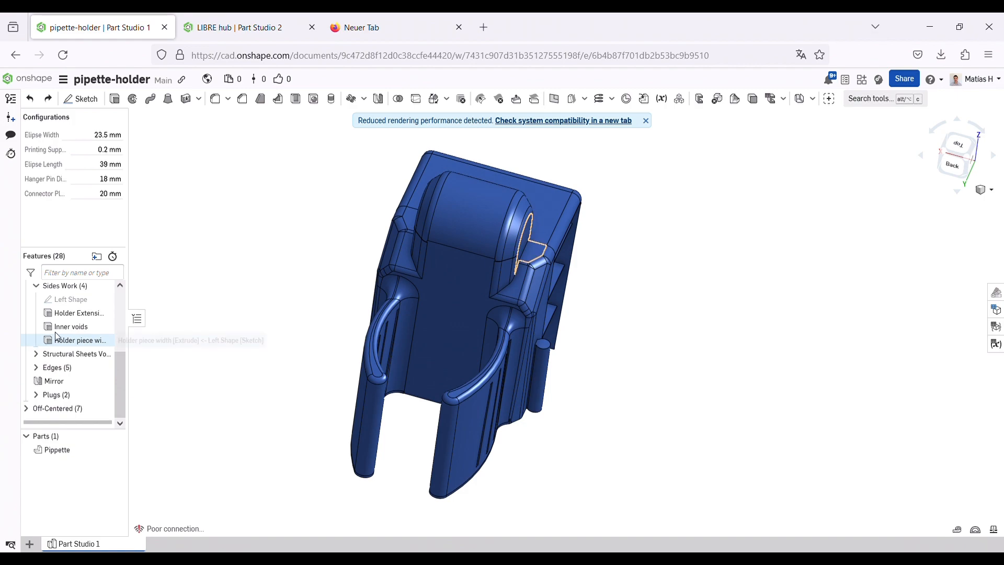
# - Open the Top Shape sketch in top view and inspect its 29.95 and 32.9 dimensions and the Elipse Length configuration value
pyautogui.scroll(2, 56, 324)
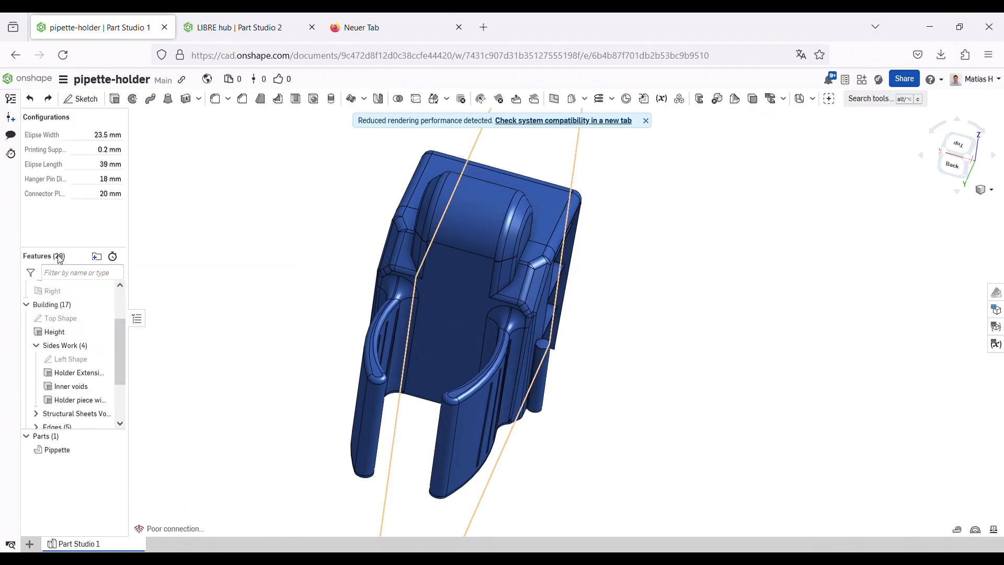
pyautogui.moveTo(762, 392)
pyautogui.mouseDown(button='right')
pyautogui.moveTo(702, 375)
pyautogui.moveTo(716, 372)
pyautogui.mouseUp(button='right')
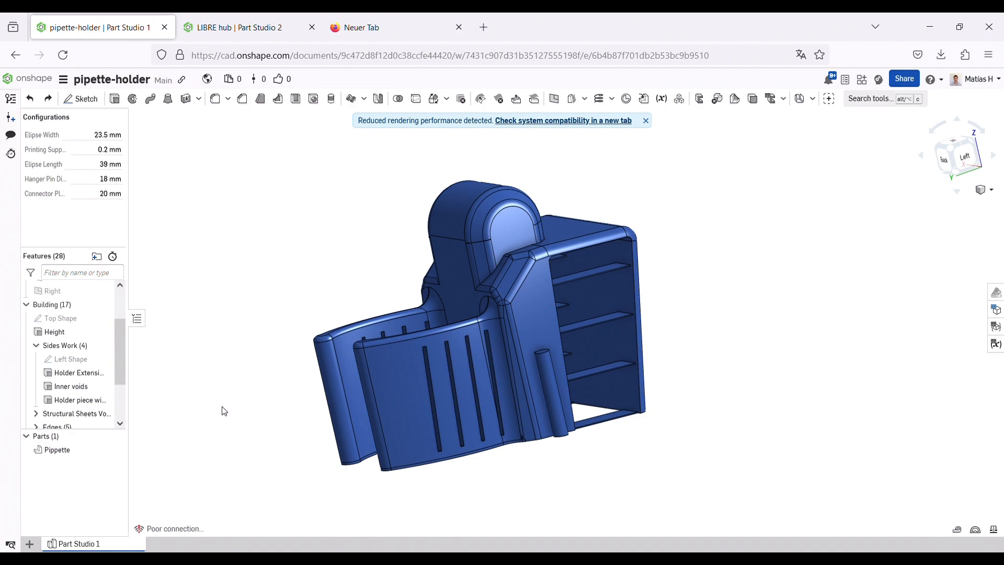
pyautogui.doubleClick(65, 325)
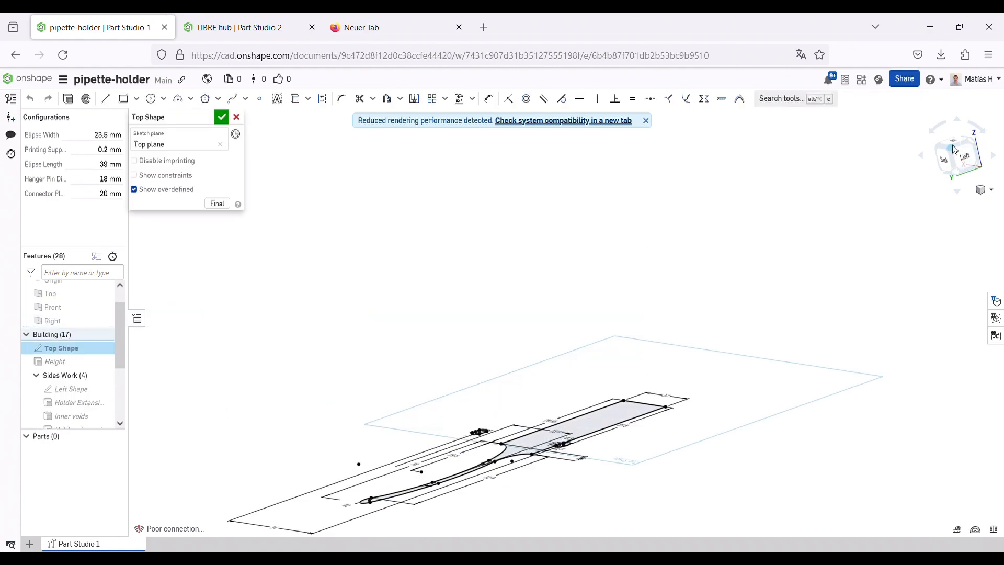
pyautogui.click(954, 148)
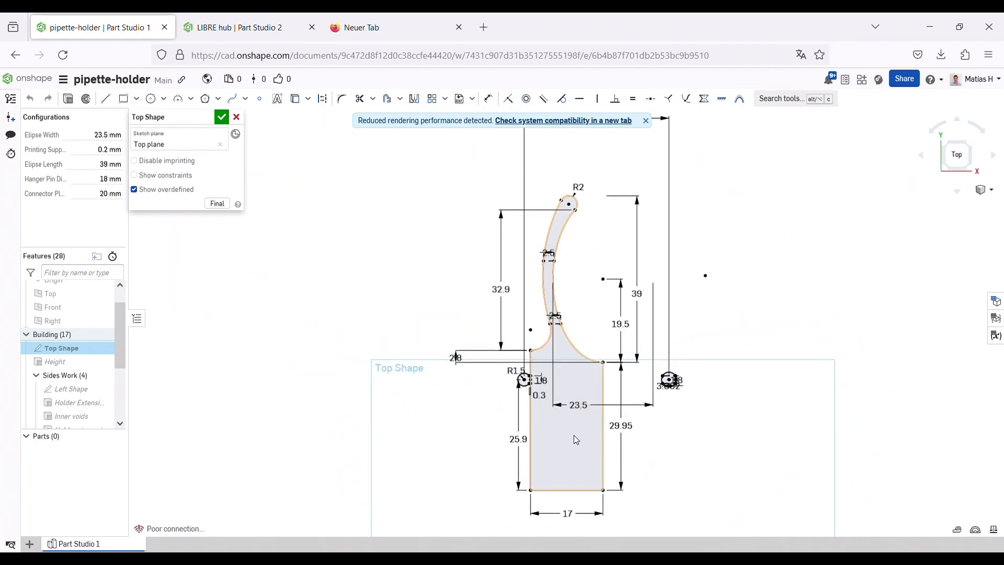
pyautogui.doubleClick(621, 426)
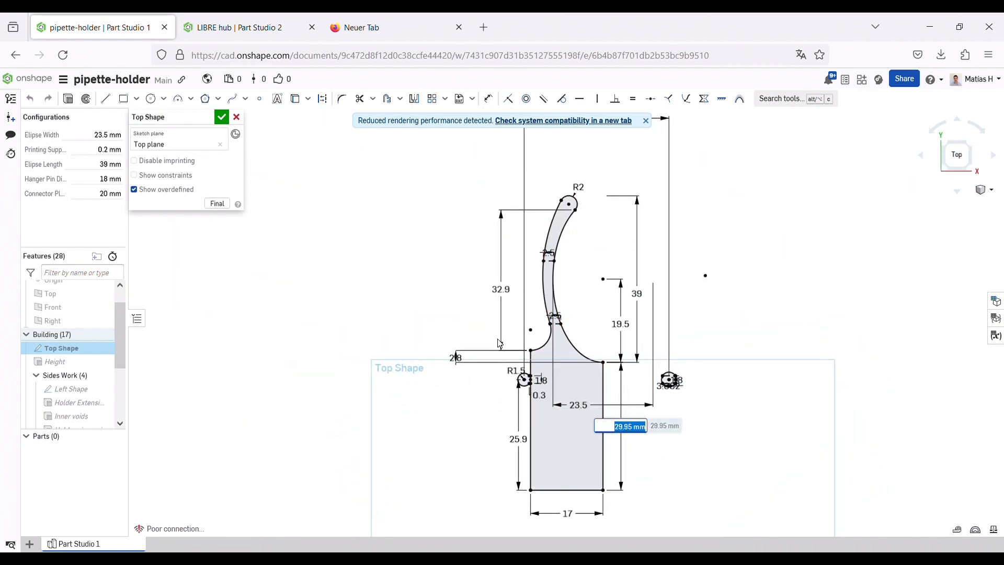
pyautogui.doubleClick(501, 289)
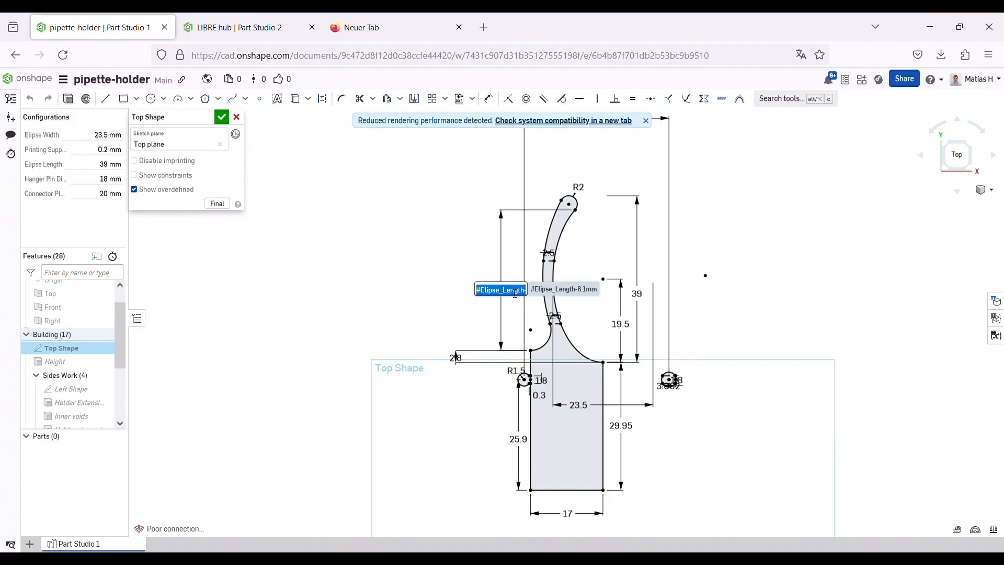
pyautogui.click(60, 166)
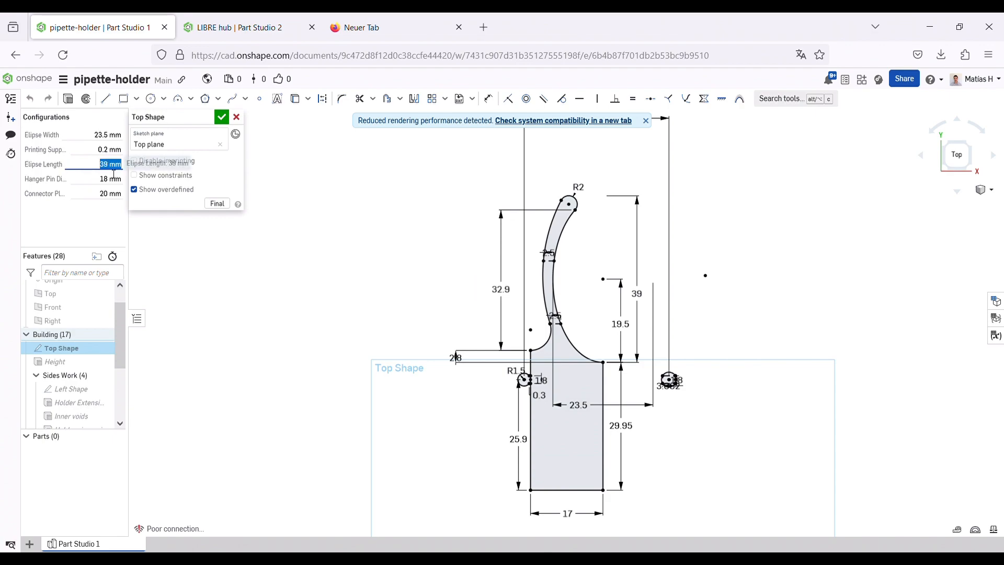
pyautogui.click(879, 360)
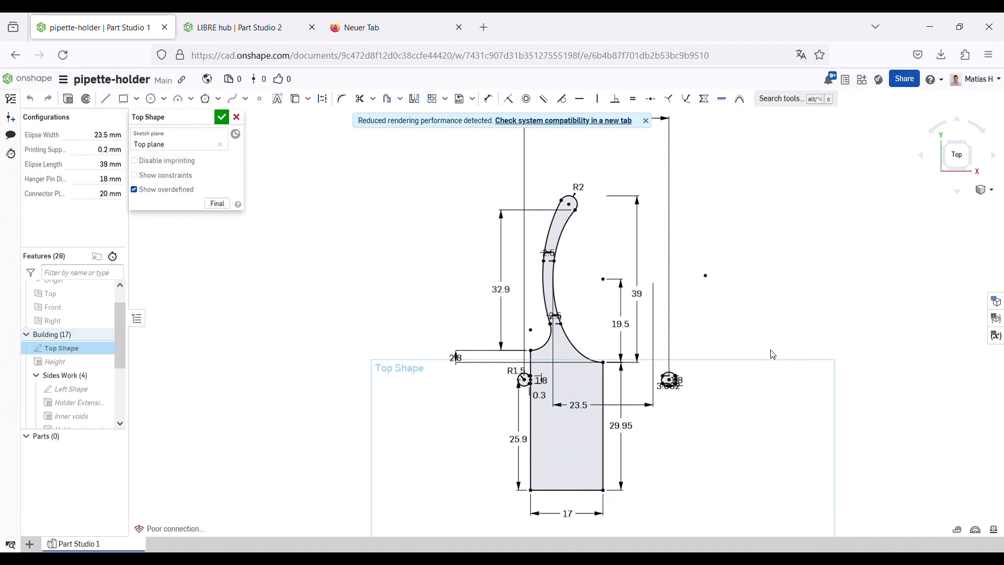
# - Open the Left Shape sketch for editing, face its plane and inspect its dimensions, including the 0.2 dimension of the lowest shelf lines
pyautogui.moveTo(778, 413)
pyautogui.mouseDown(button='right')
pyautogui.moveTo(783, 388)
pyautogui.moveTo(787, 403)
pyautogui.mouseUp(button='right')
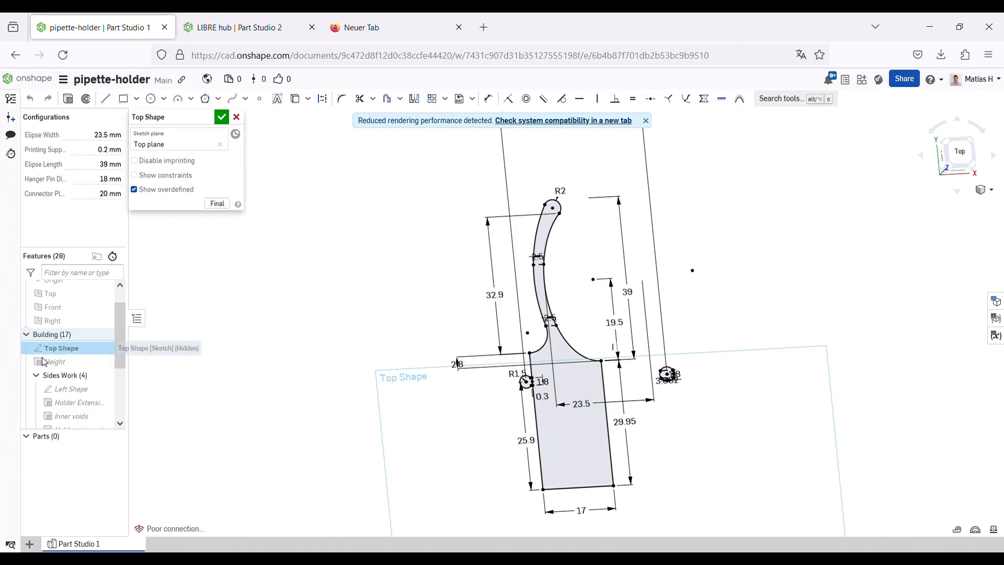
pyautogui.doubleClick(73, 389)
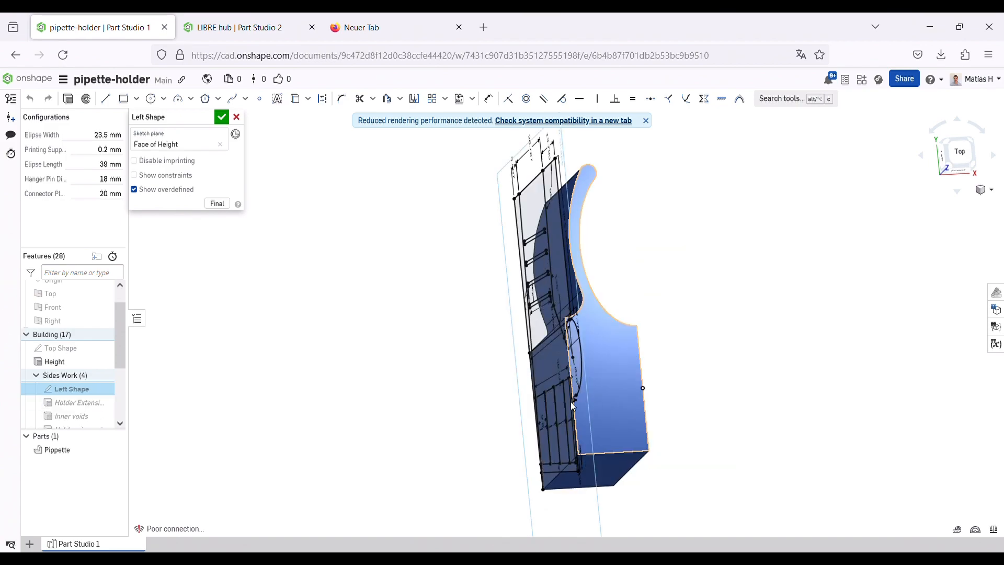
pyautogui.moveTo(524, 428)
pyautogui.mouseDown(button='right')
pyautogui.moveTo(530, 384)
pyautogui.moveTo(561, 328)
pyautogui.mouseUp(button='right')
pyautogui.press('n')
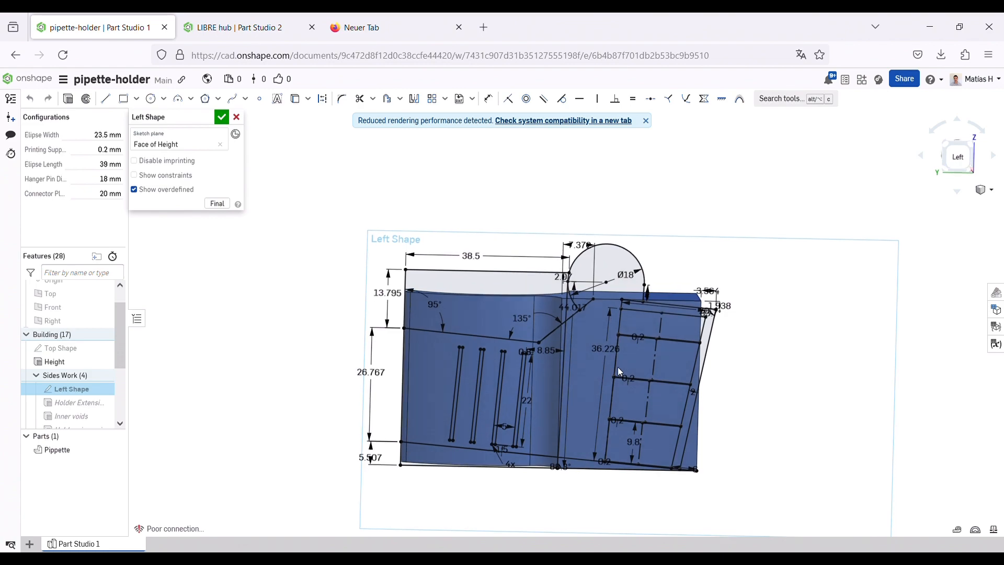
pyautogui.scroll(2, 669, 411)
pyautogui.moveTo(746, 446)
pyautogui.mouseDown(button='right')
pyautogui.moveTo(747, 470)
pyautogui.moveTo(764, 490)
pyautogui.moveTo(743, 473)
pyautogui.moveTo(750, 482)
pyautogui.mouseUp(button='right')
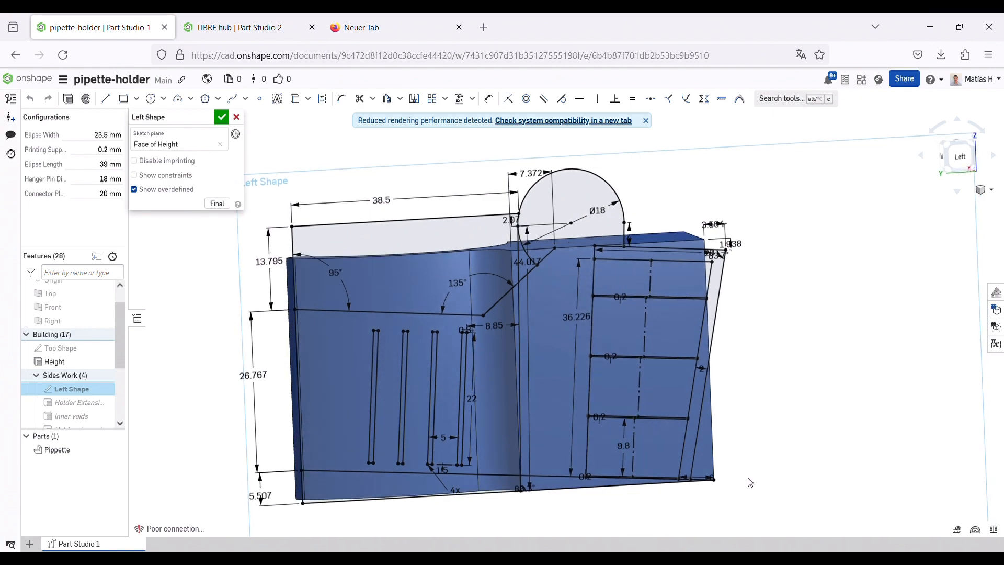
pyautogui.doubleClick(601, 417)
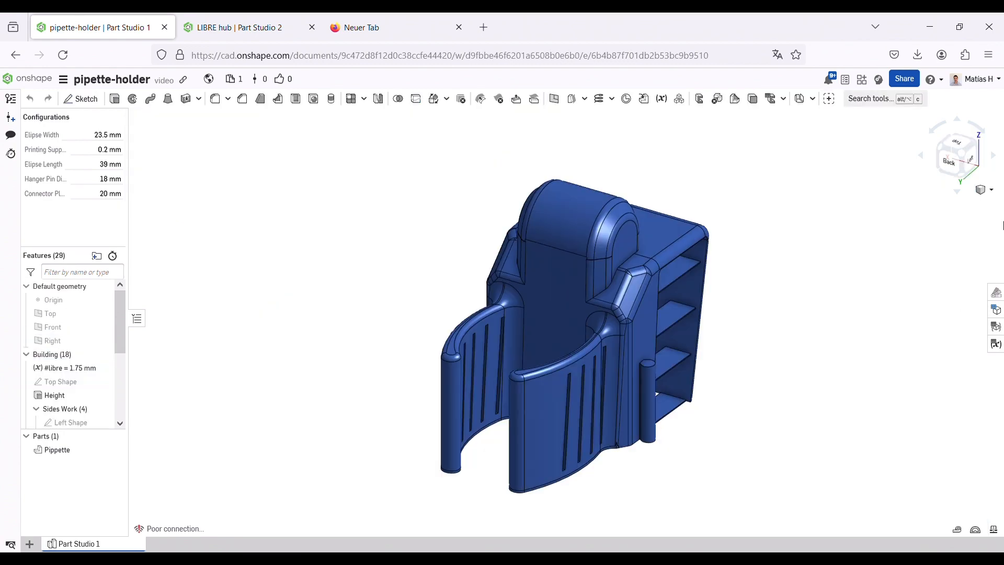
# - Open the document's version history and view the Horizontal, Wall, Screws and Stand workspaces one after another
pyautogui.click(11, 101)
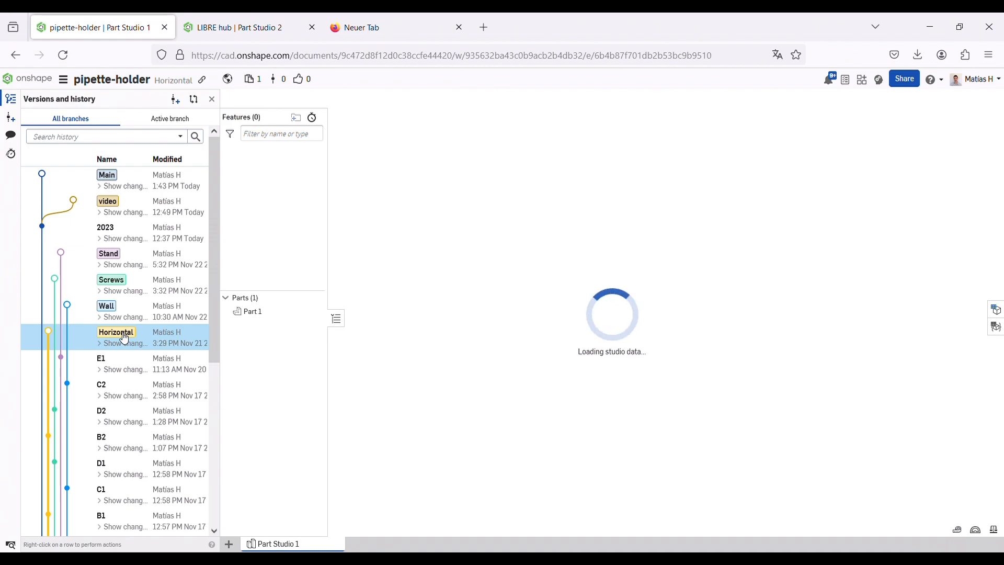
pyautogui.click(111, 307)
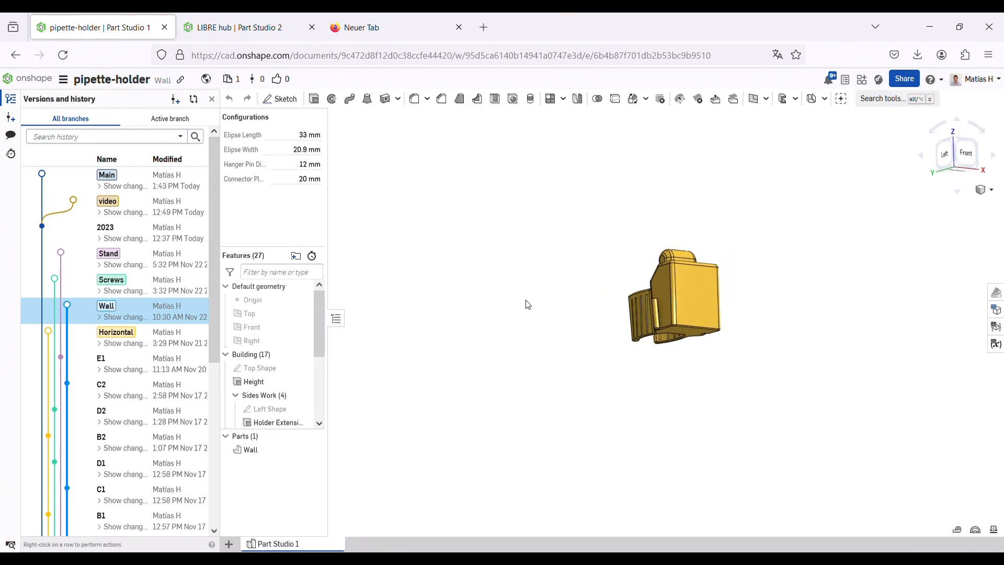
pyautogui.click(109, 282)
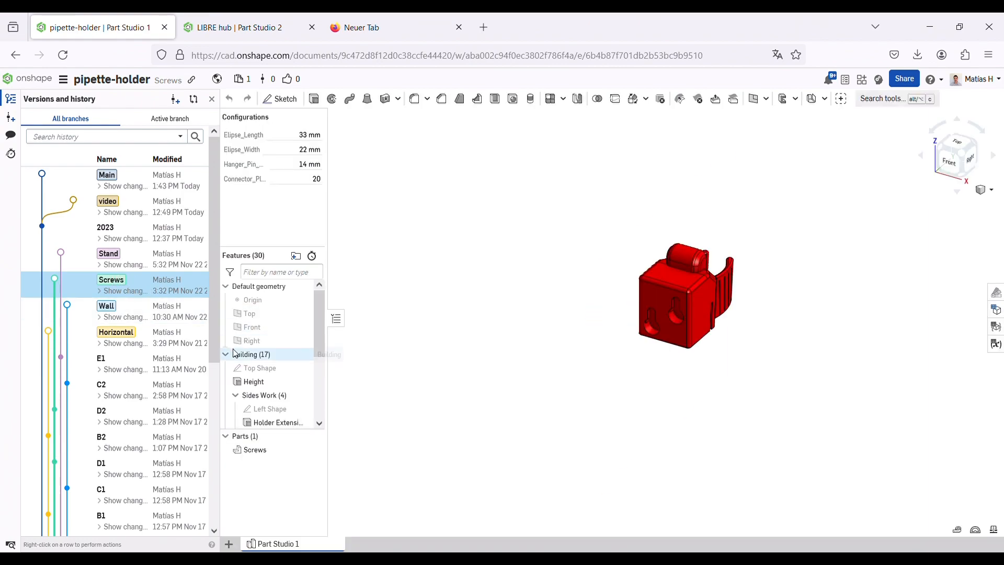
pyautogui.click(109, 259)
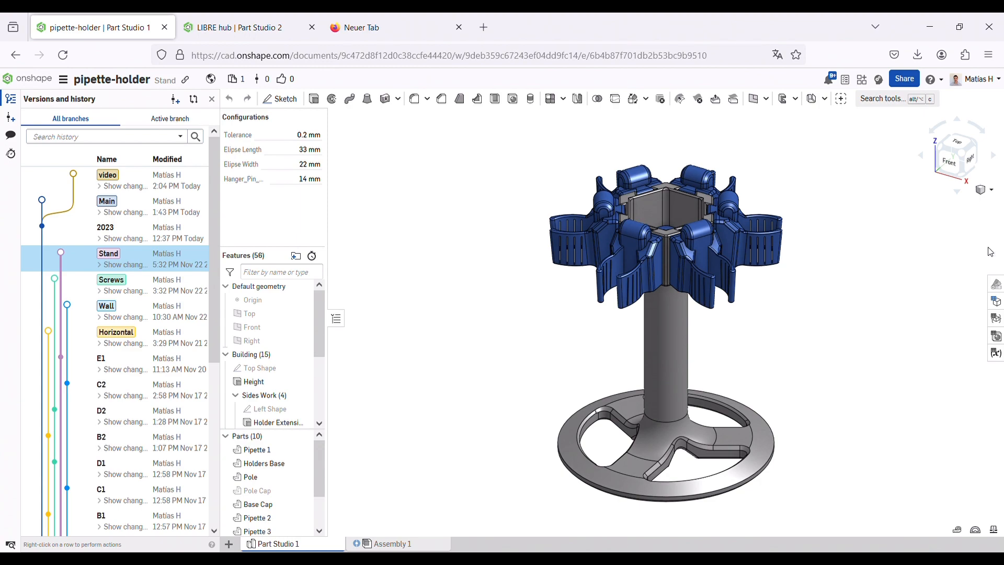
# - Return to the video workspace and browse the version history down to its oldest entries
pyautogui.click(199, 180)
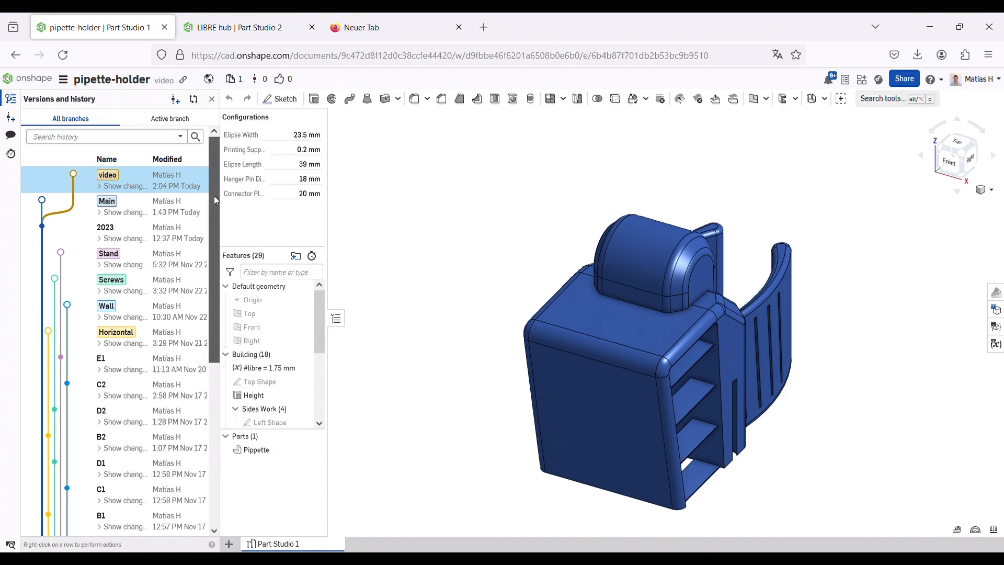
pyautogui.moveTo(215, 197); pyautogui.dragTo(215, 264)
pyautogui.moveTo(858, 400); pyautogui.dragTo(700, 390, button='right')
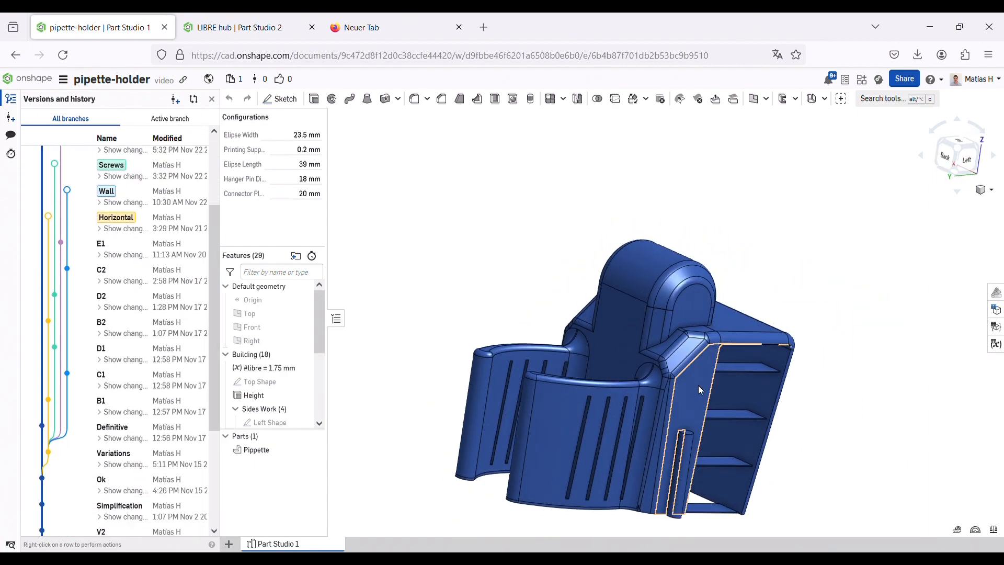
pyautogui.scroll(-3, 115, 320)
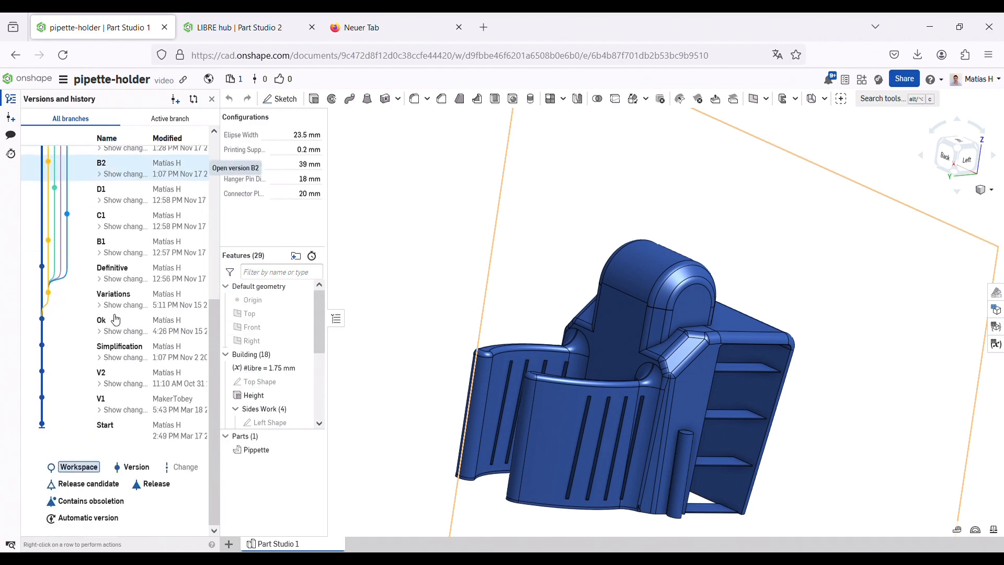
# - Open version V1 and examine its model from the clip side
pyautogui.click(106, 406)
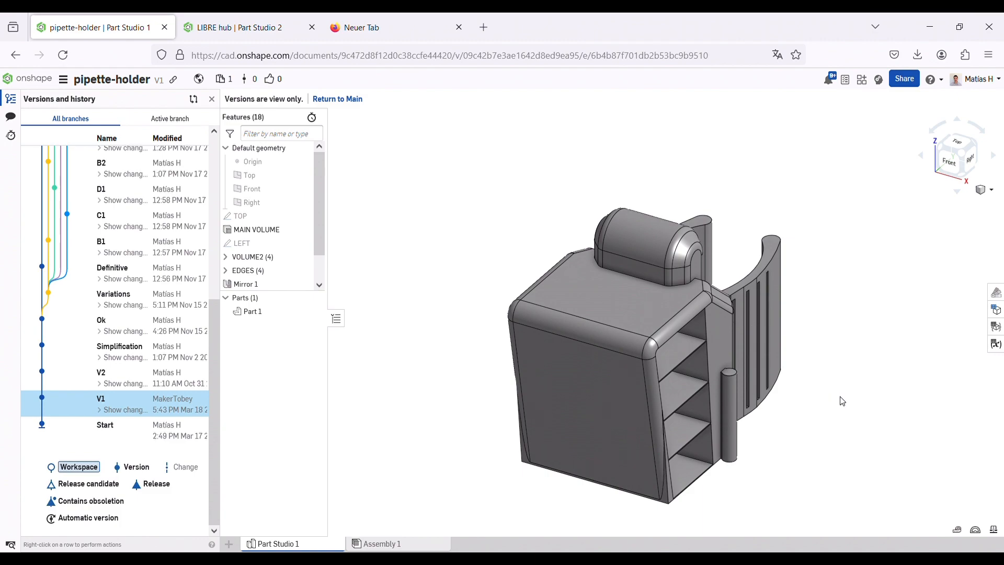
pyautogui.moveTo(840, 401); pyautogui.dragTo(743, 505, button='right')
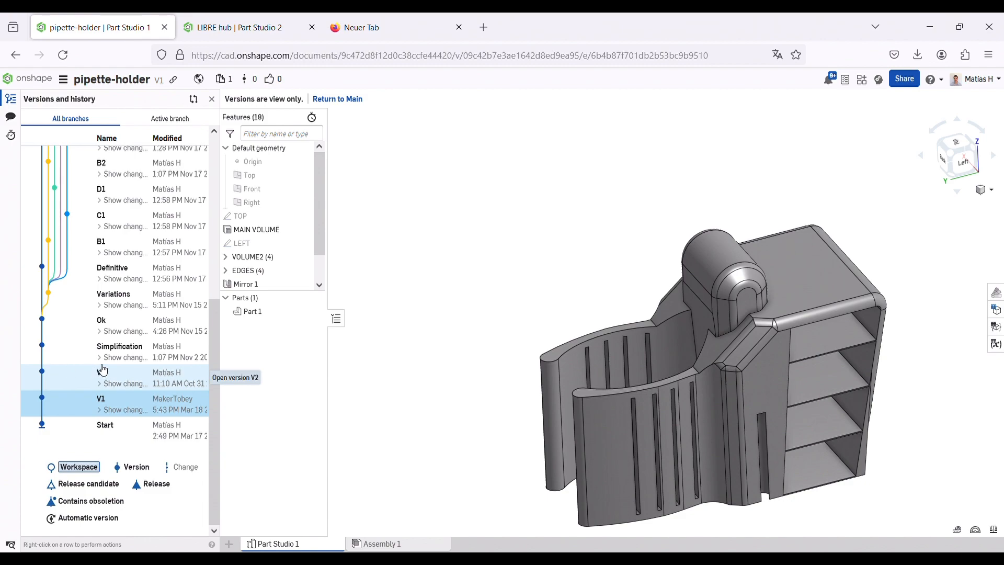
pyautogui.scroll(5, 124, 287)
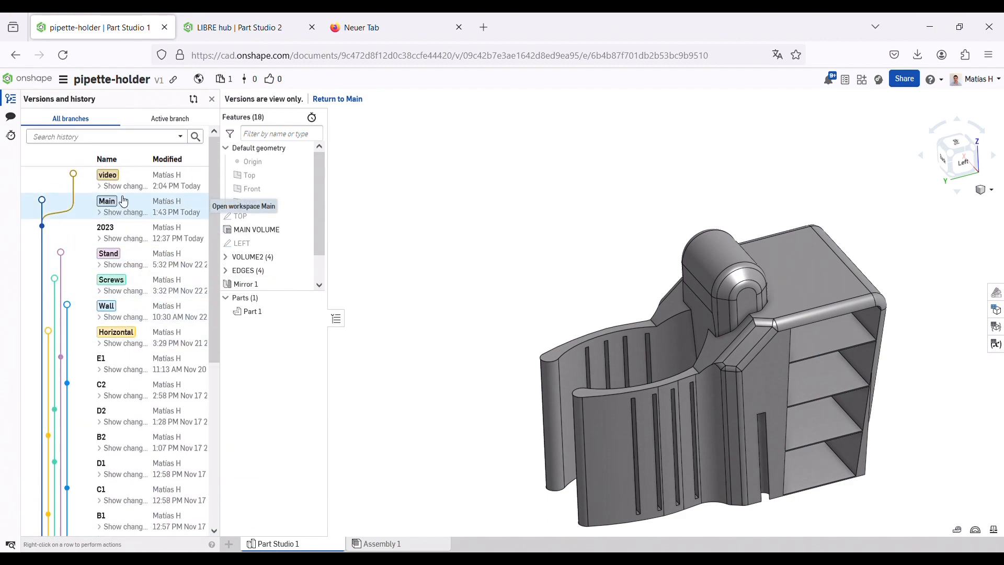
# - Open the Main workspace and examine its pipette holder from the back and clip side
pyautogui.click(110, 204)
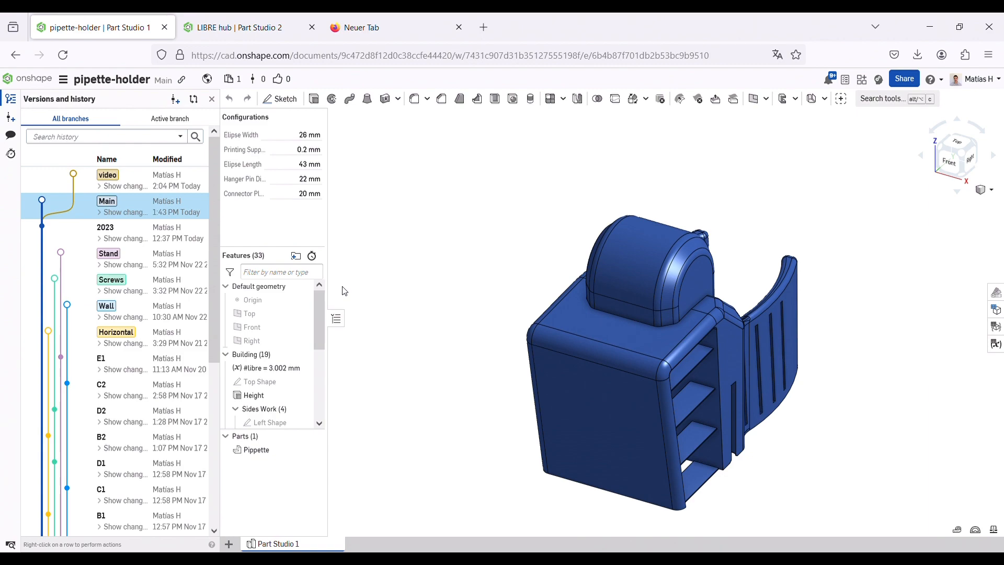
pyautogui.moveTo(680, 334); pyautogui.dragTo(642, 393, button='right')
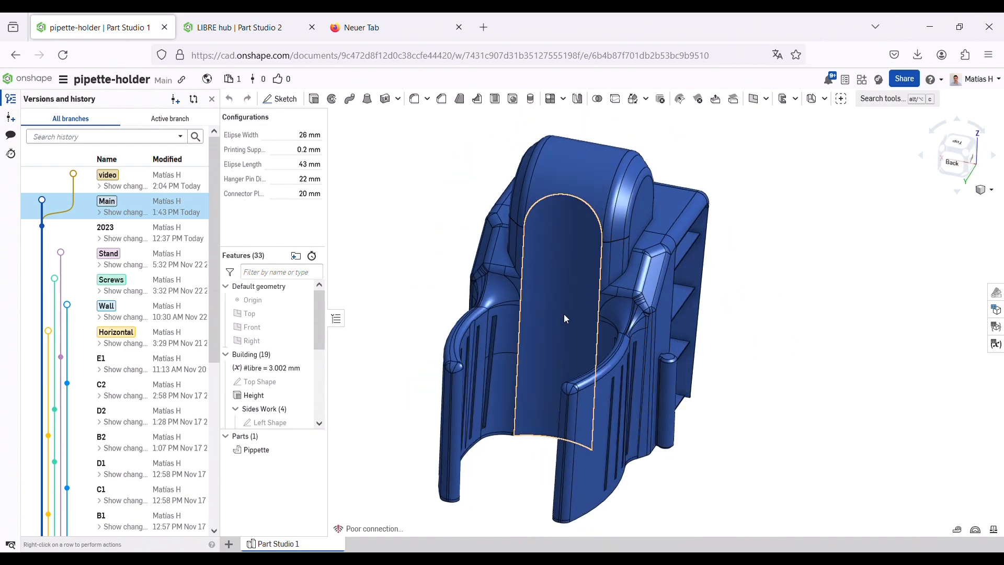
pyautogui.moveTo(794, 433); pyautogui.dragTo(651, 470, button='right')
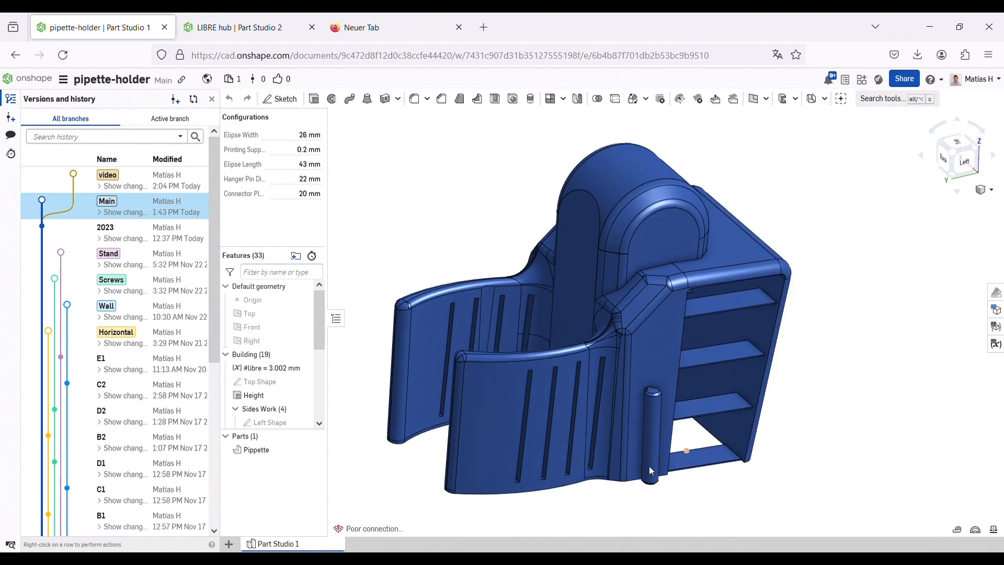
# - Switch back to the video workspace and examine its holder from the clip side for comparison with Main
pyautogui.click(114, 178)
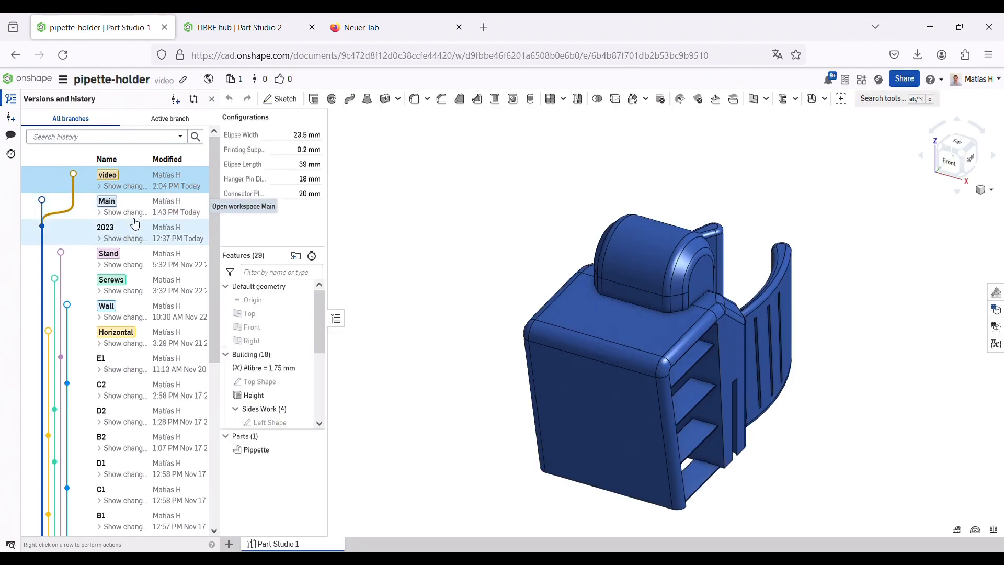
pyautogui.moveTo(676, 319); pyautogui.dragTo(713, 366, button='right')
pyautogui.scroll(-1, 708, 270)
pyautogui.scroll(2, 688, 424)
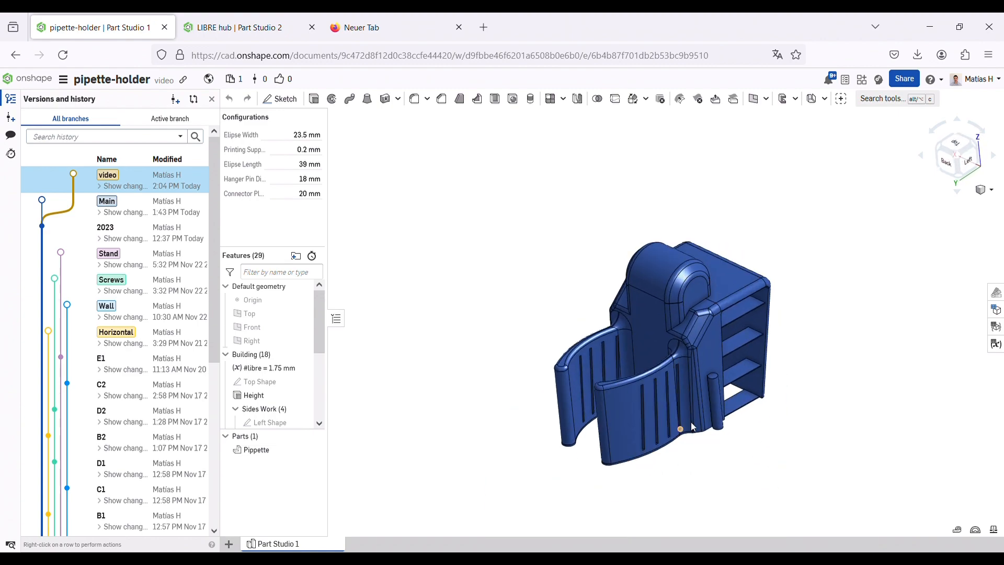
# - Merge the Main workspace into the video workspace, combining the changes from both in Part Studio 1
pyautogui.rightClick(128, 204)
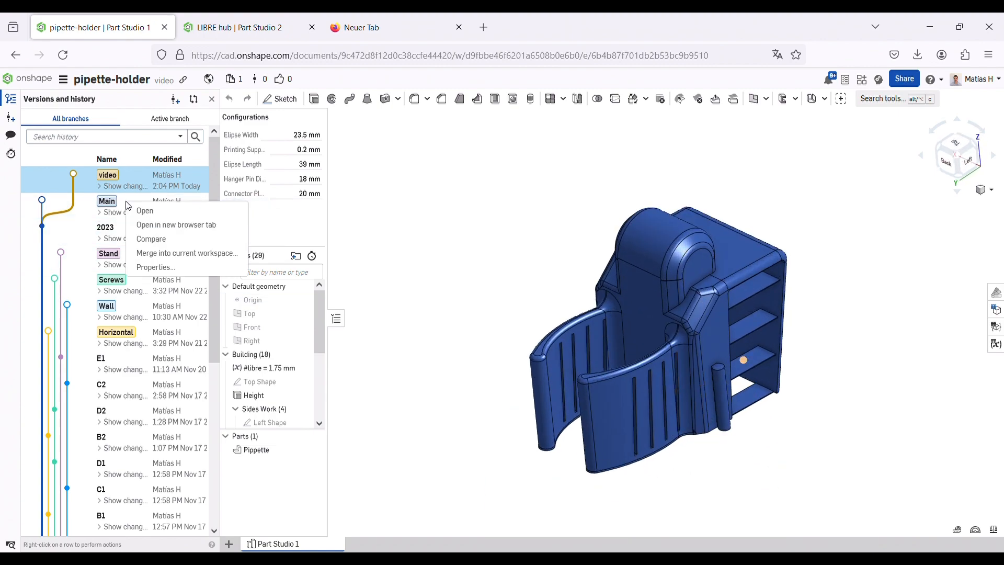
pyautogui.click(200, 255)
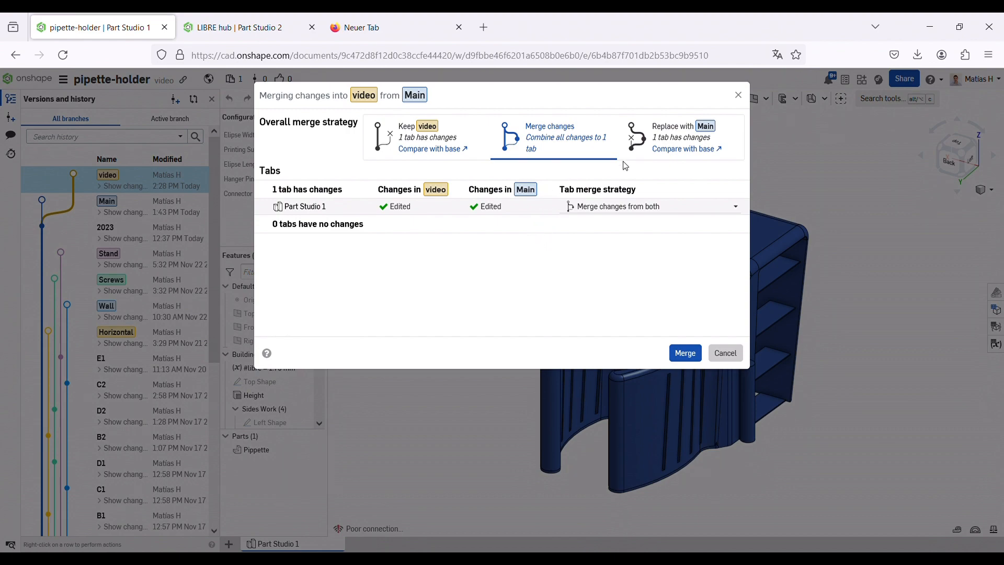
pyautogui.click(678, 138)
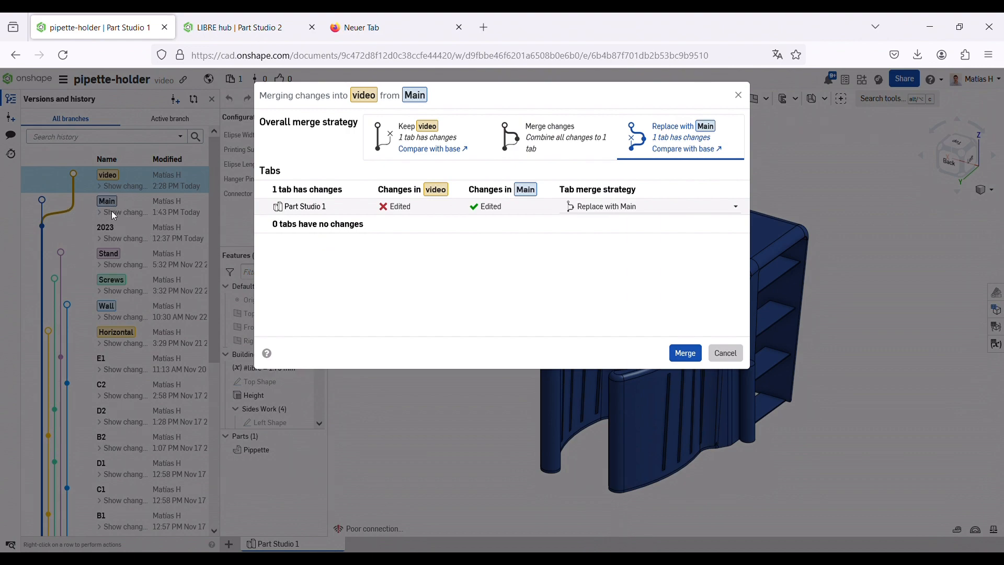
pyautogui.click(430, 141)
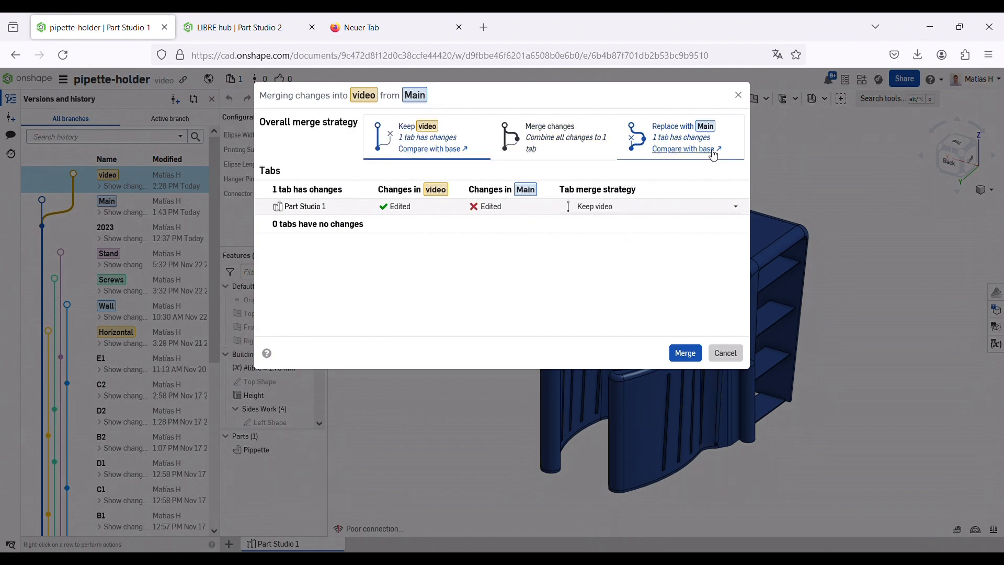
pyautogui.click(564, 133)
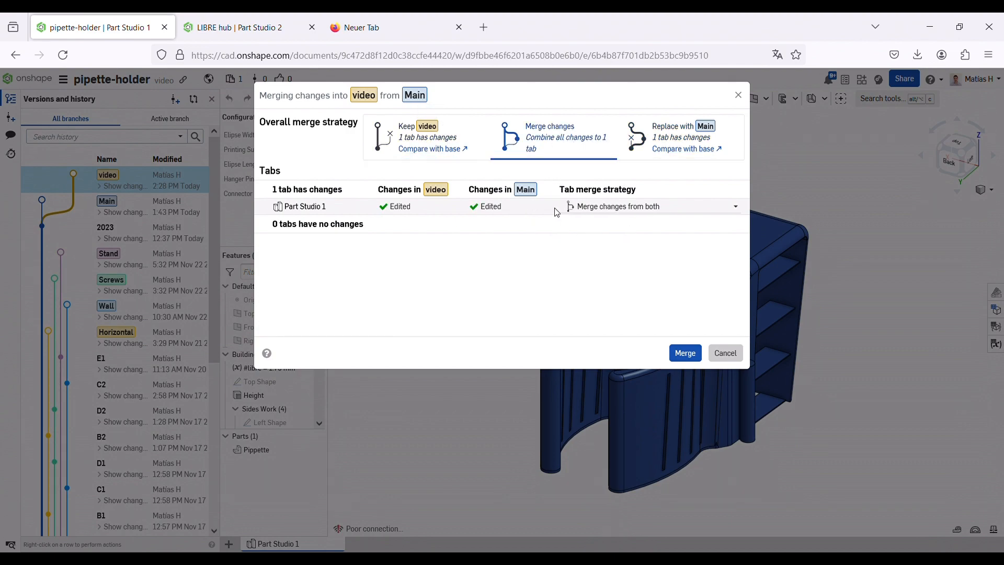
pyautogui.click(686, 359)
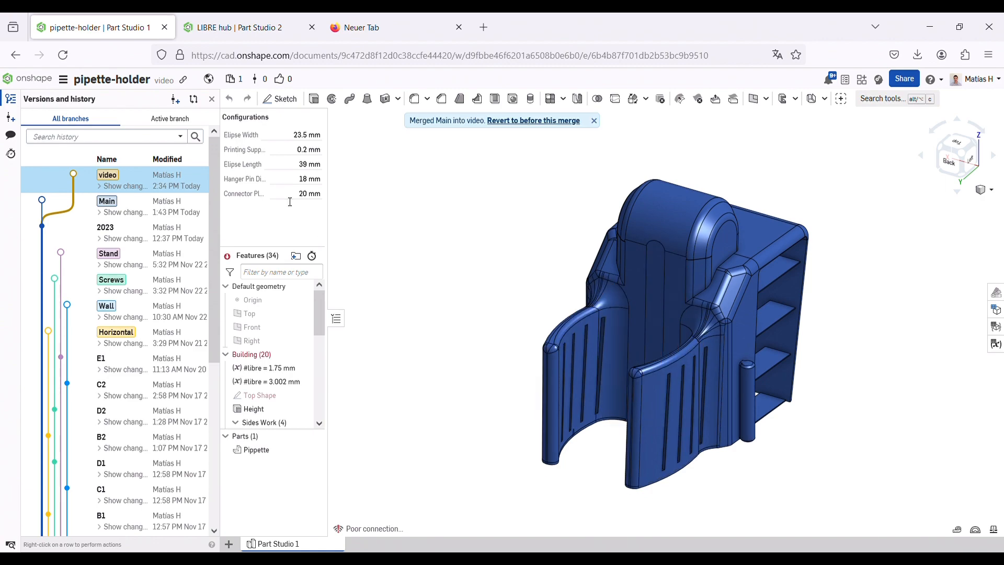
# - Set the Elipse Width configuration value of the merged model to 26 mm
pyautogui.click(307, 135)
pyautogui.write('2')
pyautogui.click(312, 164)
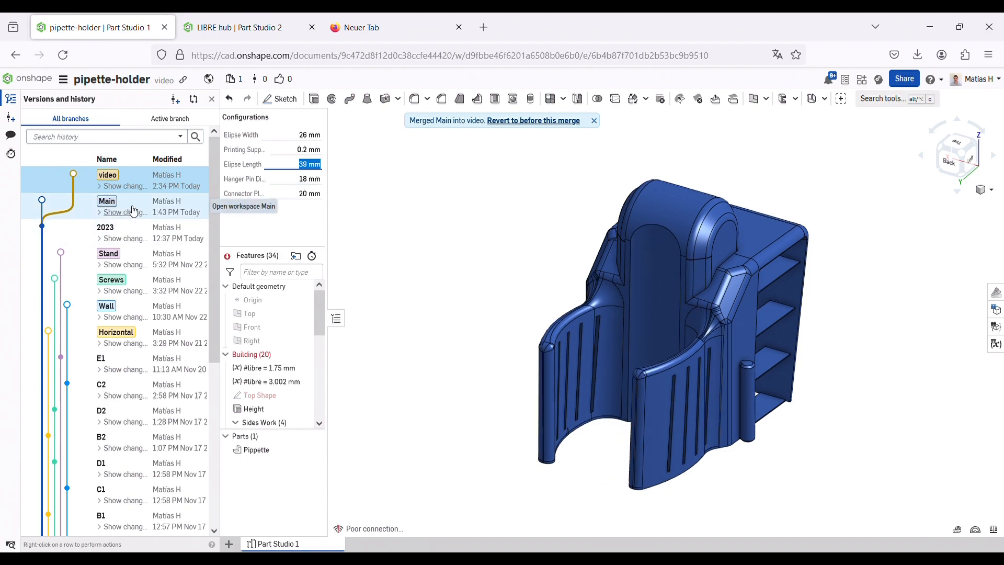
pyautogui.click(313, 193)
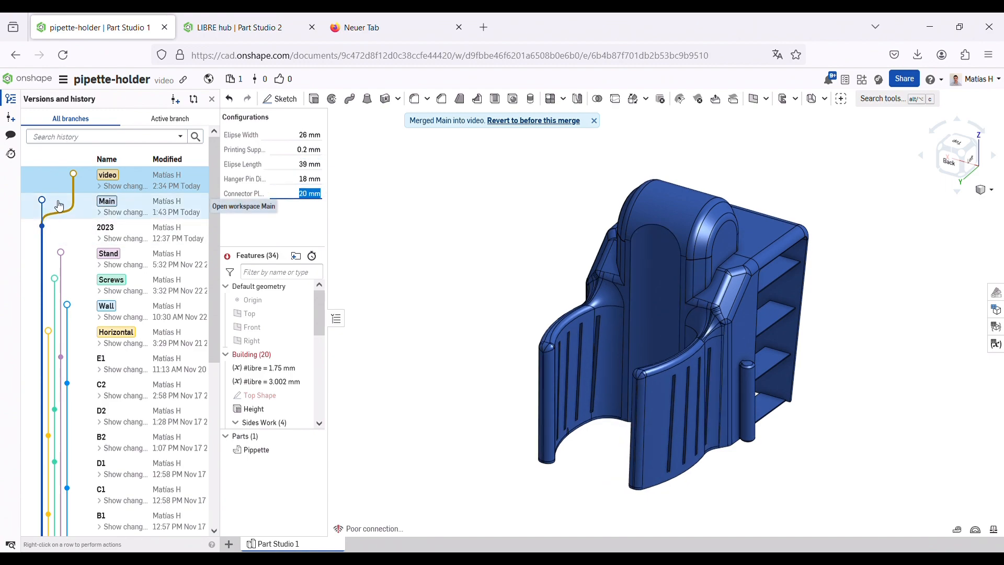
# - Check Main's configuration values, return to the video workspace and set Elipse Length to 43 mm and the hanger pin diameter to 22 mm
pyautogui.click(108, 209)
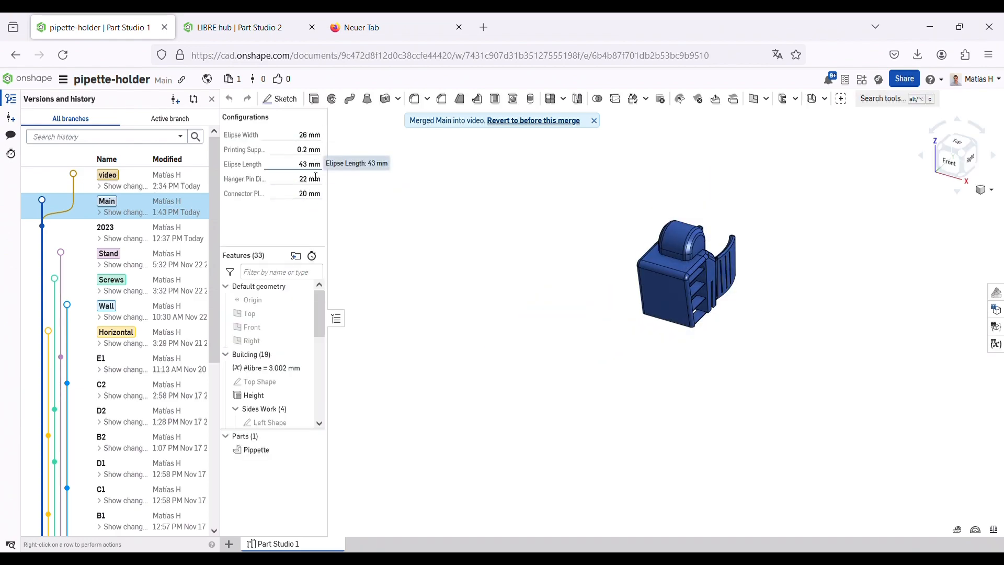
pyautogui.click(111, 179)
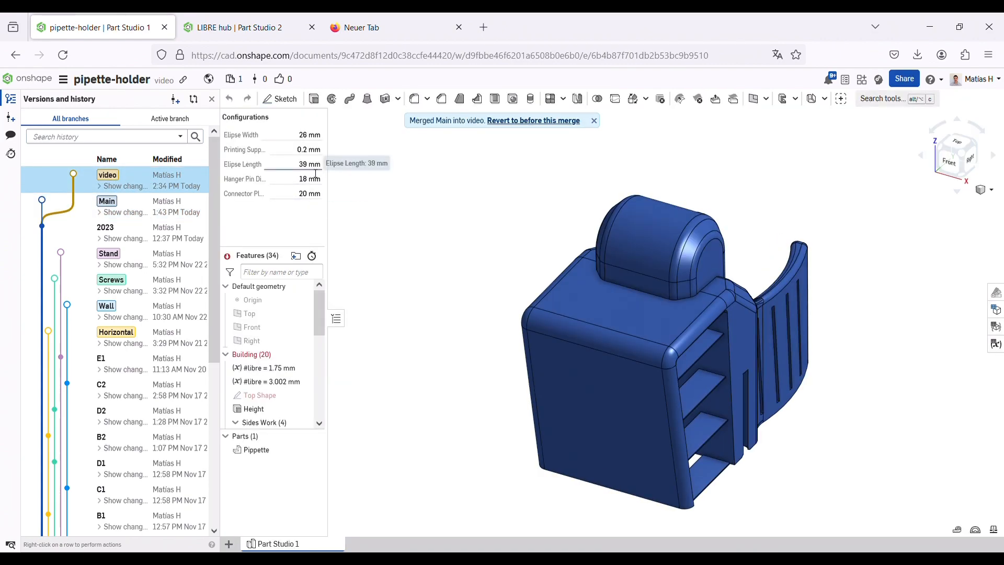
pyautogui.click(314, 169)
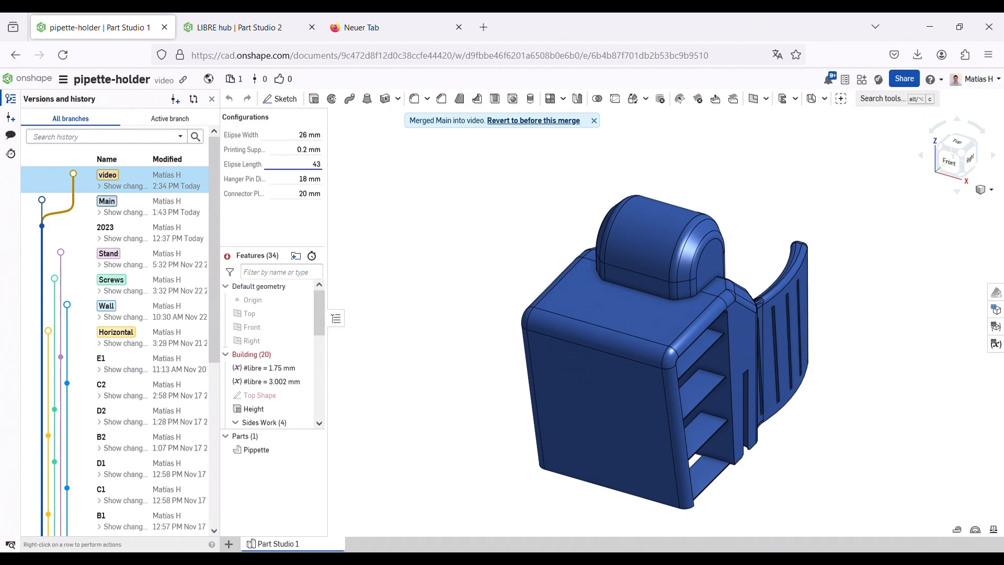
pyautogui.click(308, 179)
pyautogui.write('22')
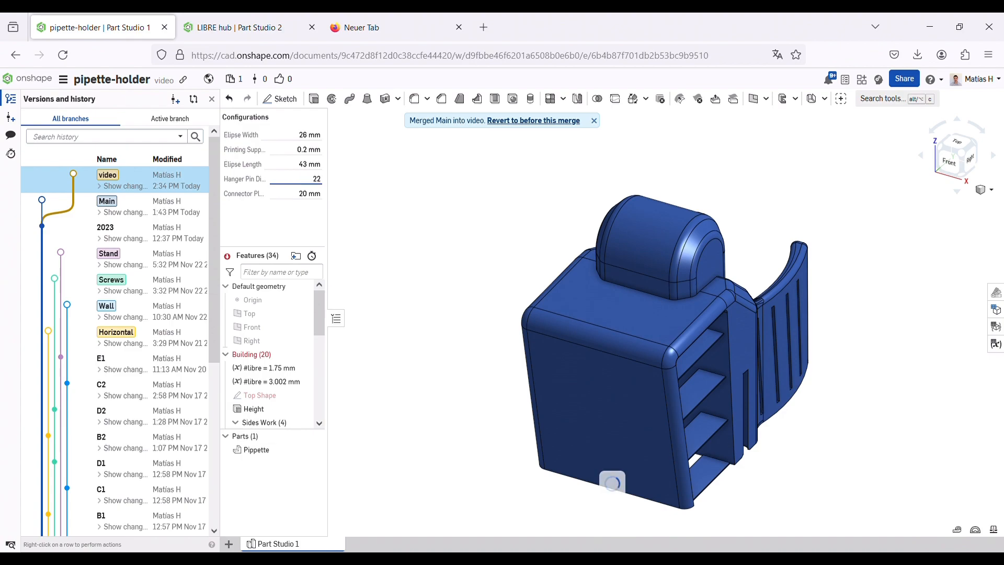
pyautogui.press('Return')
pyautogui.moveTo(816, 293); pyautogui.dragTo(722, 285, button='right')
pyautogui.click(964, 145)
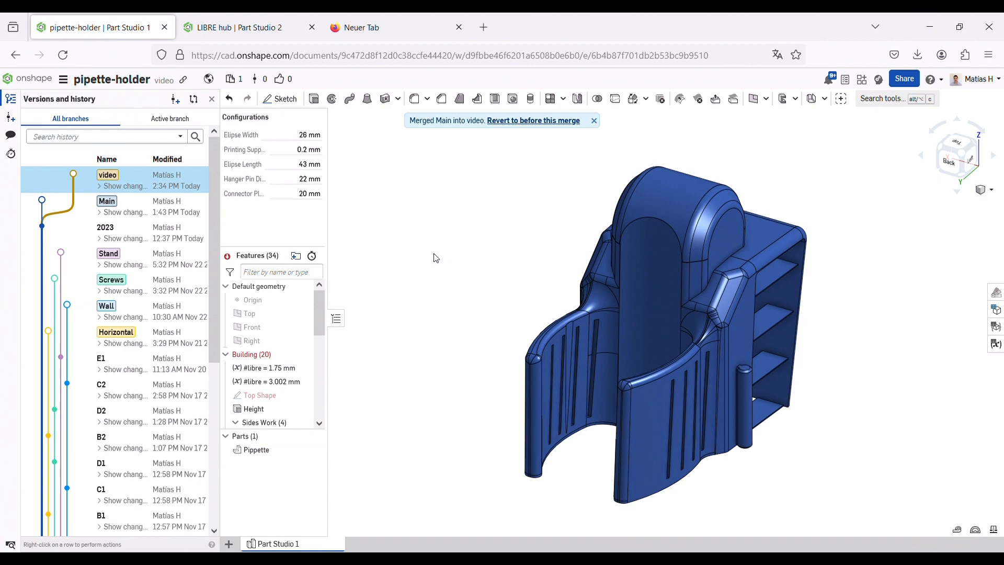
# - Filter the feature list to show only features with errors
pyautogui.moveTo(229, 261)
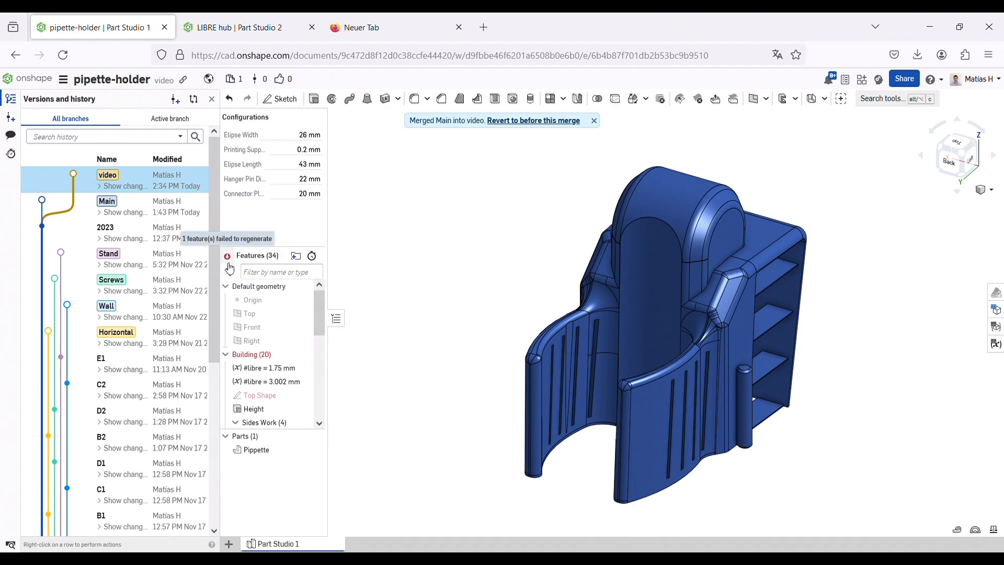
pyautogui.click(228, 257)
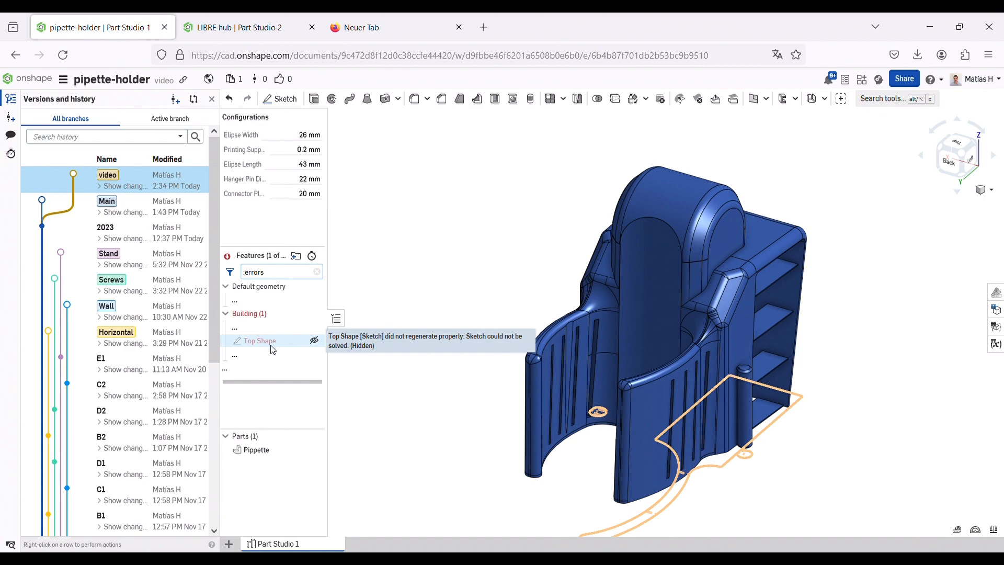
# - Edit the Top Shape sketch and delete the duplicate R1.75 dimension on the small pin circle, keeping the other radius dimension
pyautogui.doubleClick(287, 342)
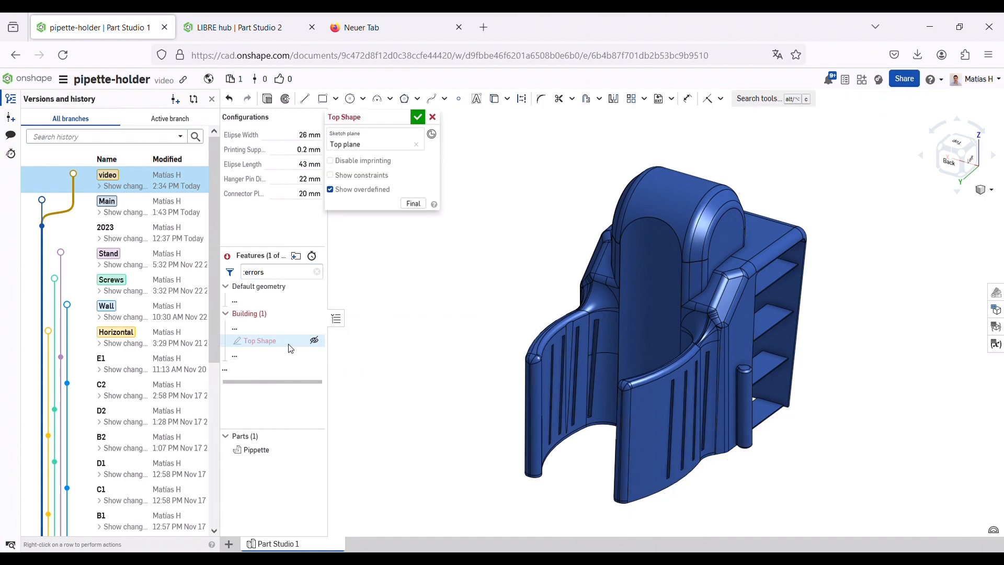
pyautogui.press('n')
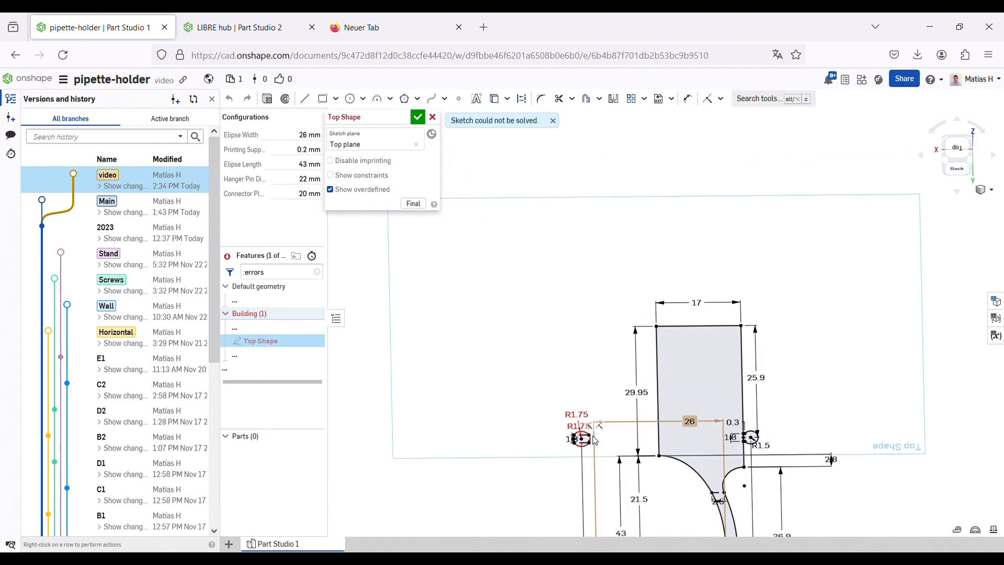
pyautogui.scroll(5, 578, 437)
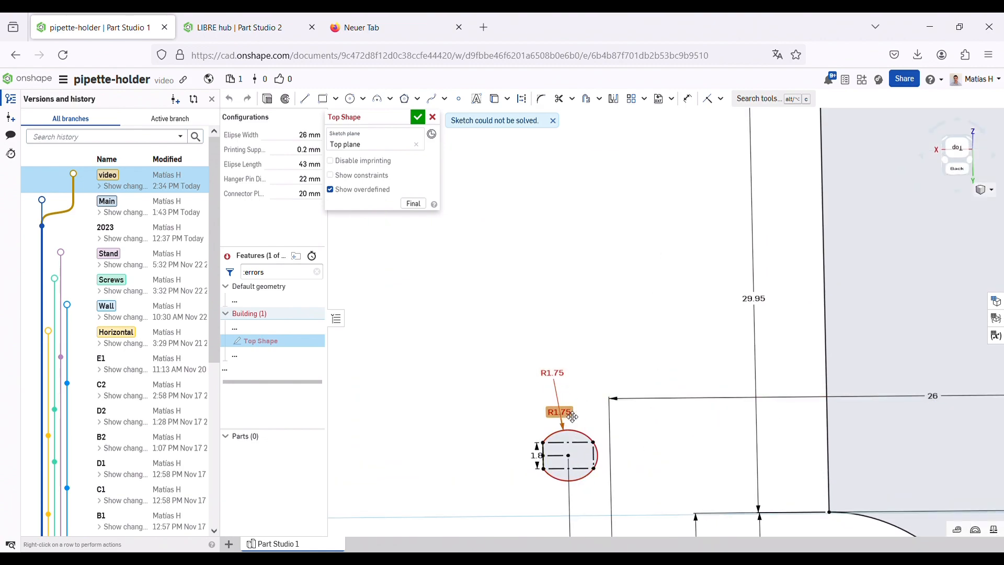
pyautogui.click(572, 417)
pyautogui.press('Delete')
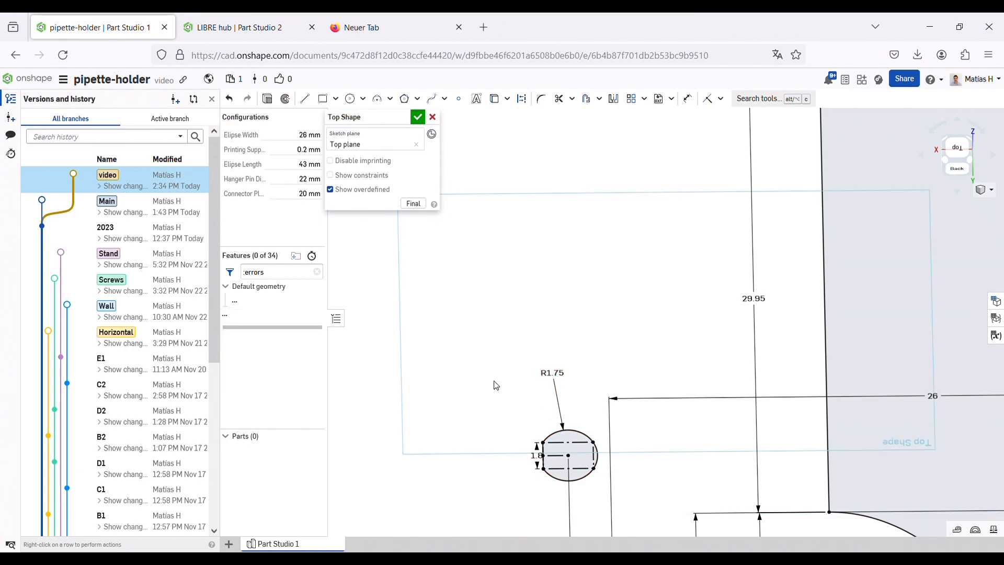
pyautogui.scroll(-5, 503, 316)
pyautogui.scroll(-3, 503, 316)
pyautogui.click(419, 118)
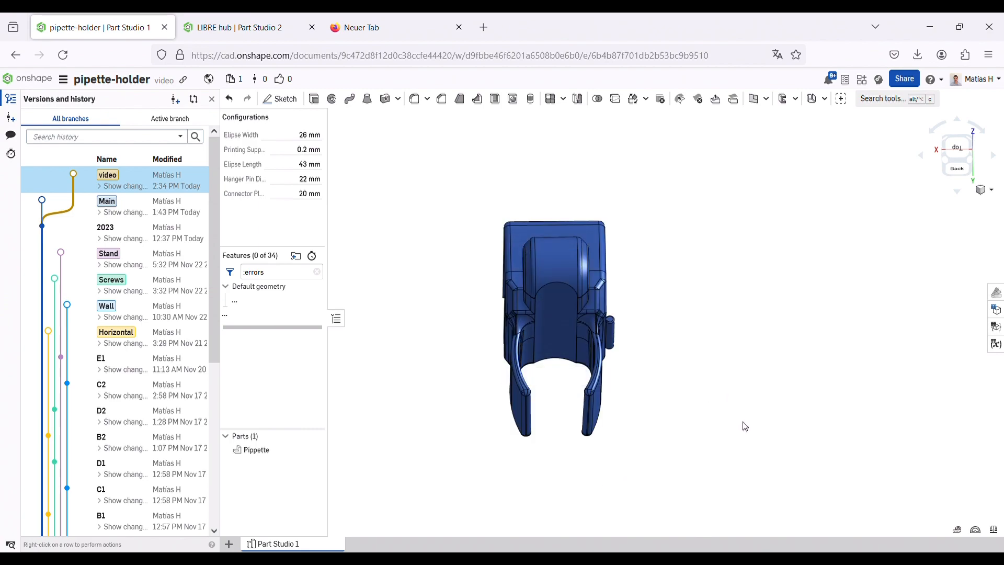
pyautogui.moveTo(743, 422); pyautogui.dragTo(722, 406, button='right')
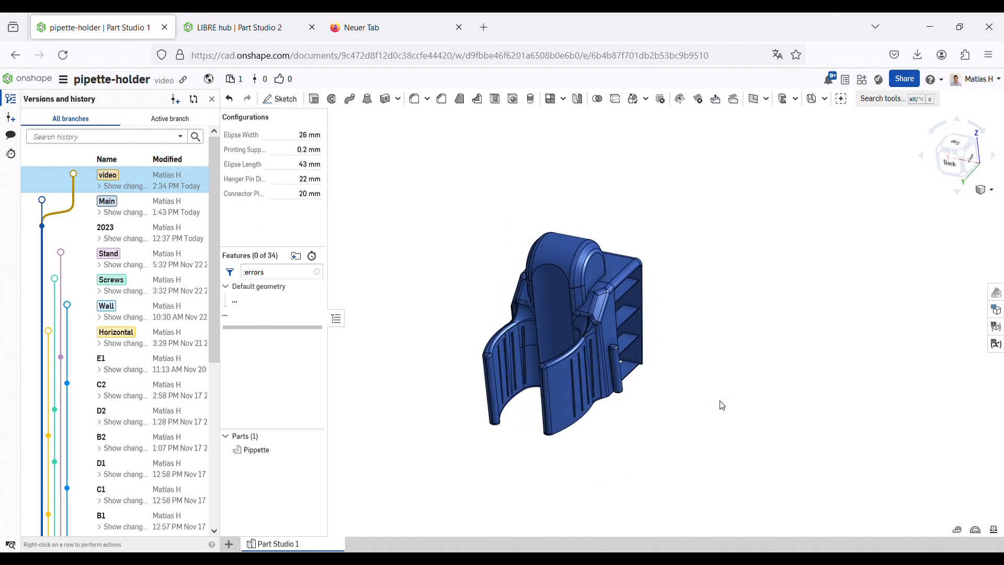